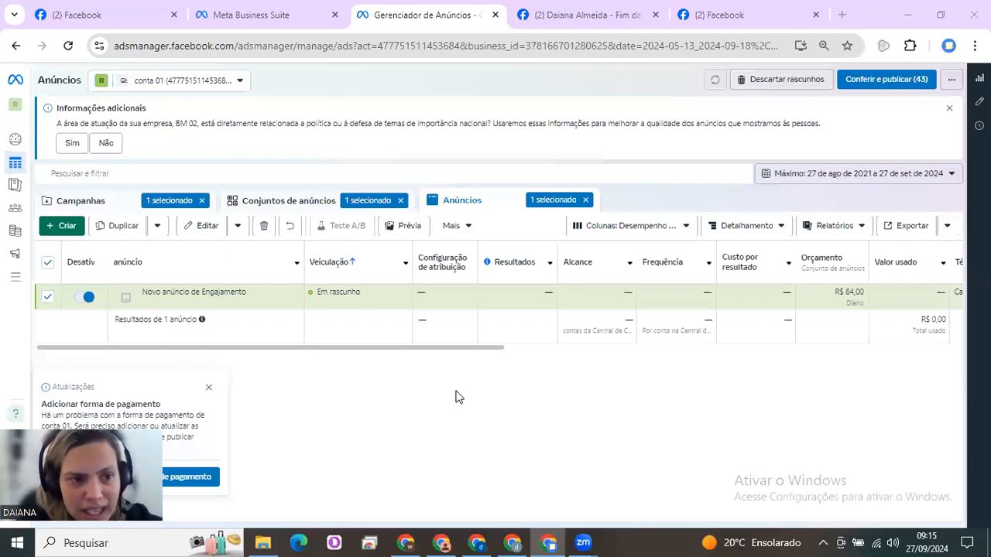
Create a new campaign with the Engajamento objective, using the manual engagement campaign setup
click(209, 388)
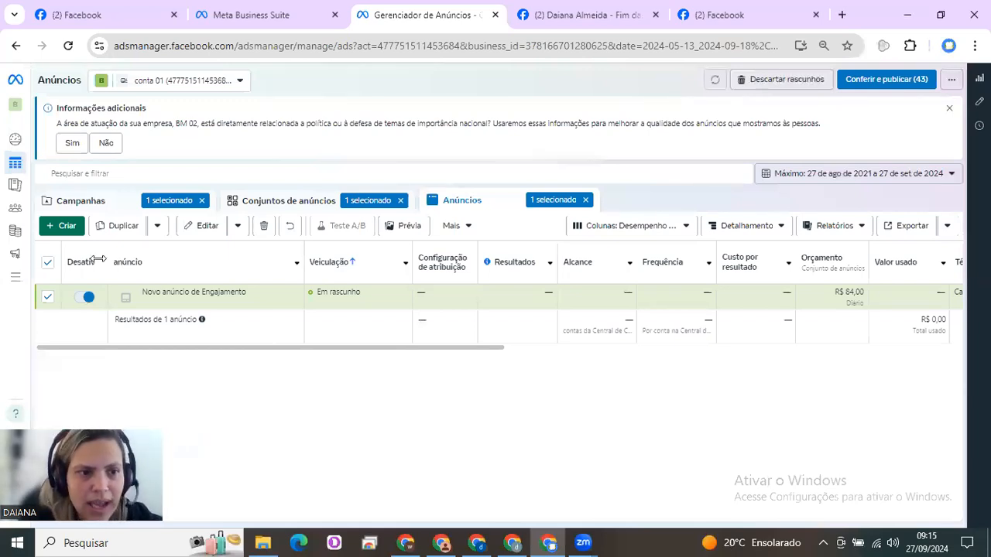
click(67, 226)
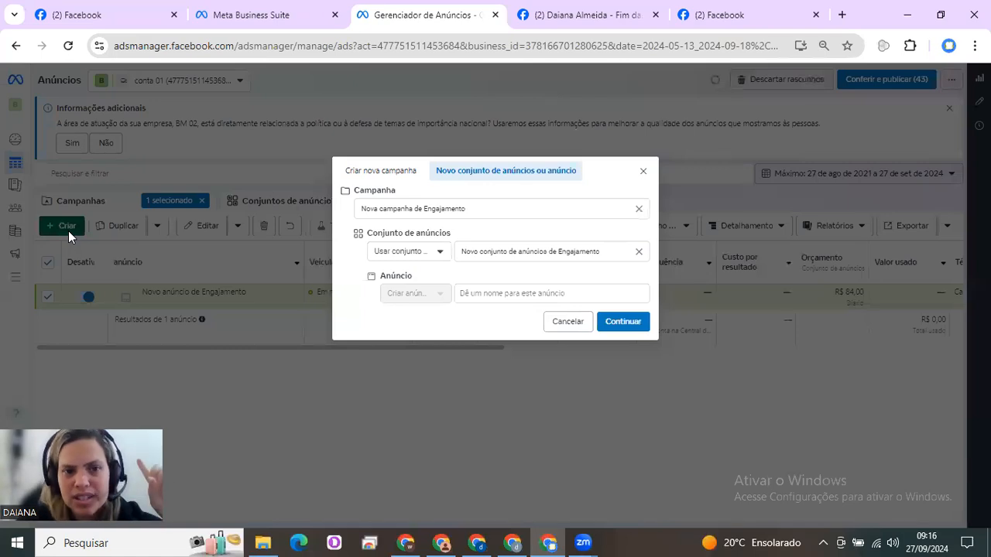
click(362, 172)
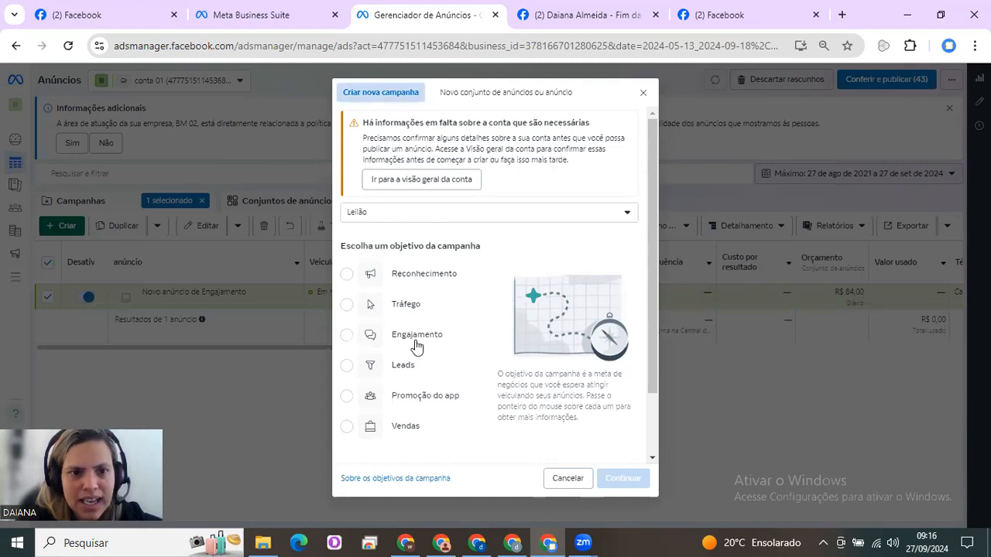
mouse_move(422, 343)
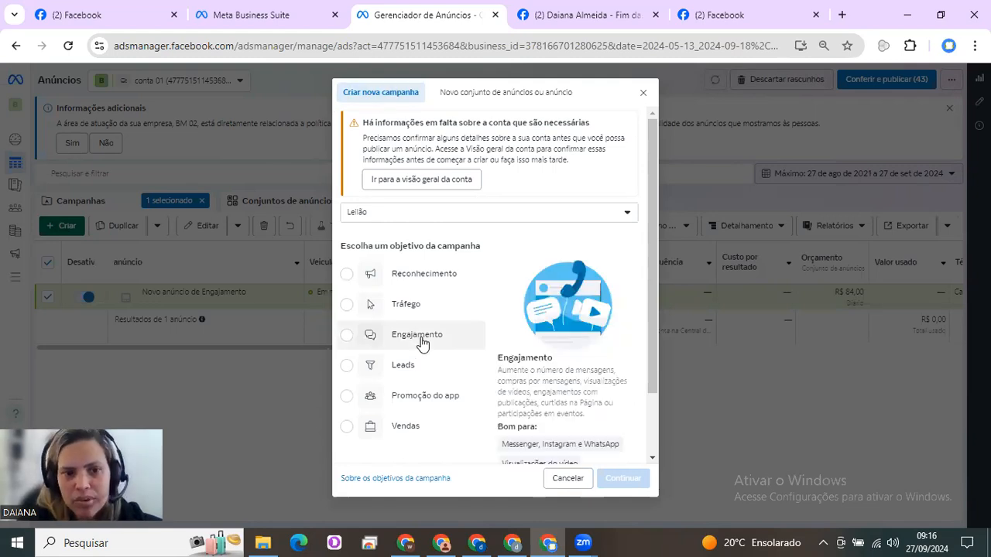
click(422, 343)
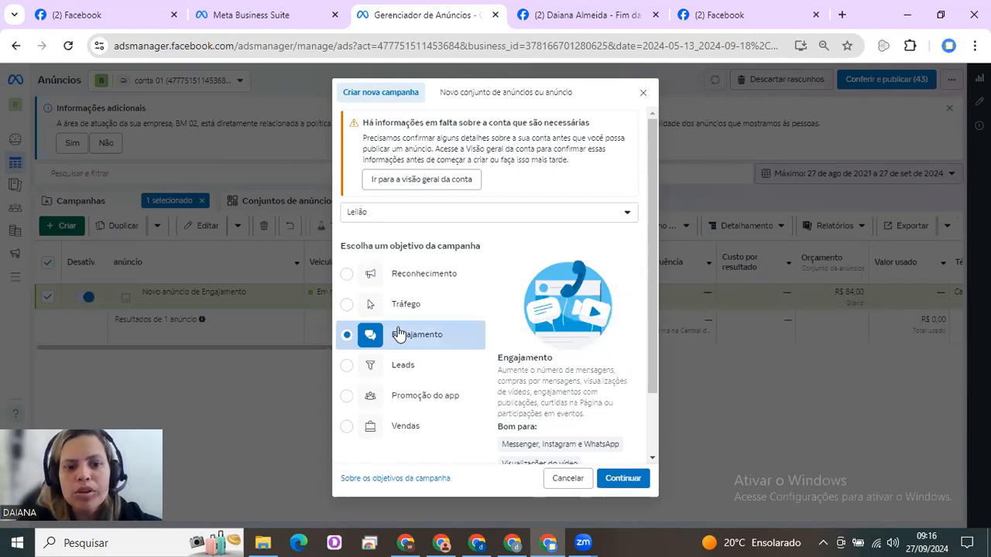
mouse_move(408, 432)
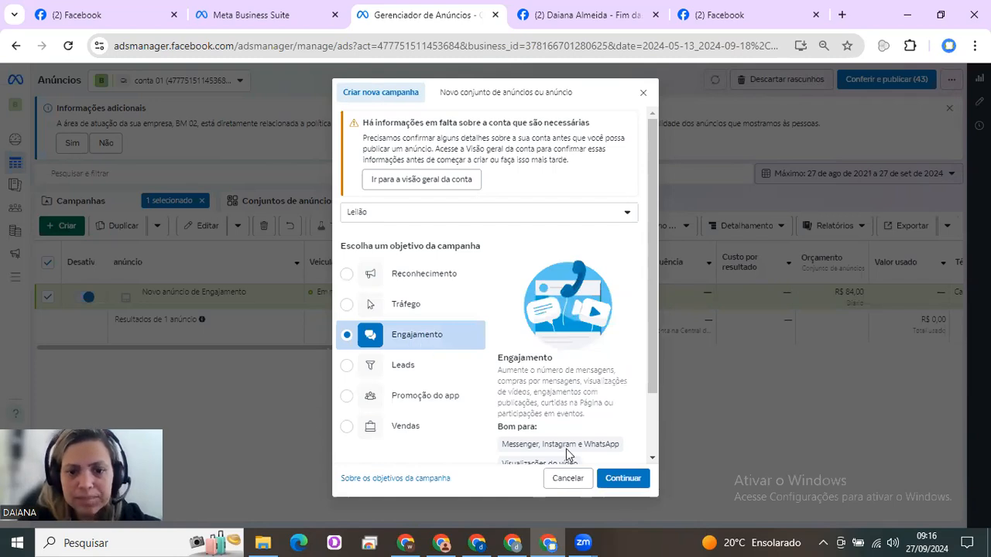
click(615, 477)
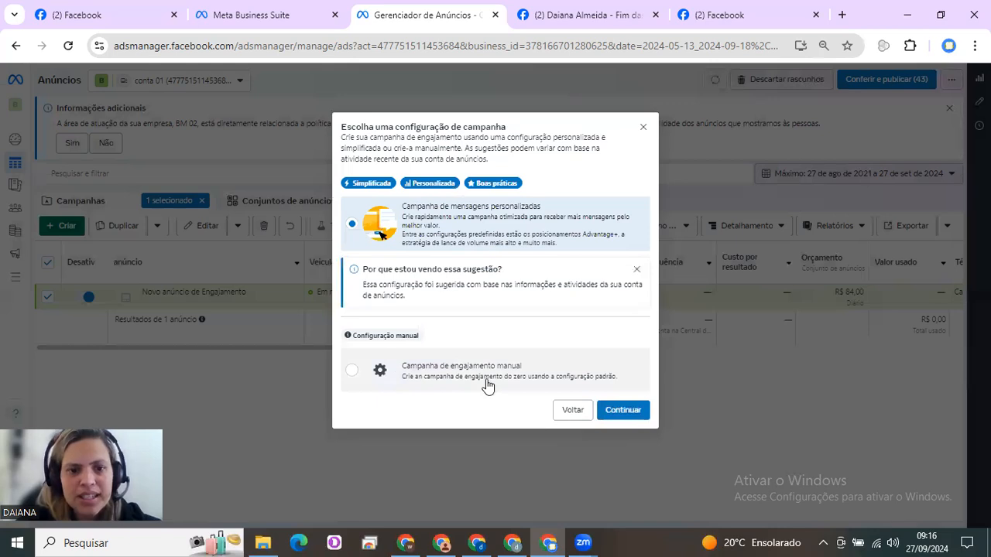
click(486, 386)
click(620, 417)
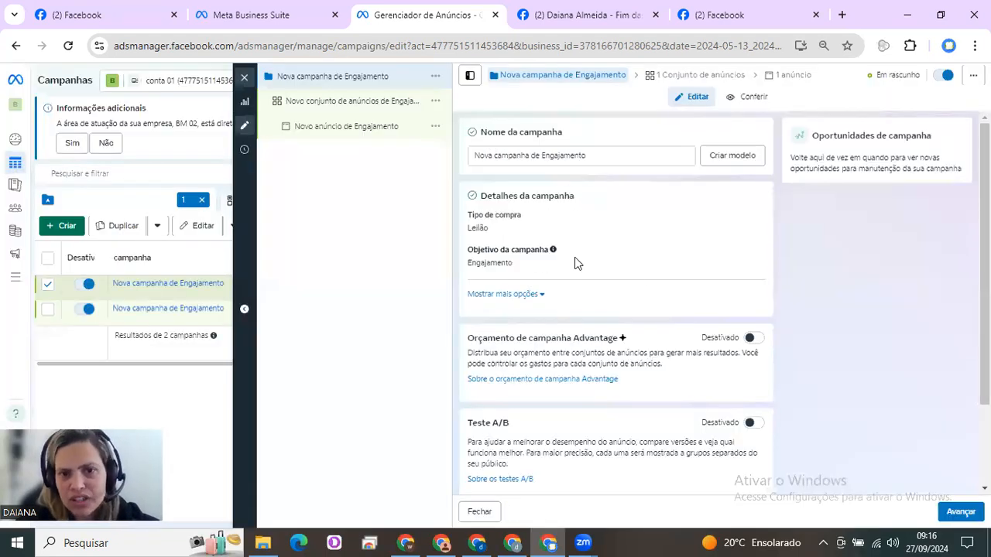
Rename the new campaign as "[abo][gotazil][28-09]"
drag(573, 155, 467, 165)
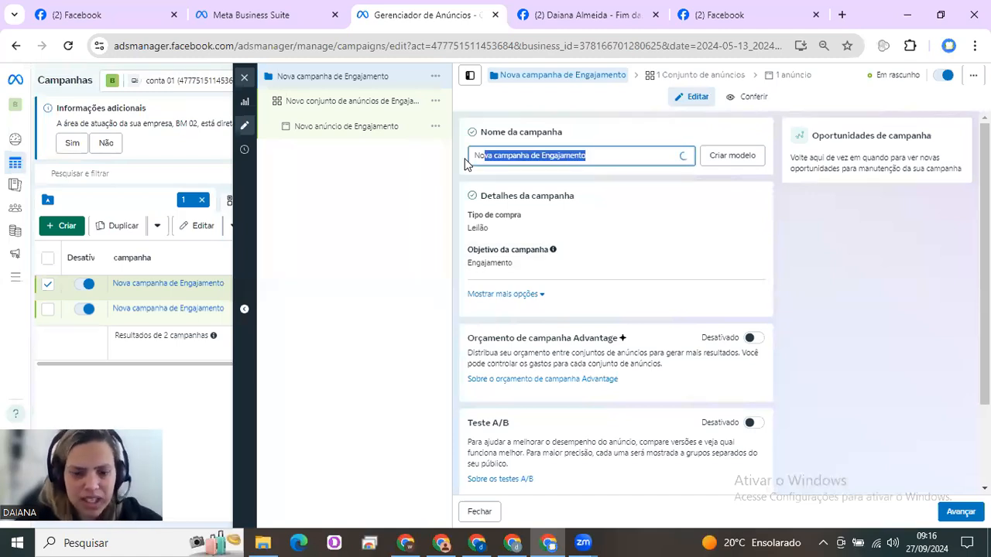
key(BackSpace)
text([abo][)
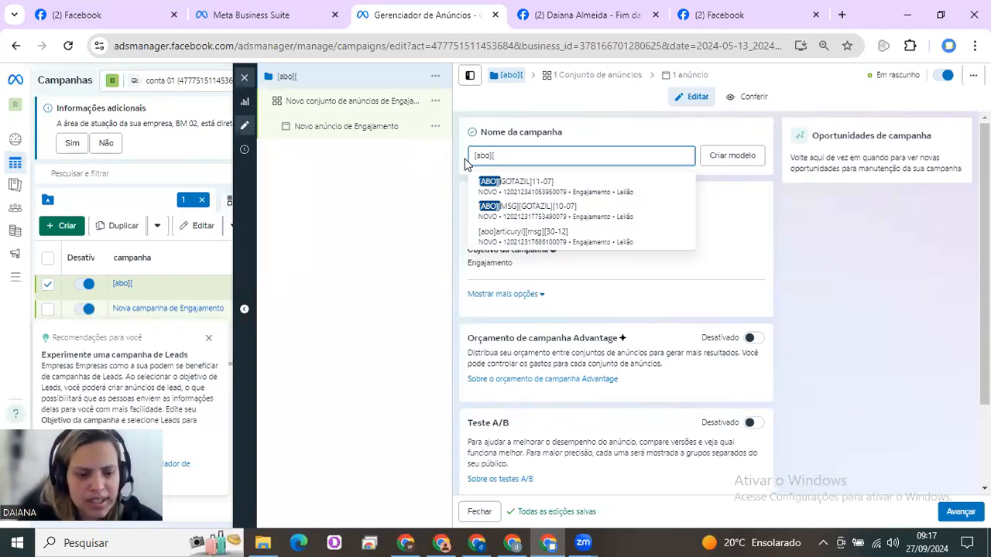
text(gotazil][)
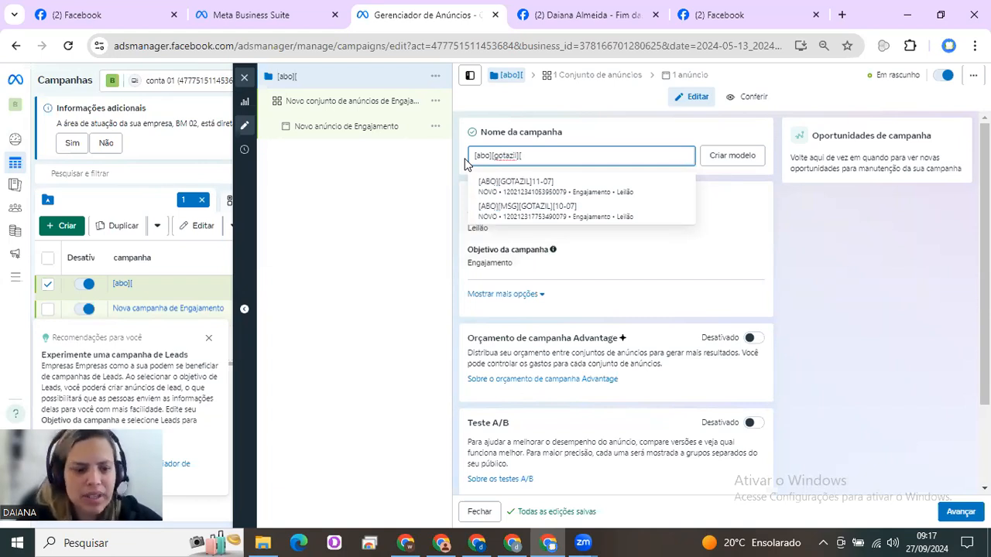
text(28-09])
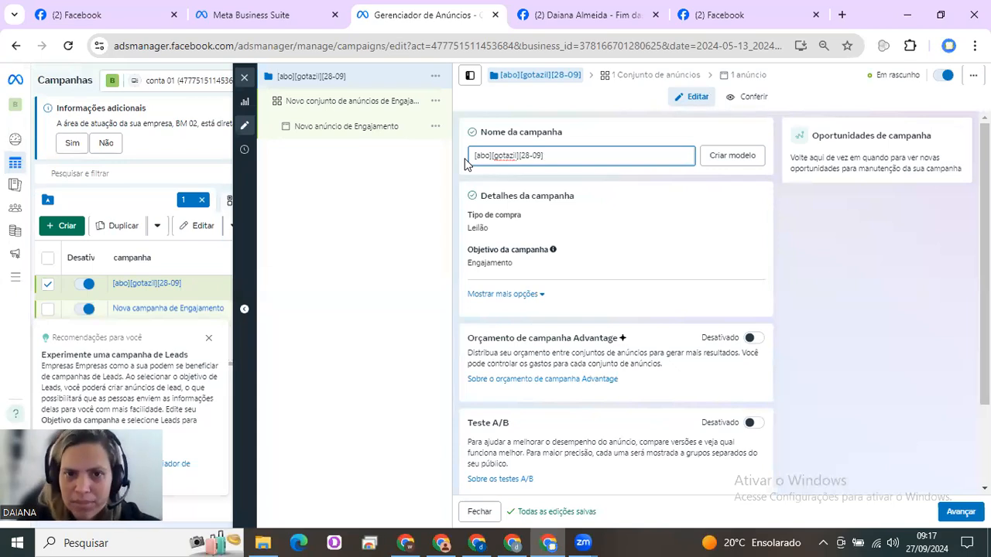
Open the campaign's ad set and rename it as "[ABERTO][35-64][T]"
click(362, 102)
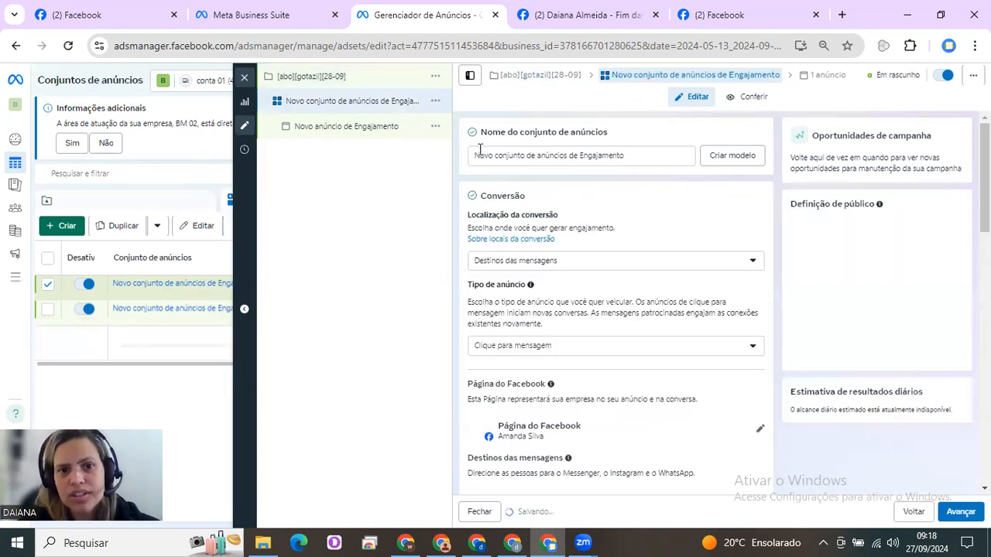
triple_click(464, 156)
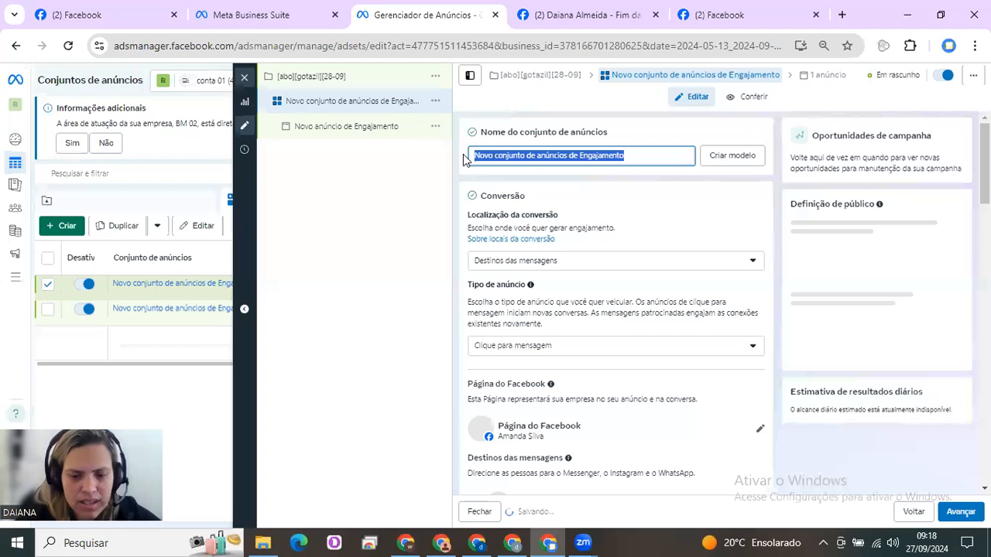
key(BackSpace)
text([ABERTO][)
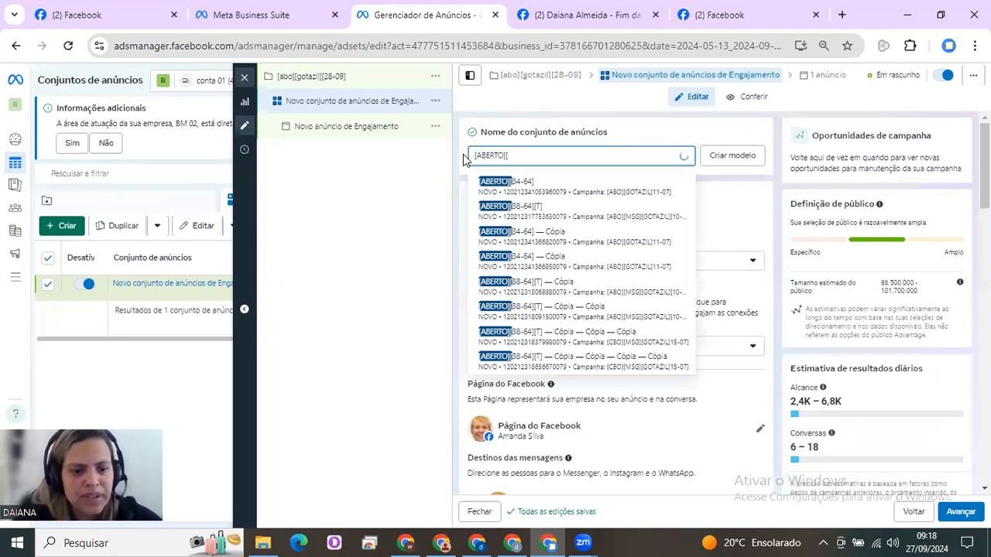
text(35-6)
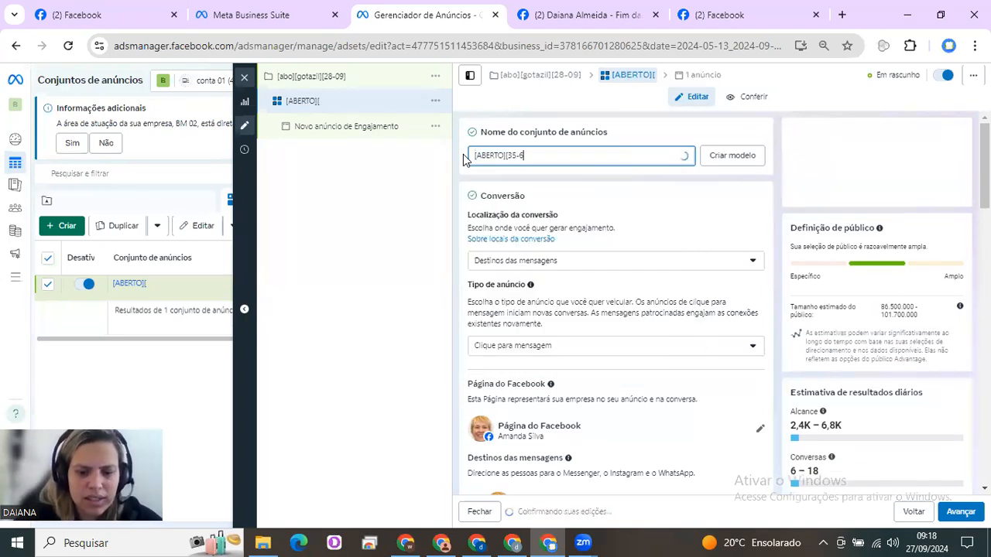
text(4][T)
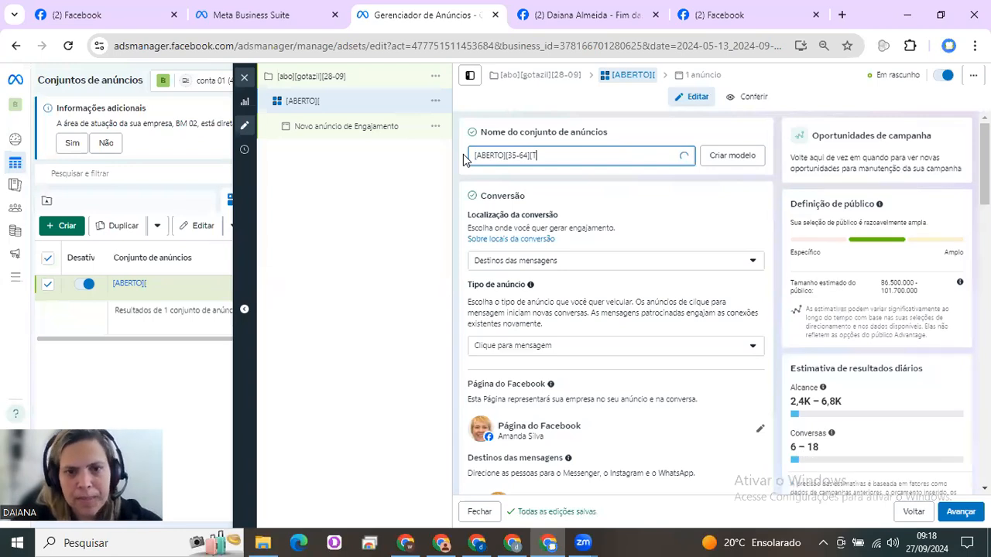
text(])
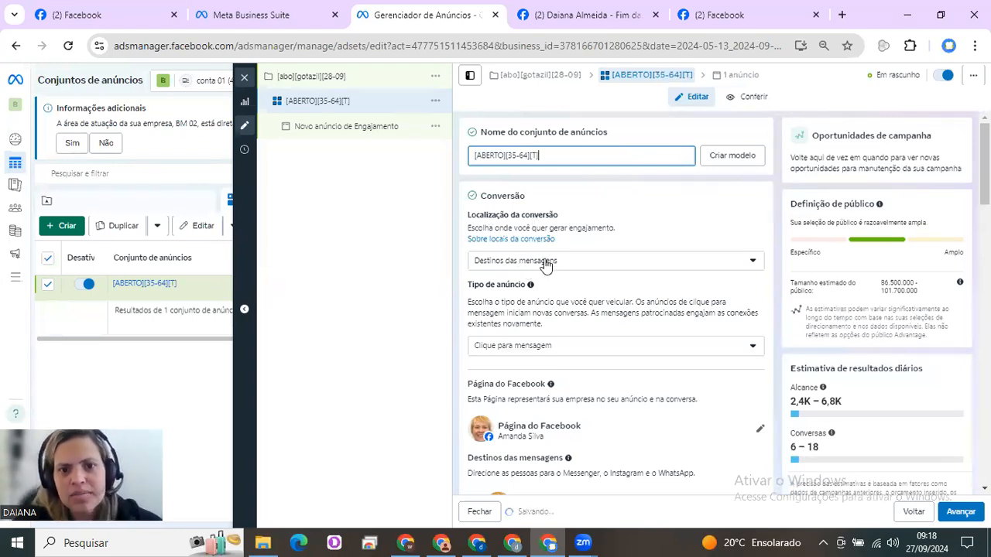
Keep message destinations as the conversion location and switch the ad set's Facebook Page to the advertiser's own Page
click(545, 262)
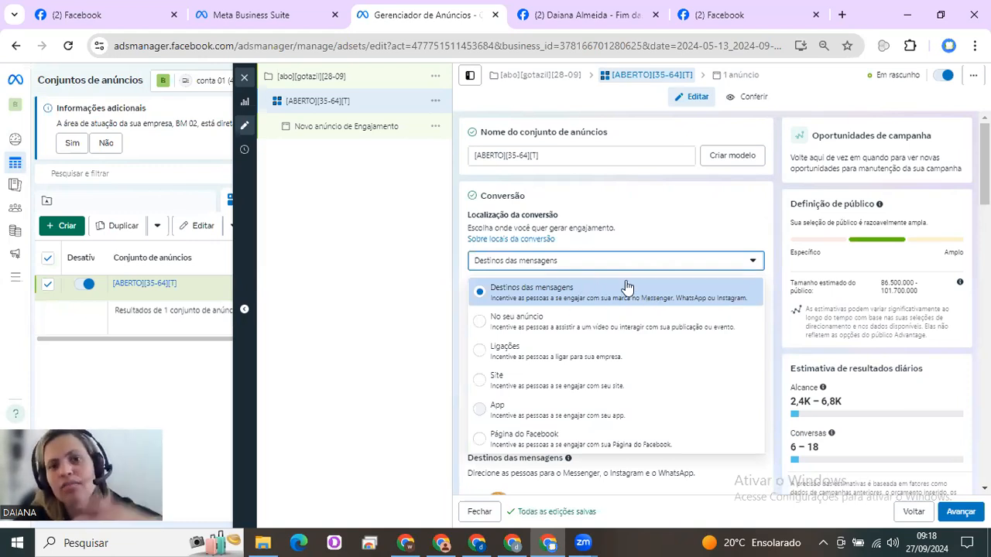
click(782, 234)
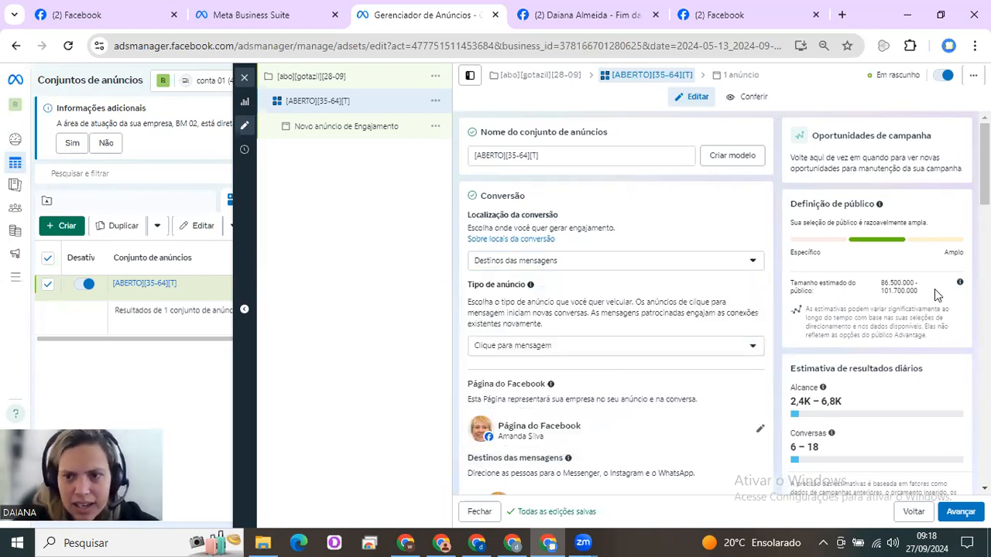
scroll(985, 171, down, 1)
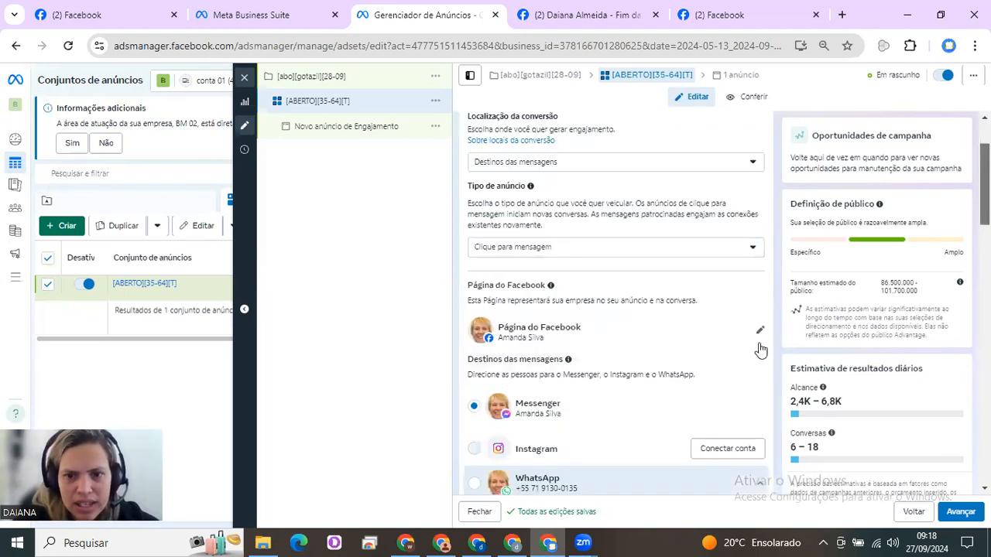
click(760, 333)
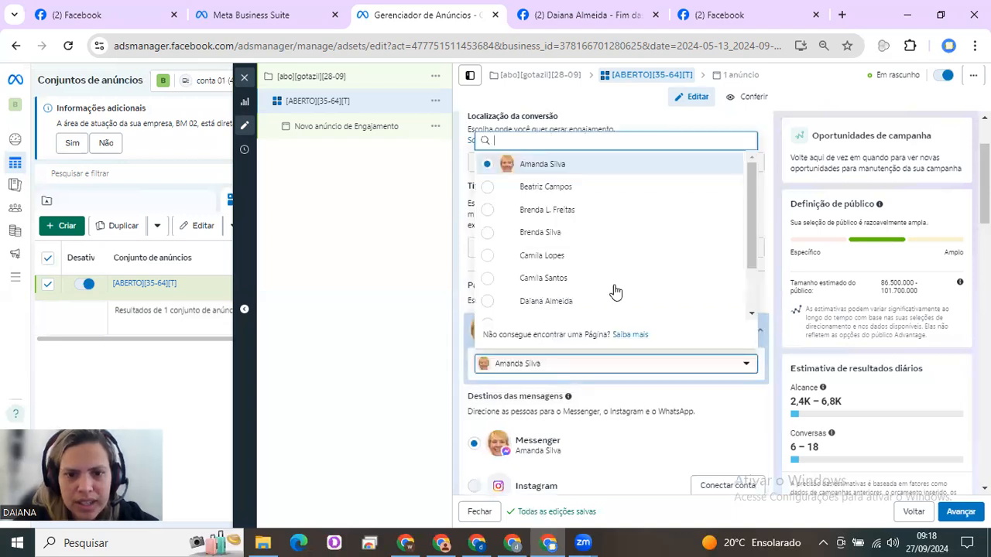
click(566, 309)
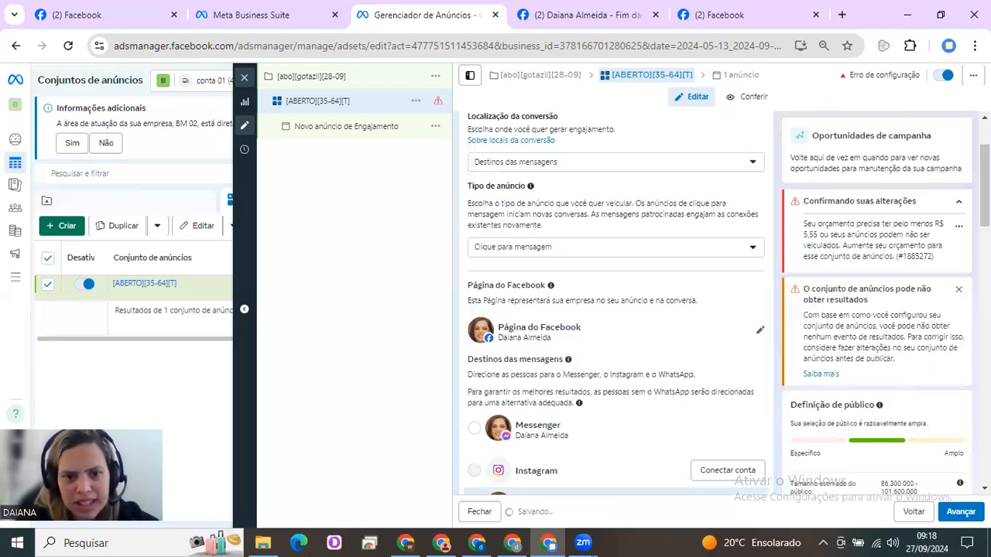
scroll(562, 299, down, 3)
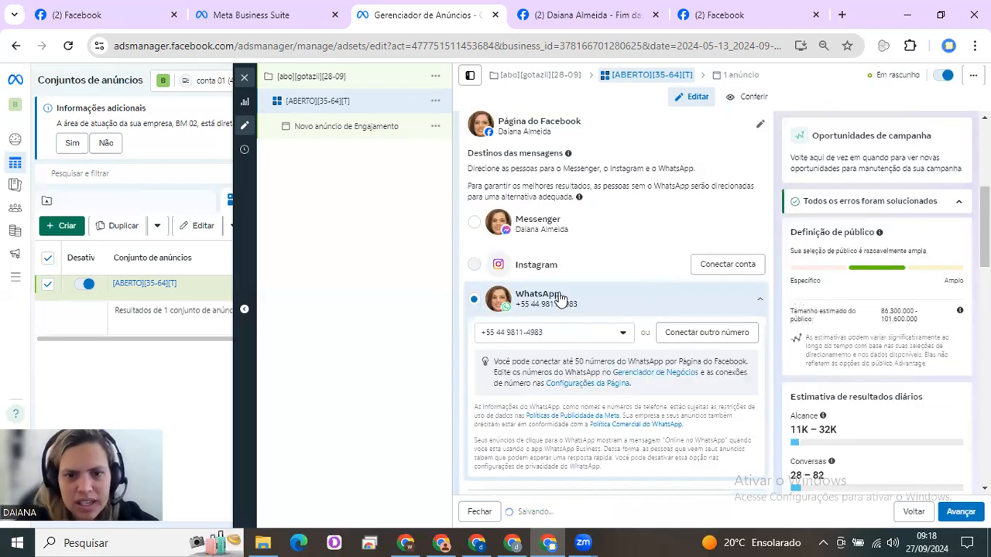
Set the ad set's daily budget to R$ 11,56
scroll(665, 271, down, 4)
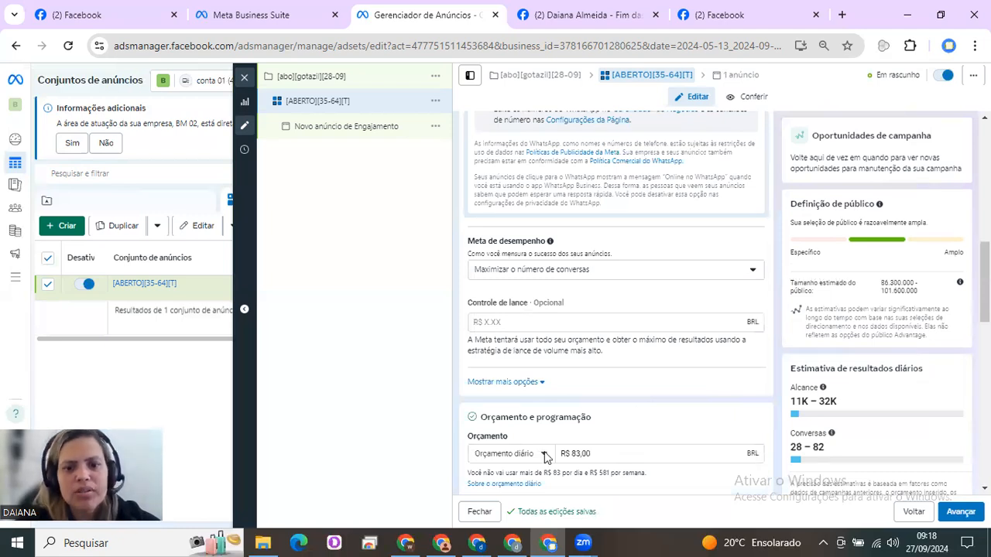
drag(560, 455, 822, 438)
scroll(615, 310, down, 3)
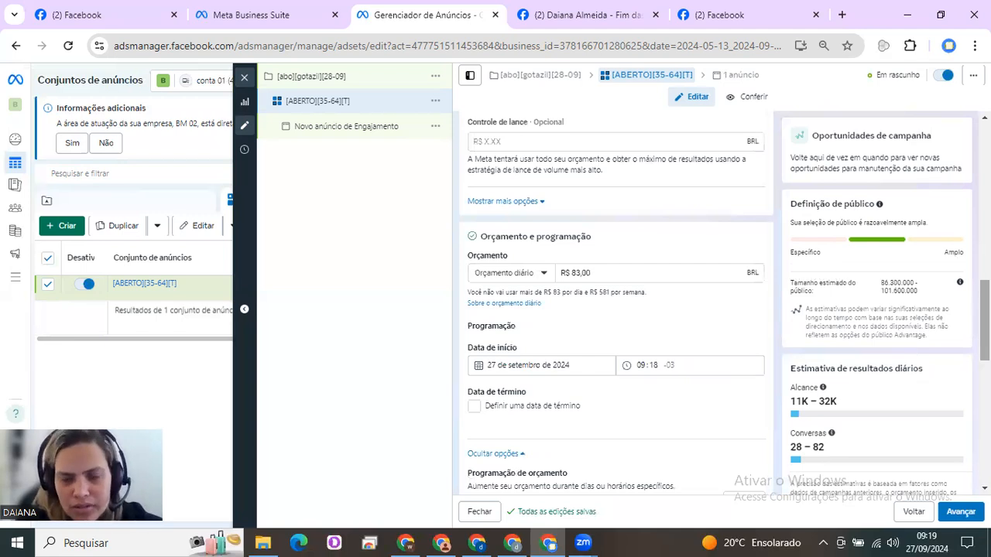
drag(603, 276, 559, 277)
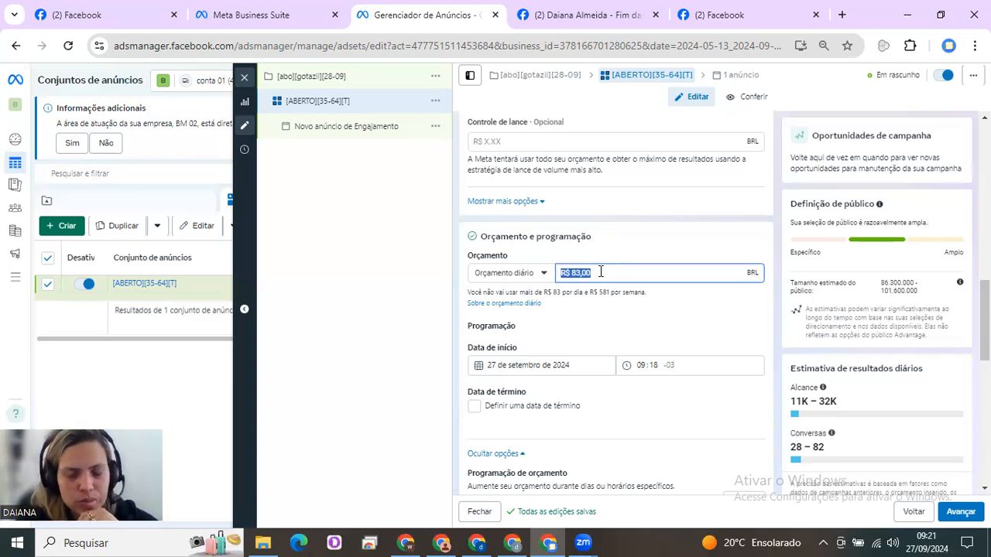
click(601, 272)
drag(600, 272, 561, 278)
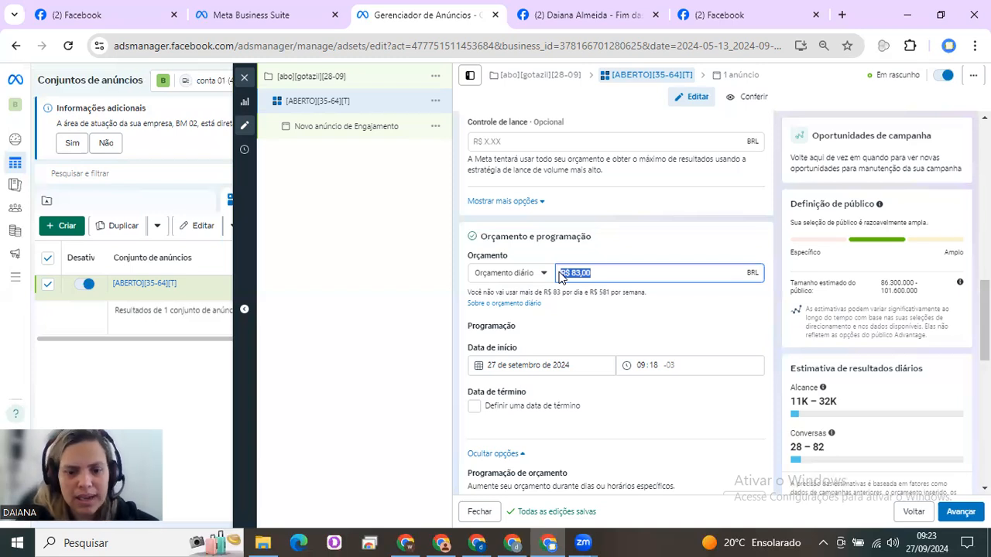
key(BackSpace)
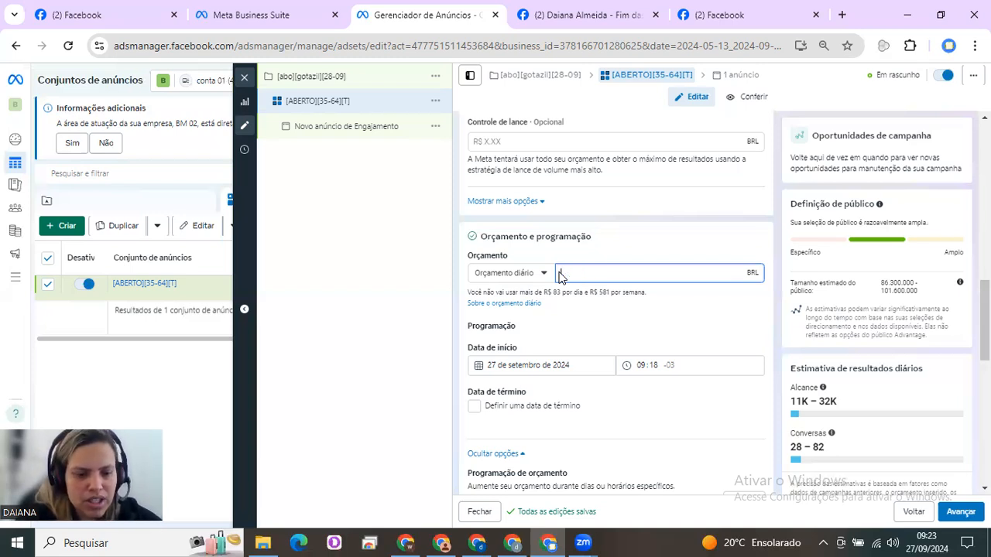
text(13)
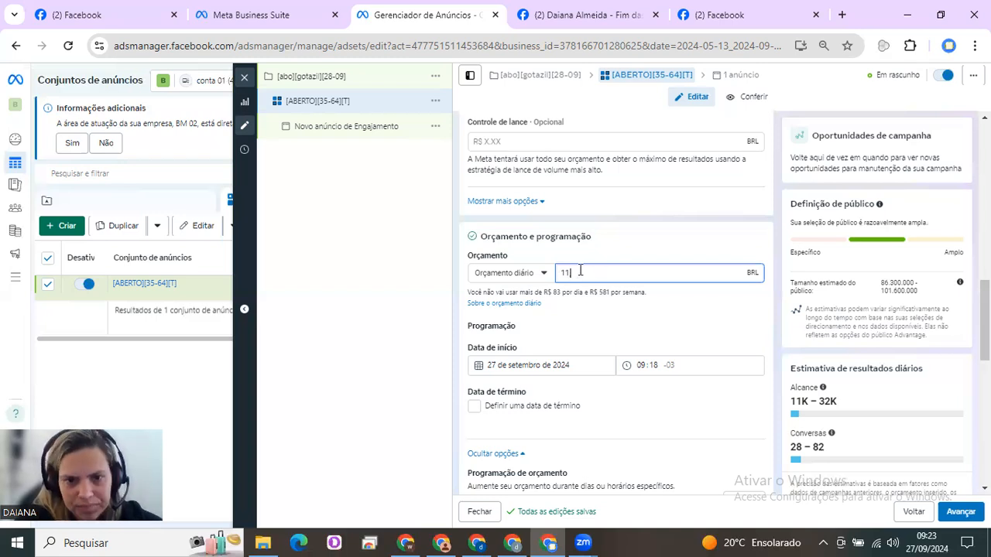
key(BackSpace)
text(1,50)
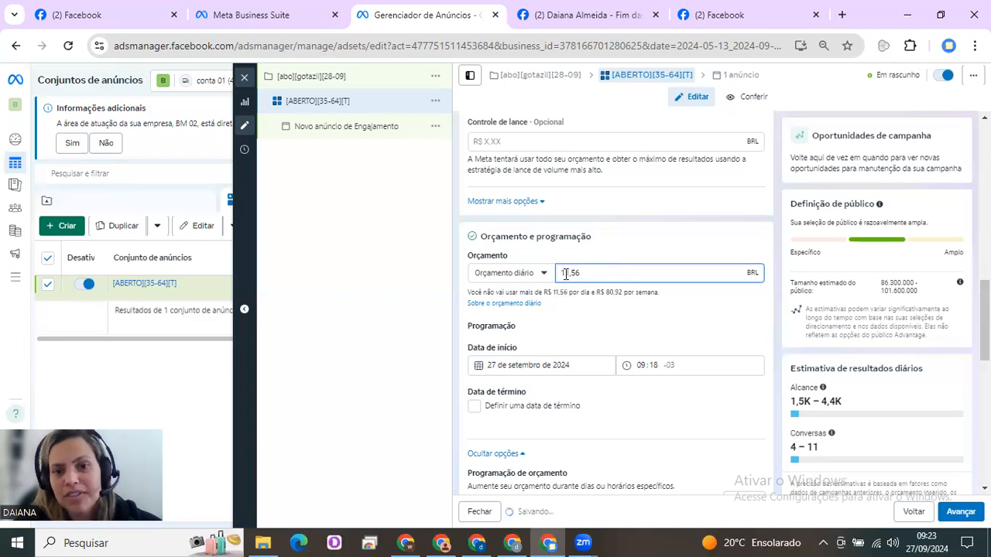
Schedule the ad set to start on 28 September 2024, with the start hour set to 00
click(552, 364)
click(572, 486)
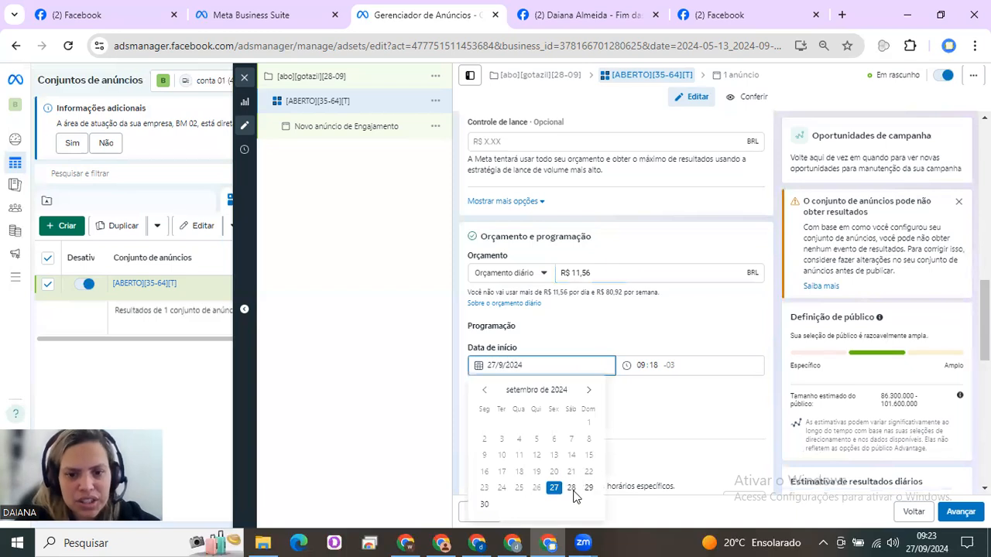
click(642, 365)
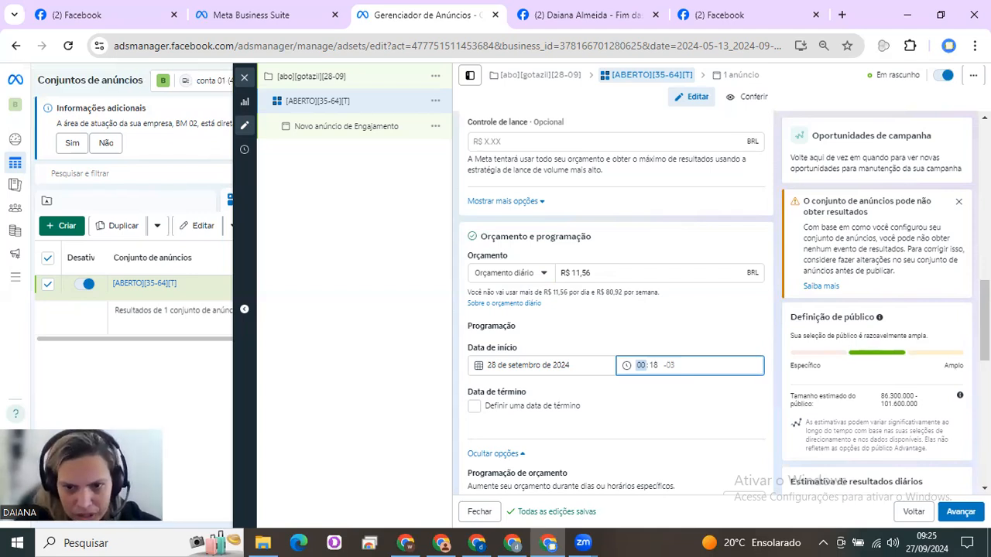
Switch the ad set from the Advantage+ audience to the original audience options
scroll(616, 310, down, 3)
scroll(616, 310, down, 2)
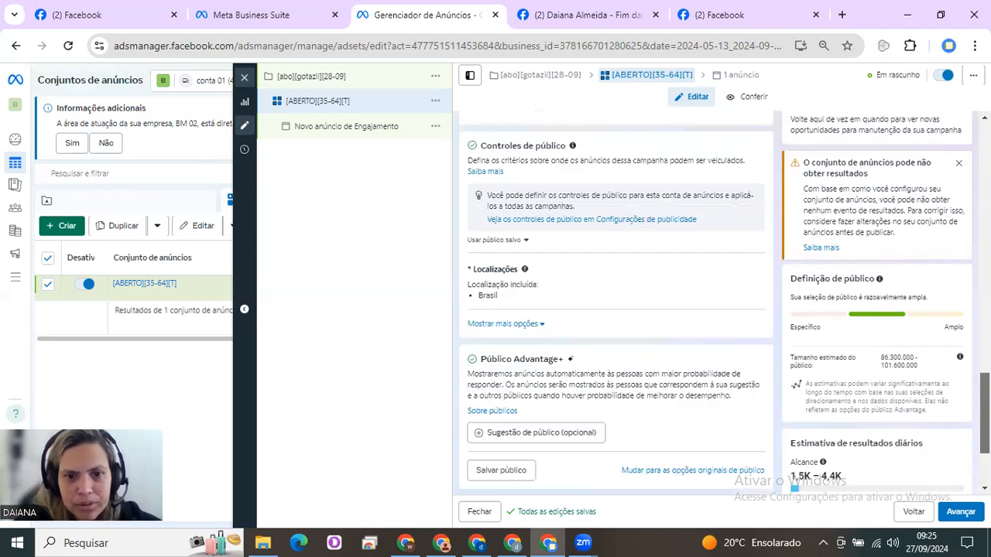
scroll(615, 310, down, 2)
scroll(615, 310, down, 1)
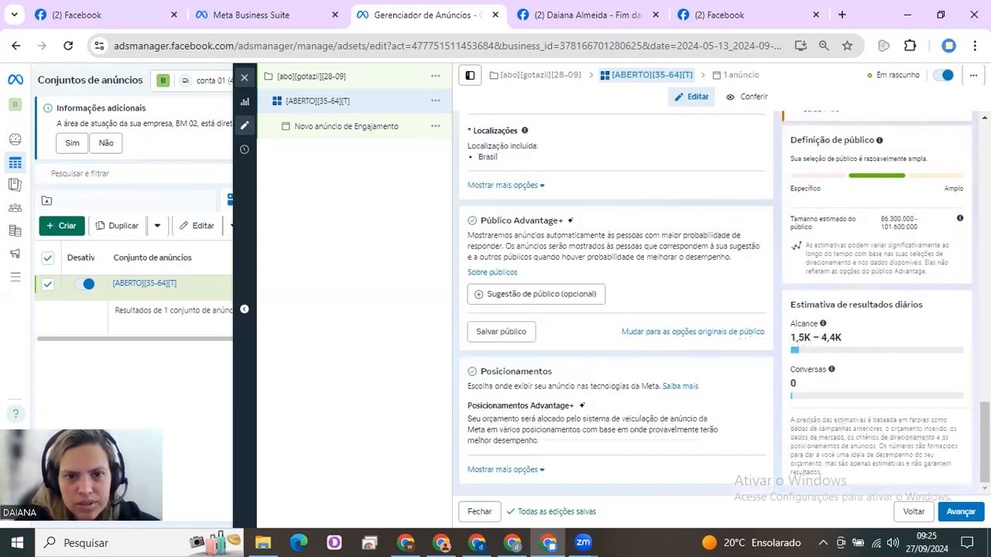
triple_click(551, 222)
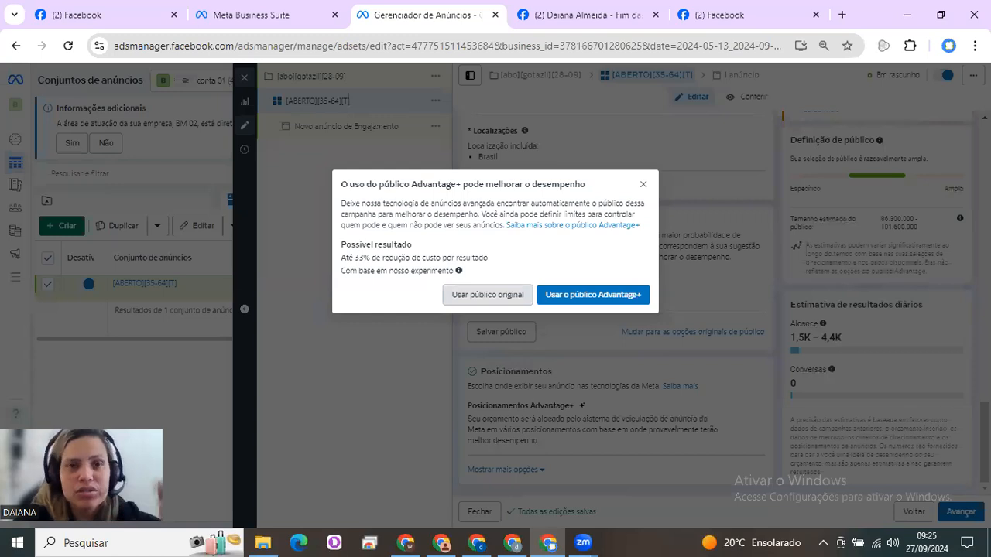
click(487, 295)
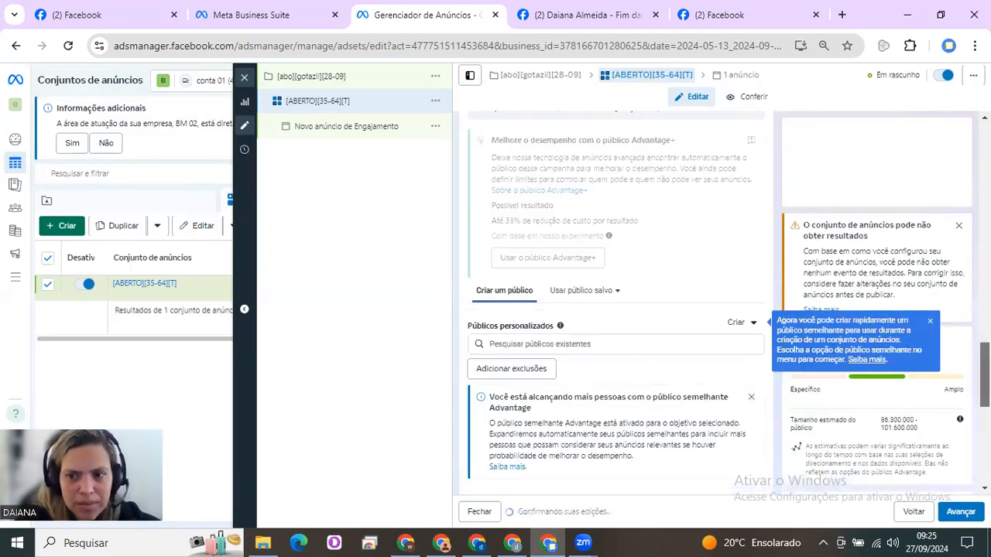
Review the original audience settings, from the audience controls and custom audiences through location, age, gender and languages
scroll(615, 310, down, 3)
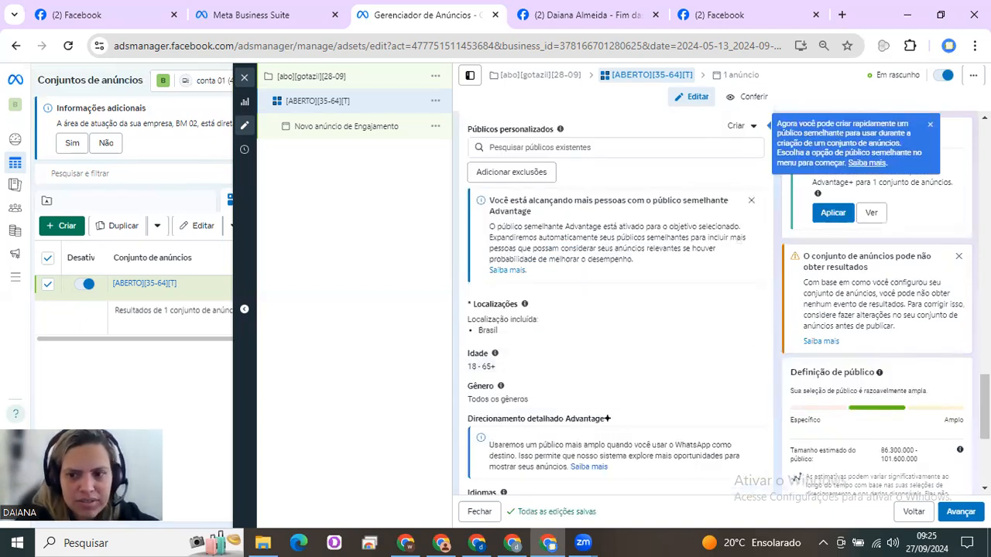
scroll(616, 309, up, 2)
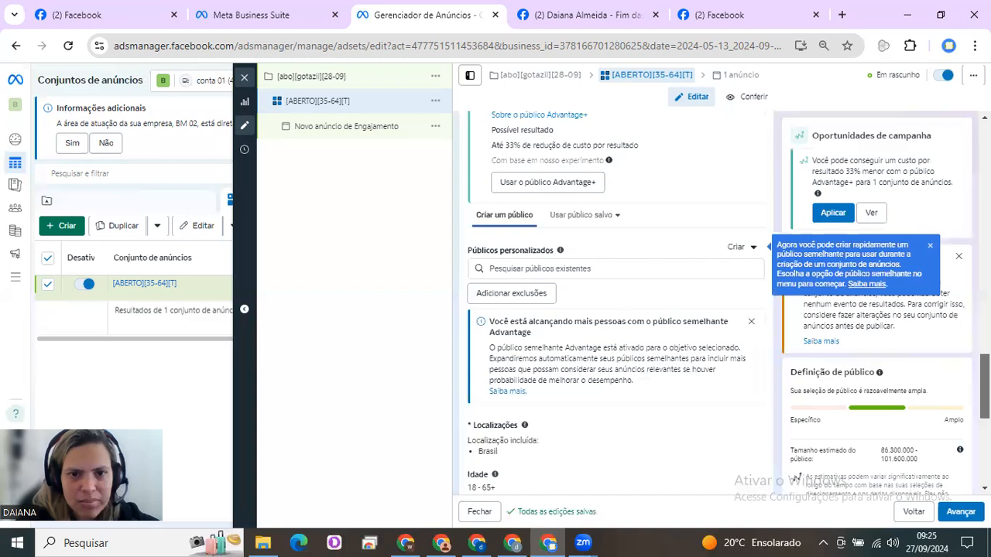
scroll(615, 310, up, 3)
scroll(631, 250, up, 1)
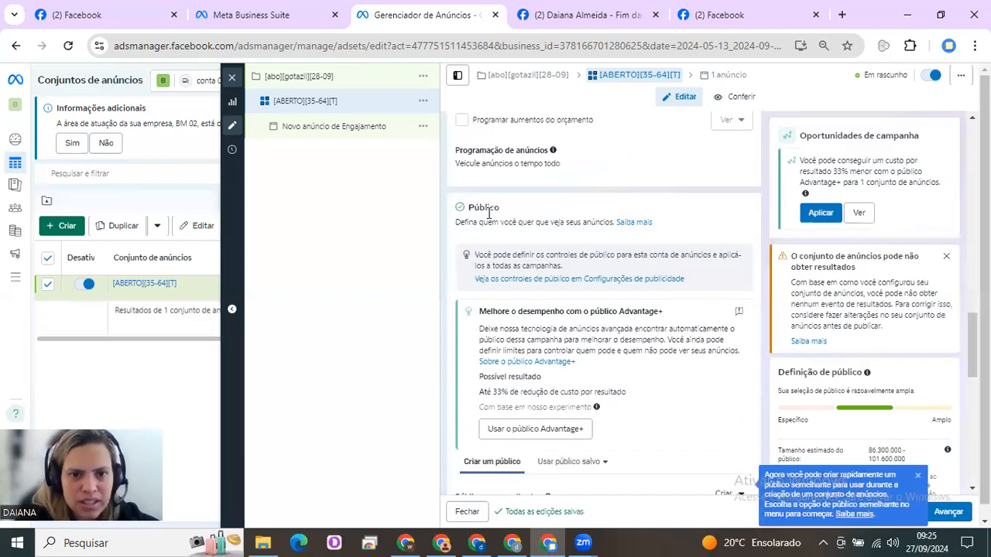
double_click(484, 207)
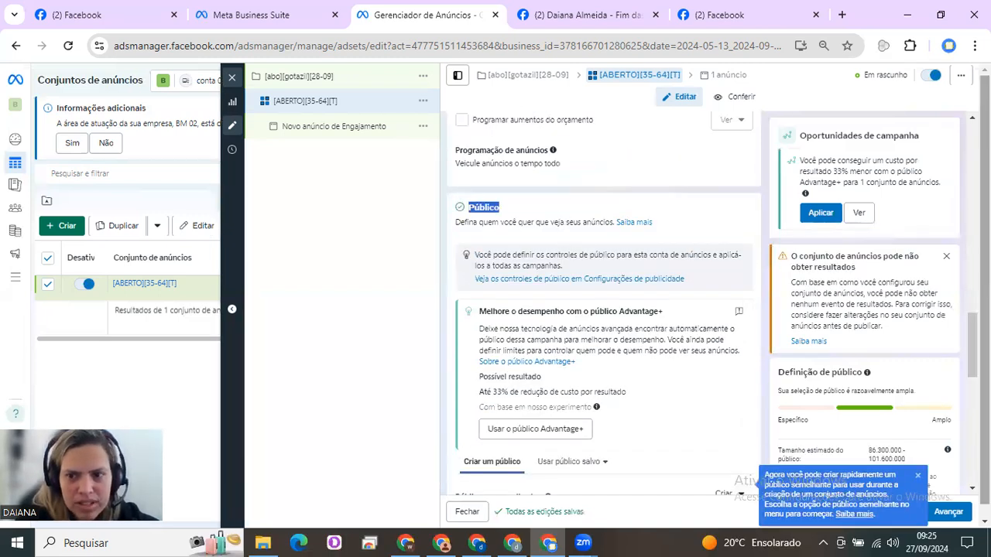
scroll(485, 321, down, 6)
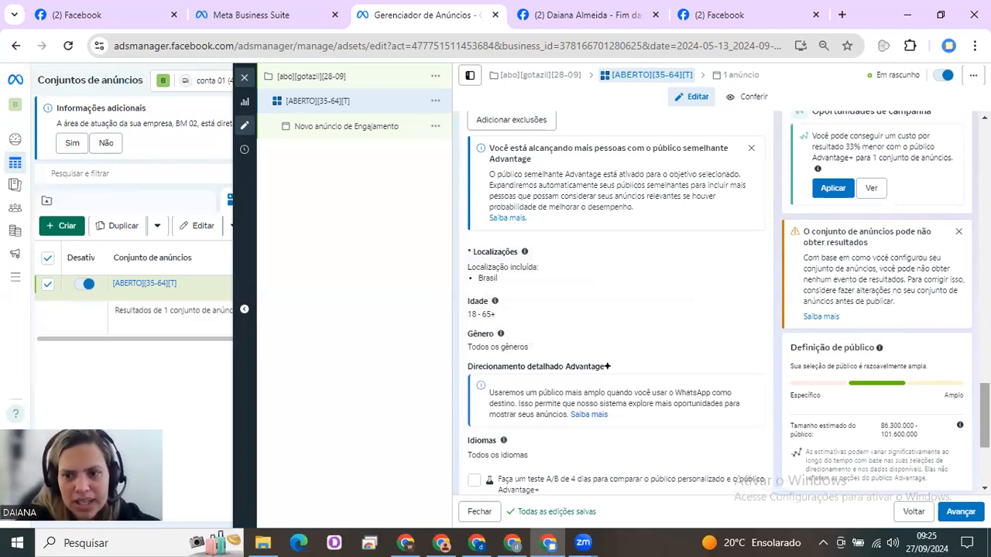
drag(985, 416, 985, 352)
scroll(577, 239, up, 1)
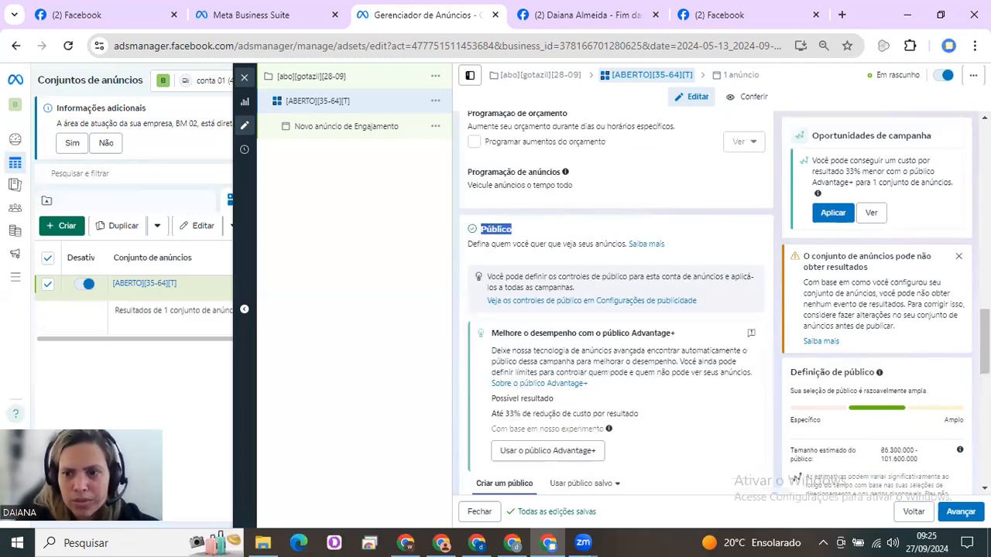
Set the audience's age range to a minimum of 35 and a maximum of 64
scroll(632, 290, down, 5)
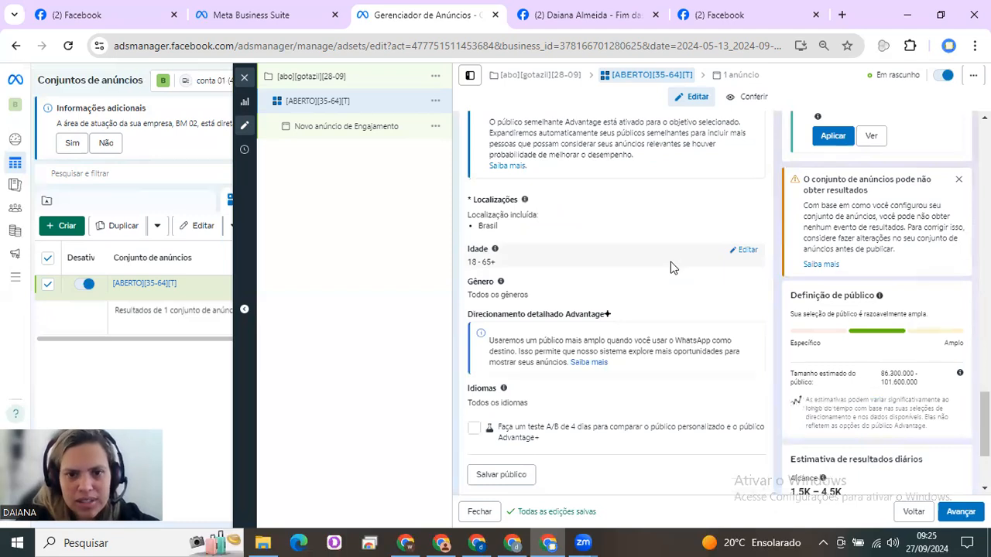
click(744, 251)
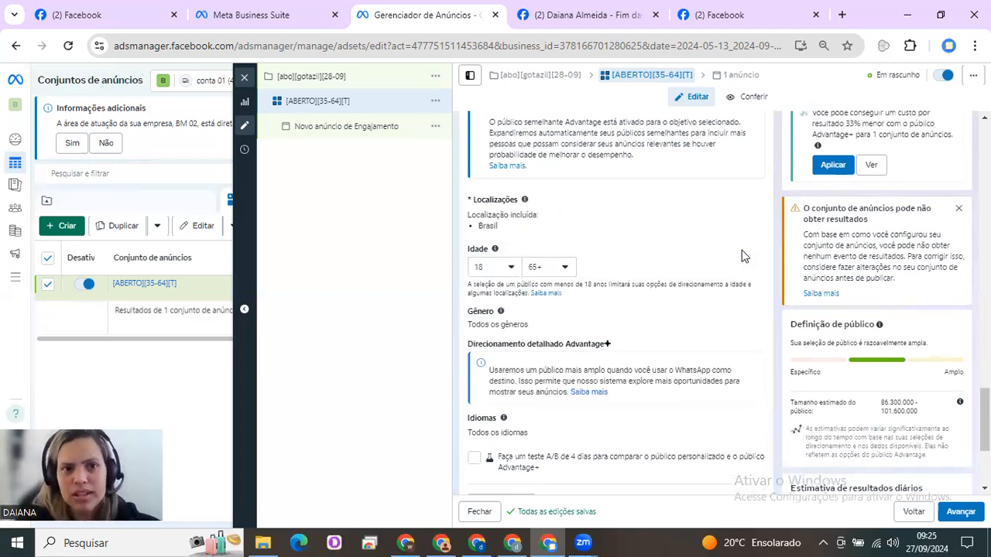
click(514, 270)
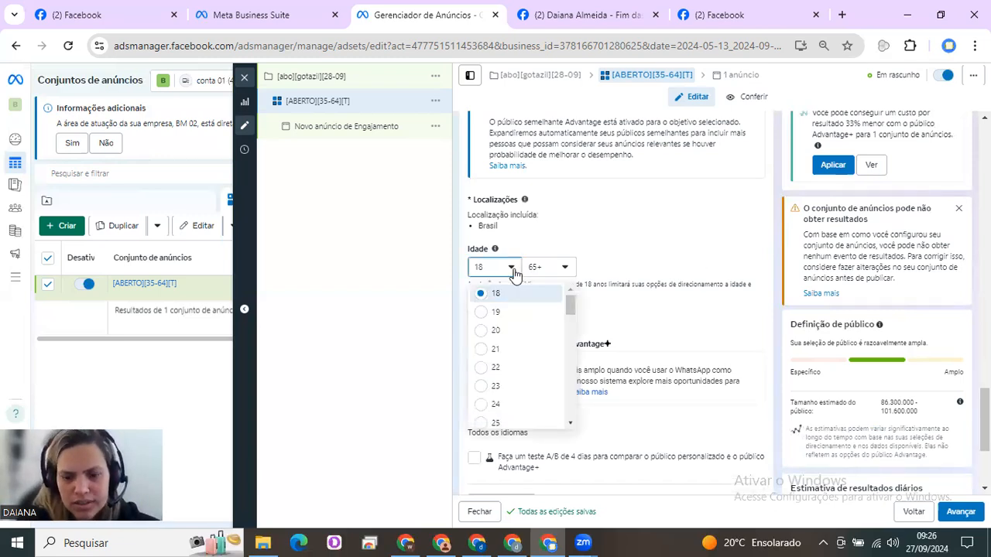
key(Down)
key(Down)
key(Down)
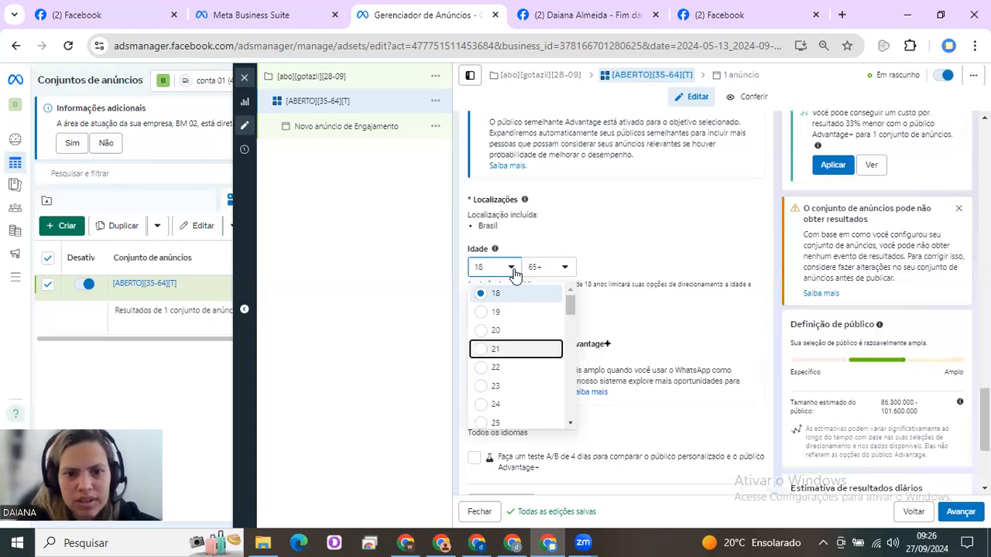
key(Down)
key(Down)
key(Down)
key(Down)
key(Down)
key(Down)
key(Down)
key(Down)
key(Down)
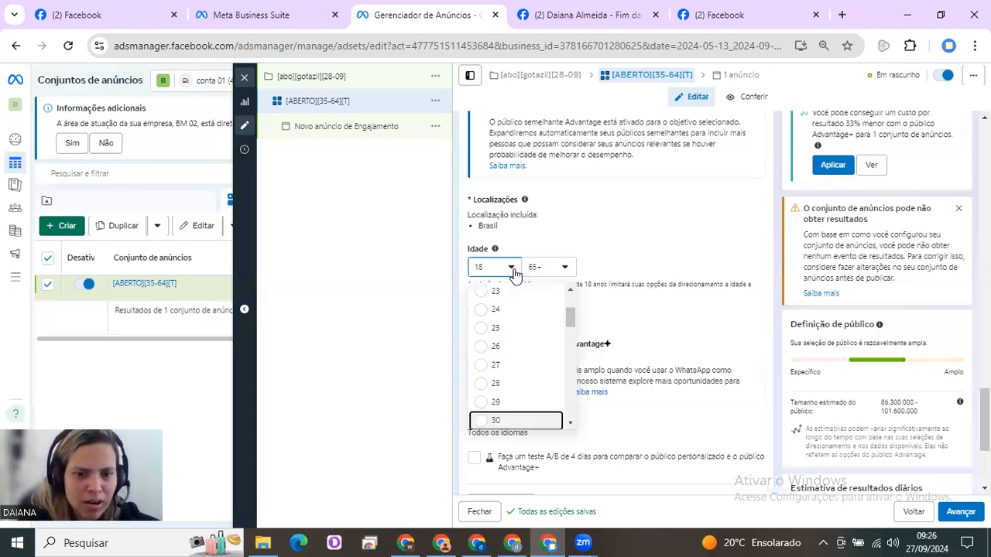
key(Down)
key(Down)
key(Down)
key(Down)
key(Down)
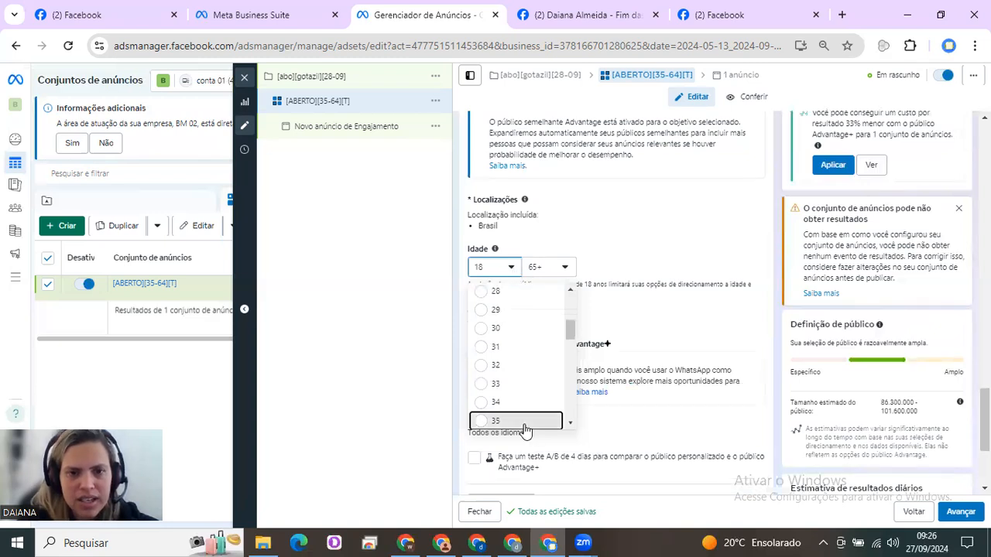
key(Return)
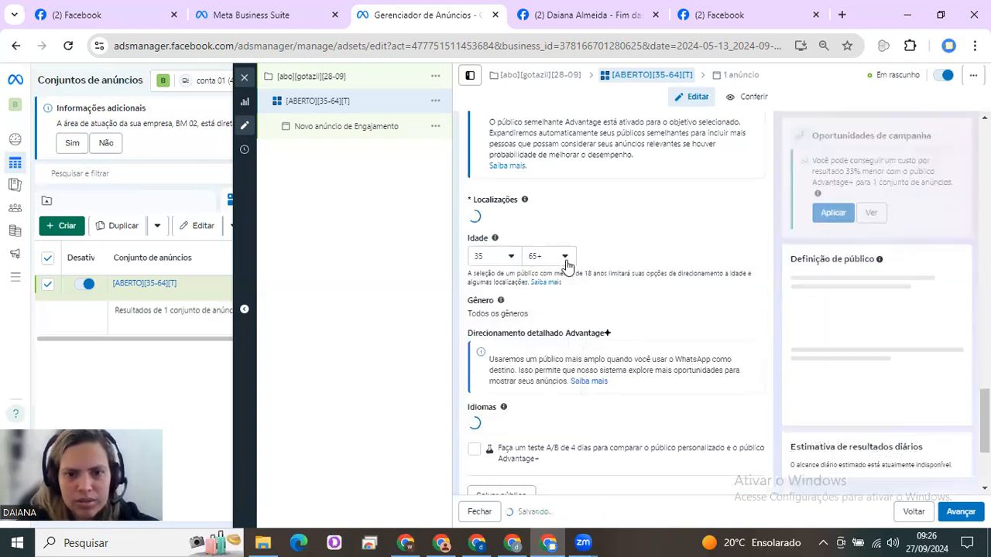
click(553, 268)
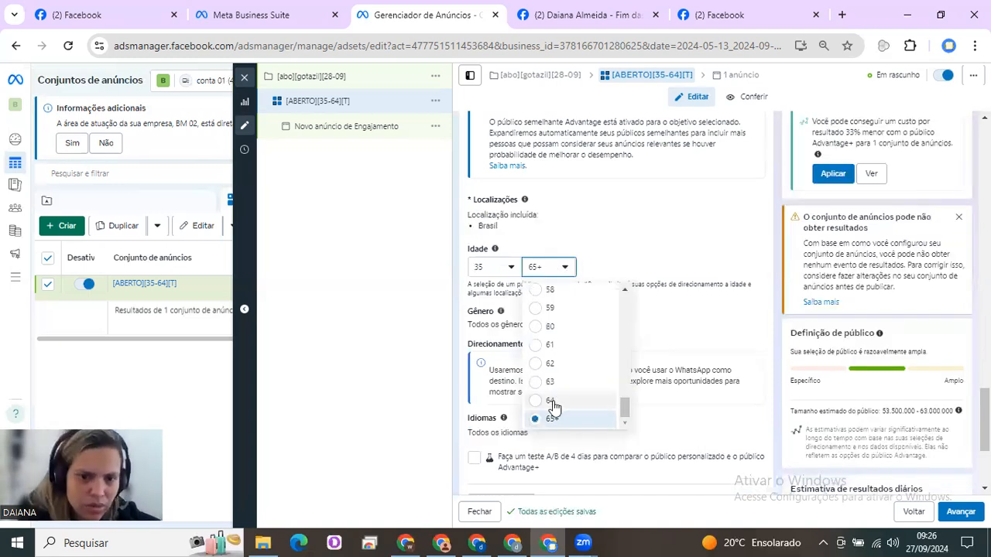
click(552, 401)
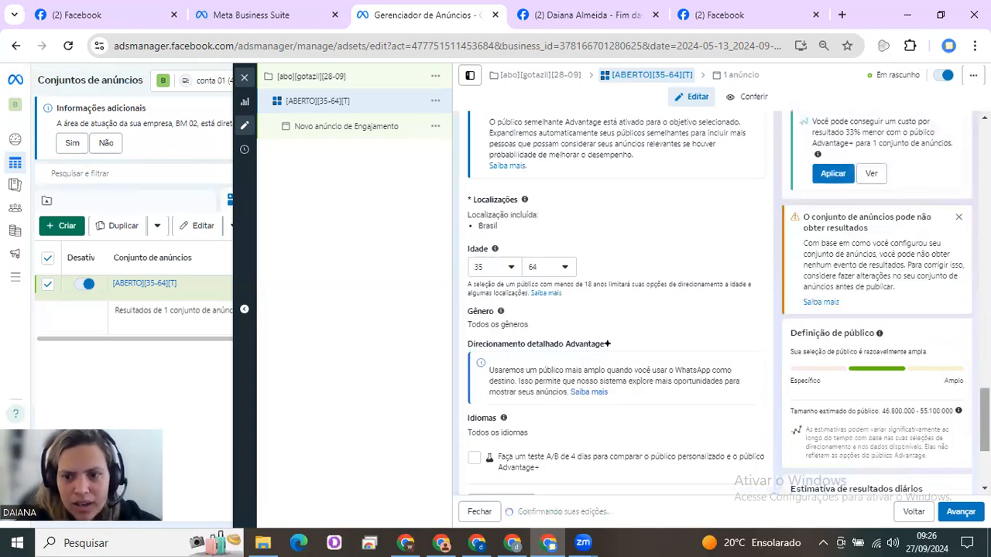
Change the ad set's placements from Advantage+ to manual placements
scroll(538, 430, down, 2)
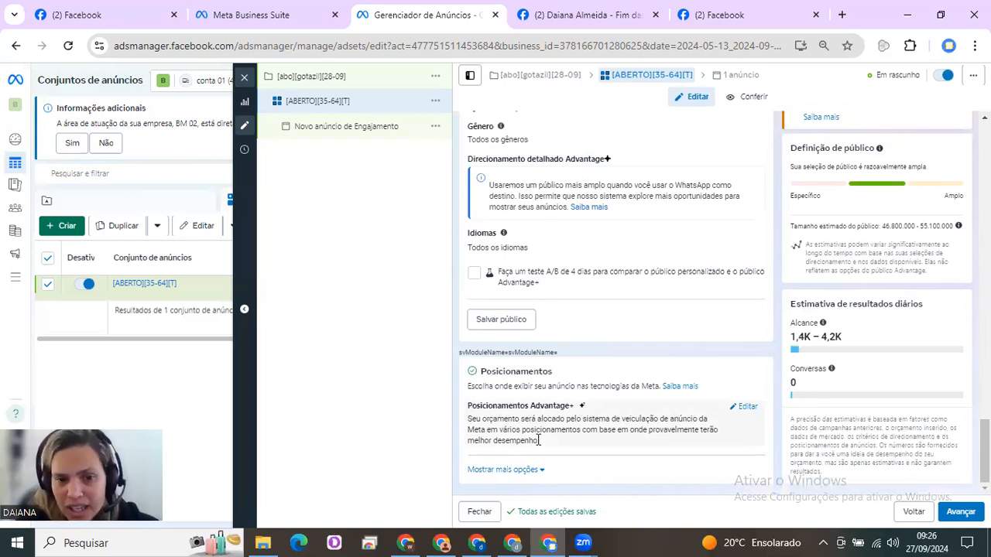
drag(471, 406, 585, 411)
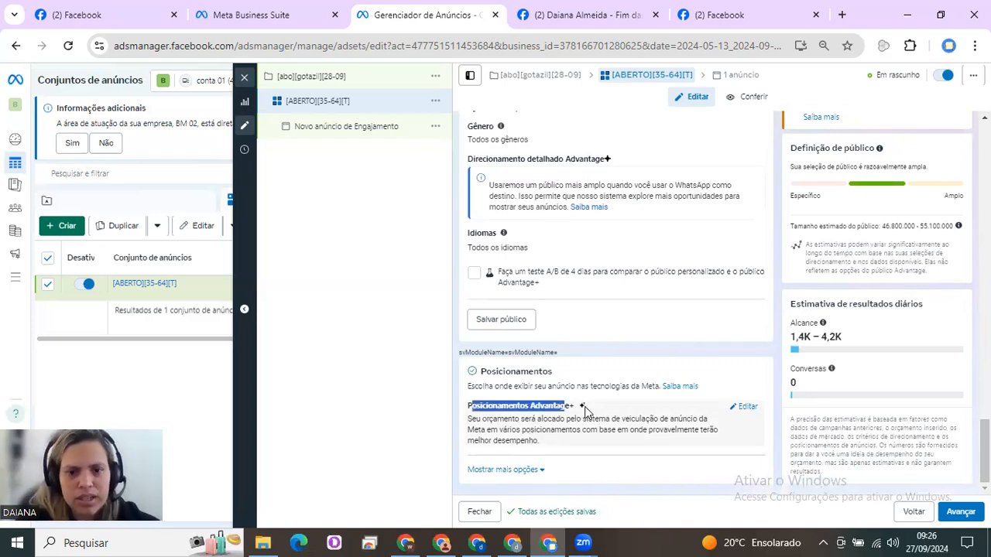
click(746, 409)
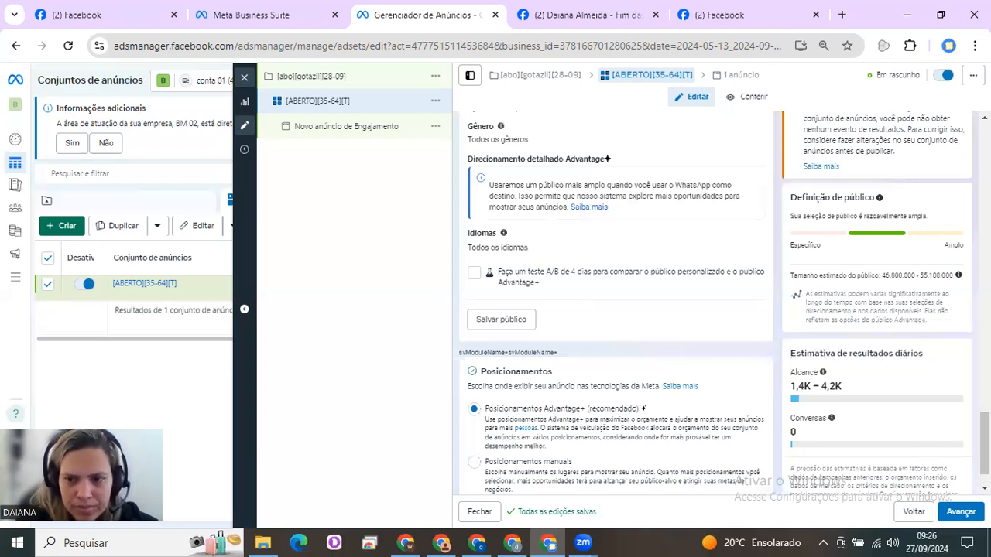
click(474, 463)
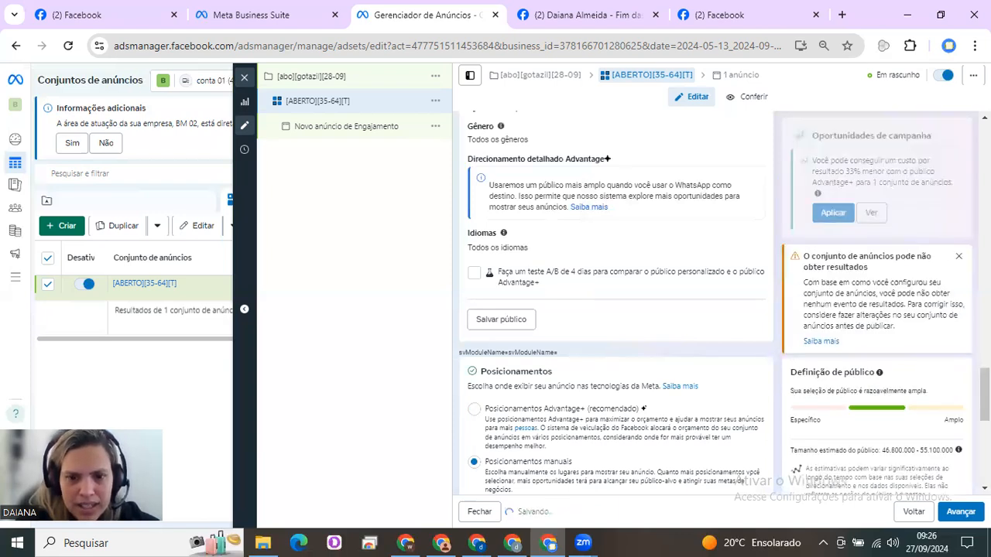
Expand the Feeds placements and exclude the Audience Network, Messenger and Instagram platforms, keeping only Facebook
scroll(712, 372, down, 5)
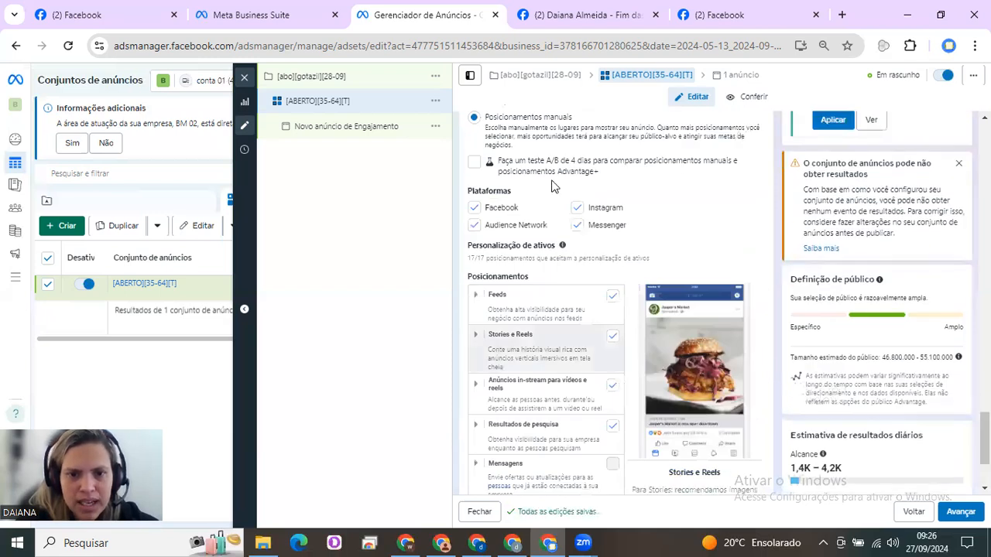
click(475, 298)
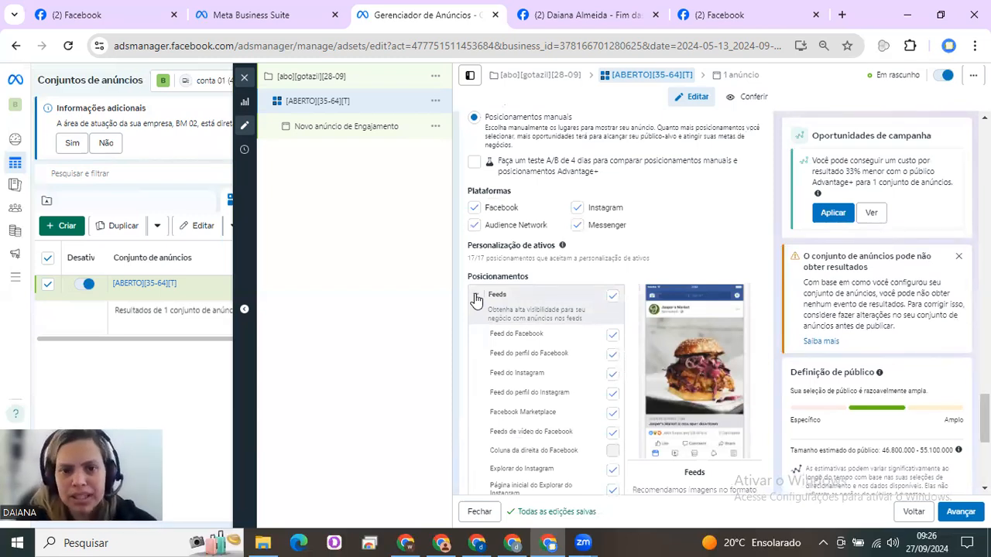
click(475, 228)
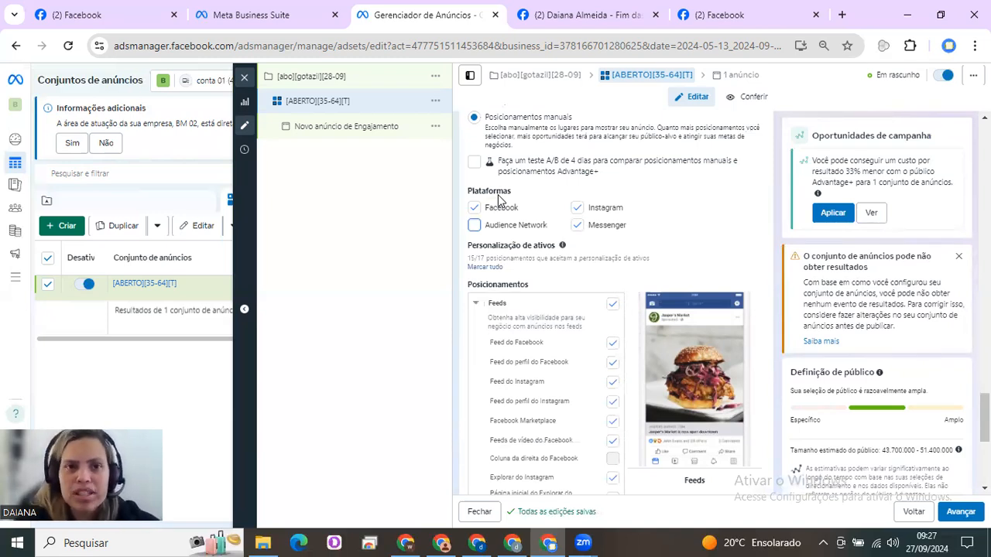
click(579, 230)
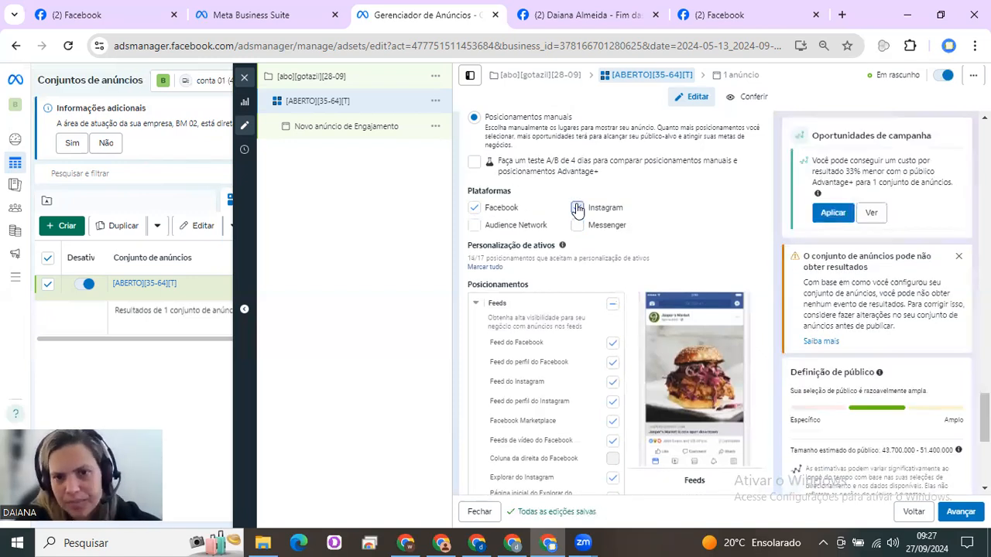
click(577, 209)
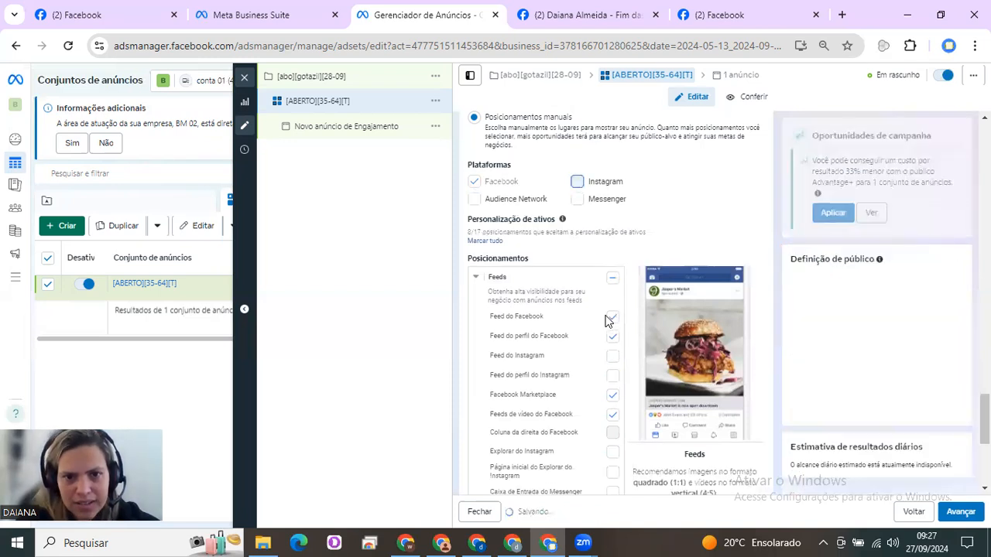
Exclude the Facebook profile feed, Facebook video feeds and Facebook Marketplace placements, keeping only the Facebook Feed under Feeds
click(613, 361)
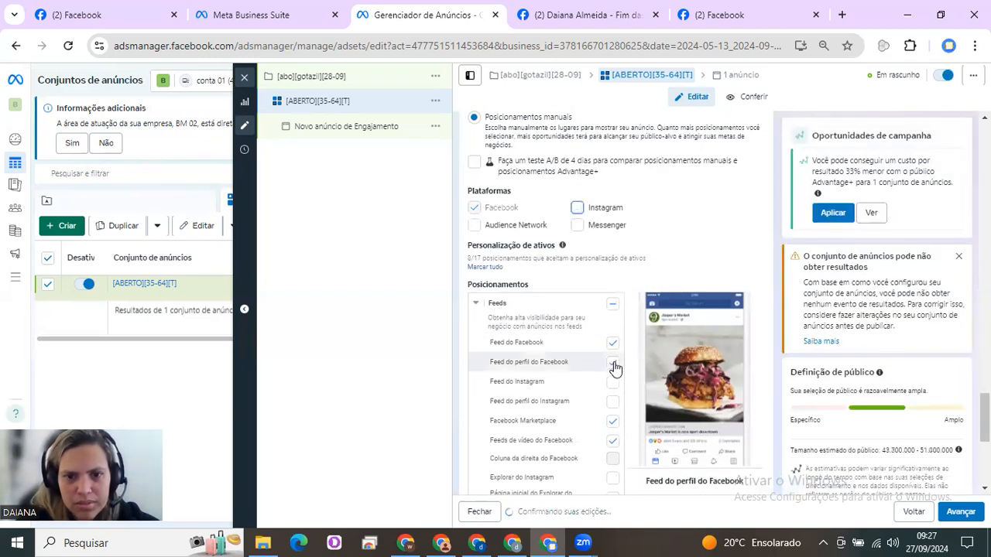
click(614, 422)
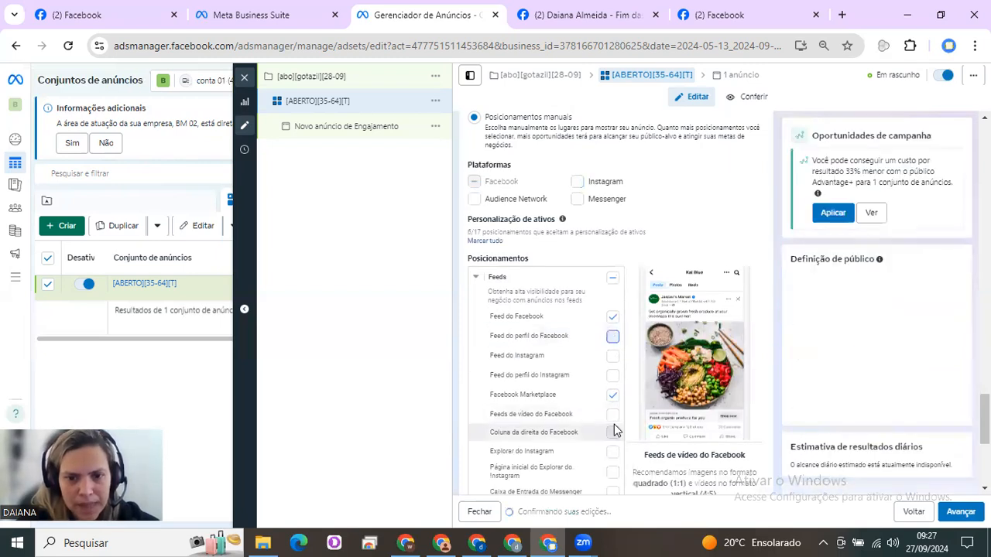
click(612, 418)
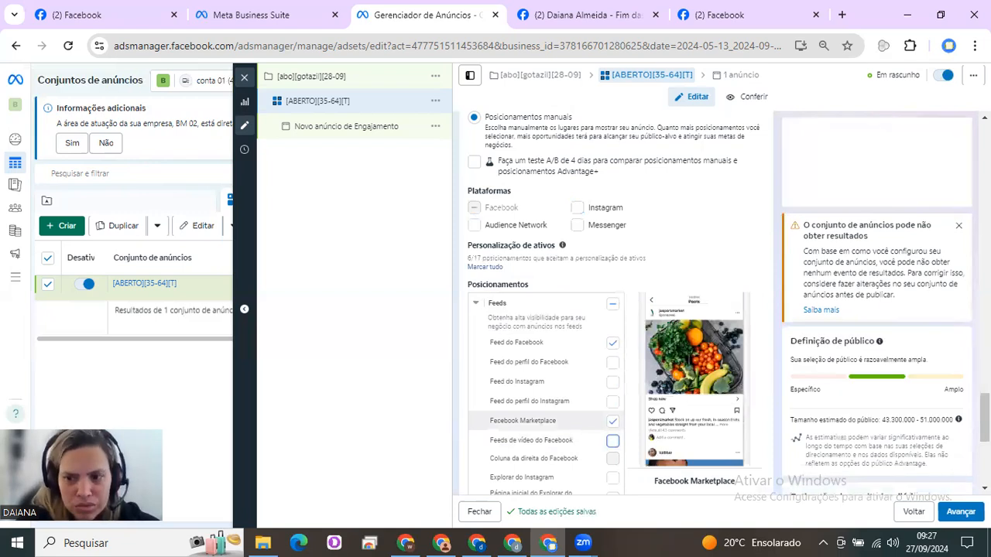
click(613, 421)
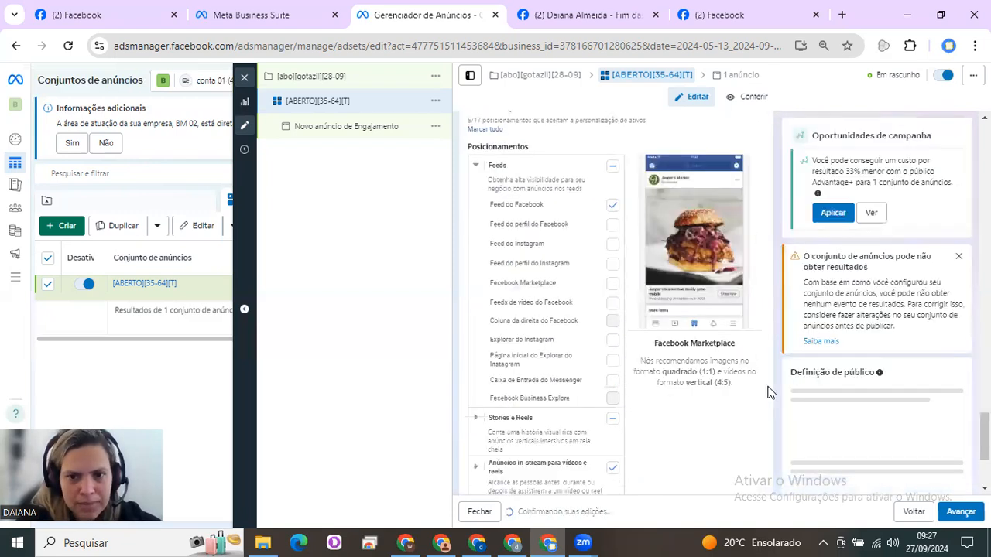
Exclude the entire Stories and Reels placement group from the ad set
click(614, 422)
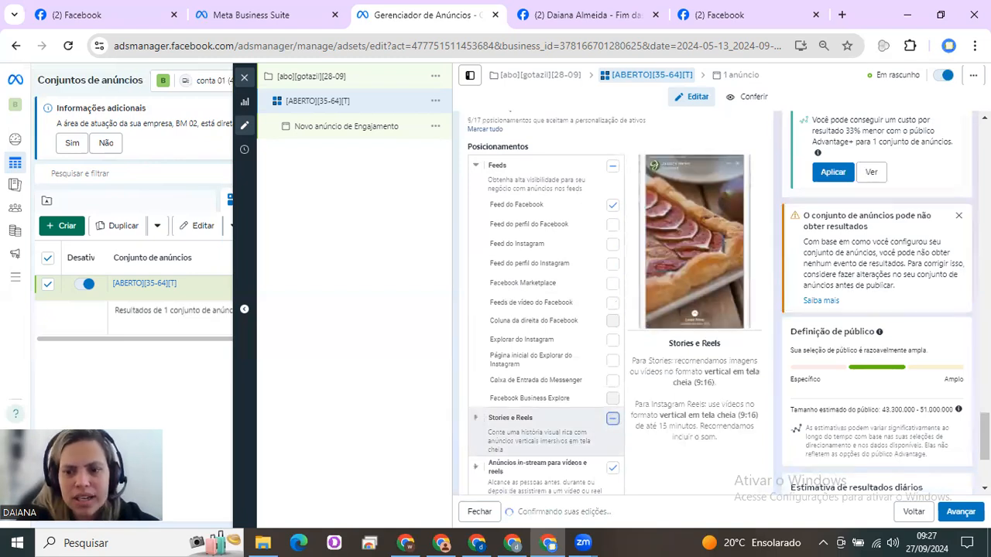
scroll(615, 348, down, 3)
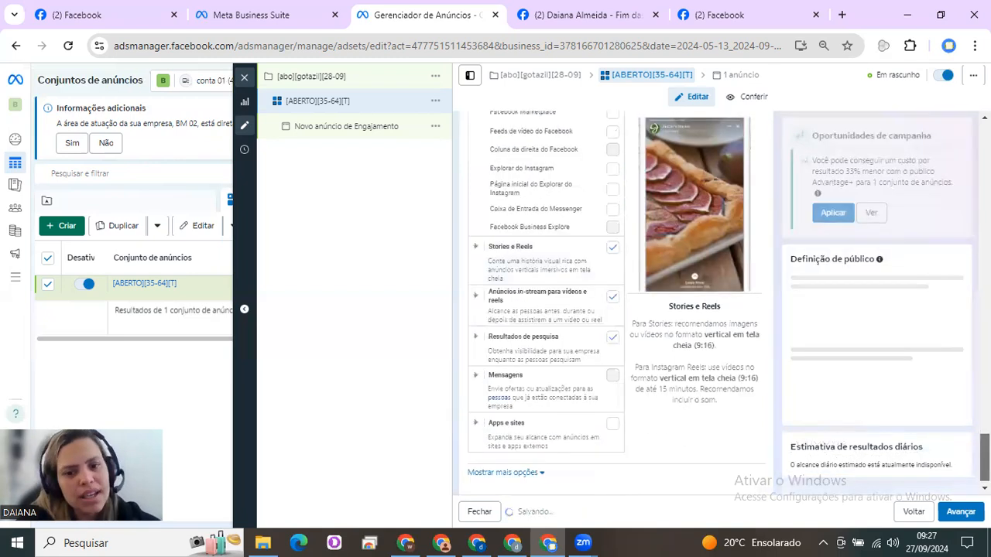
click(612, 236)
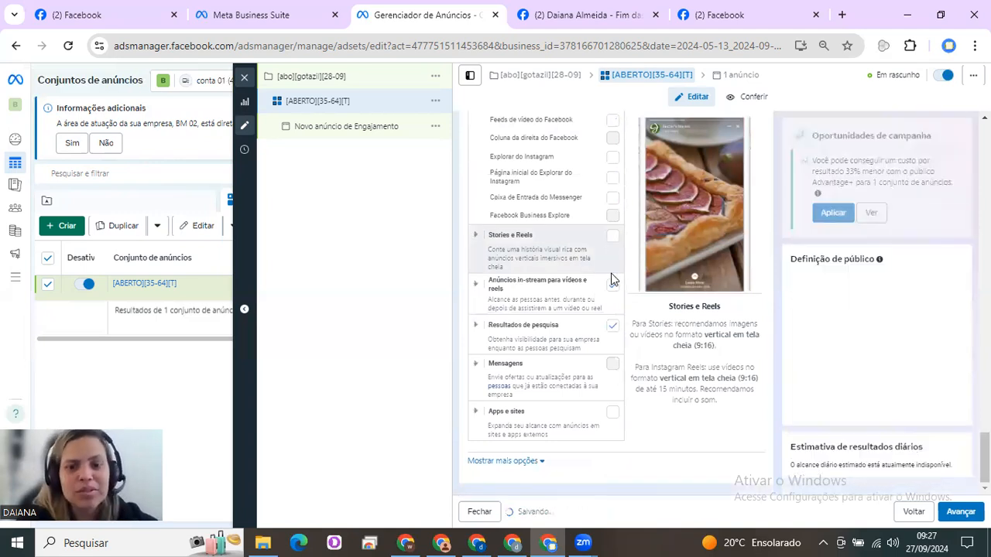
Exclude the in-stream ads for videos and reels and the search results placements from the ad set
click(613, 328)
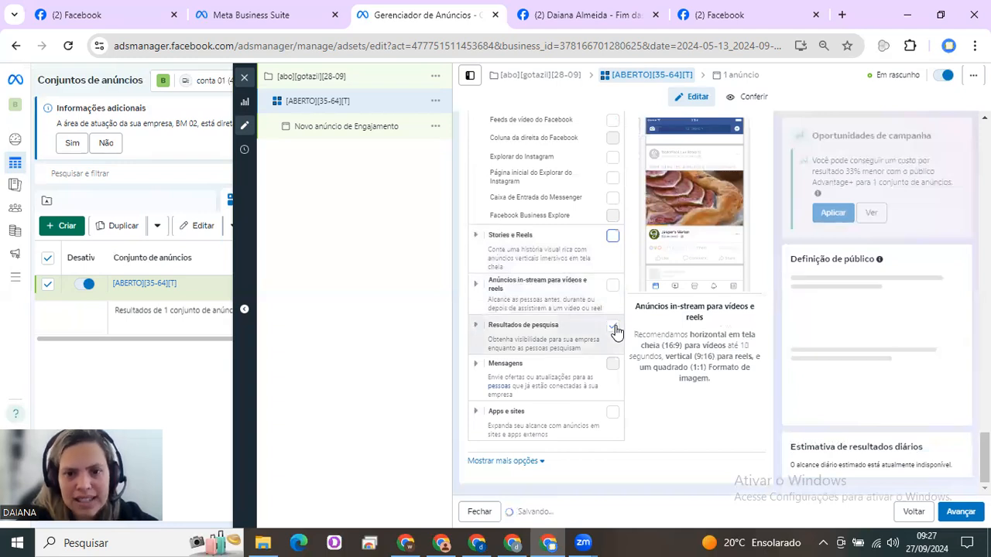
scroll(611, 302, up, 4)
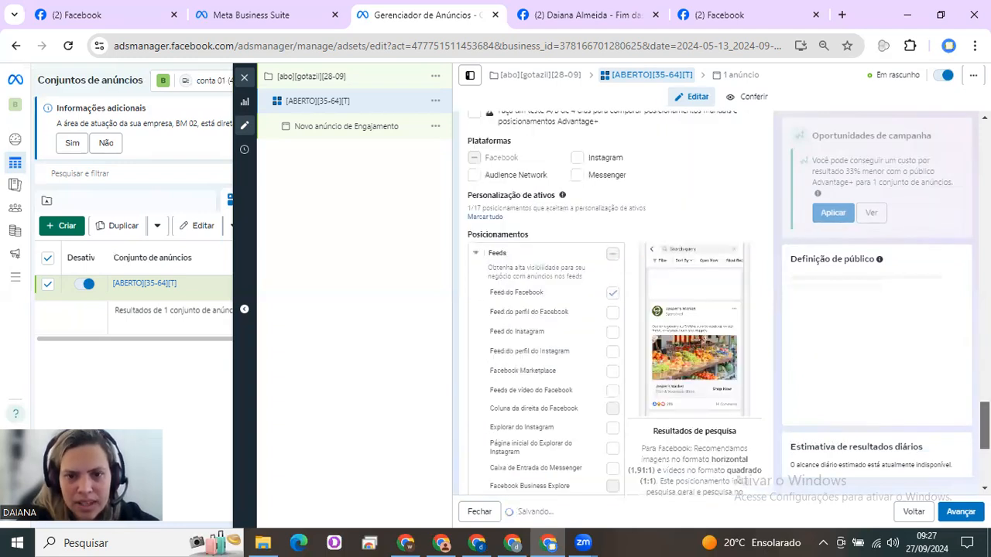
scroll(612, 302, up, 5)
Review the ad set's message destination, audience and placement settings
scroll(612, 302, up, 2)
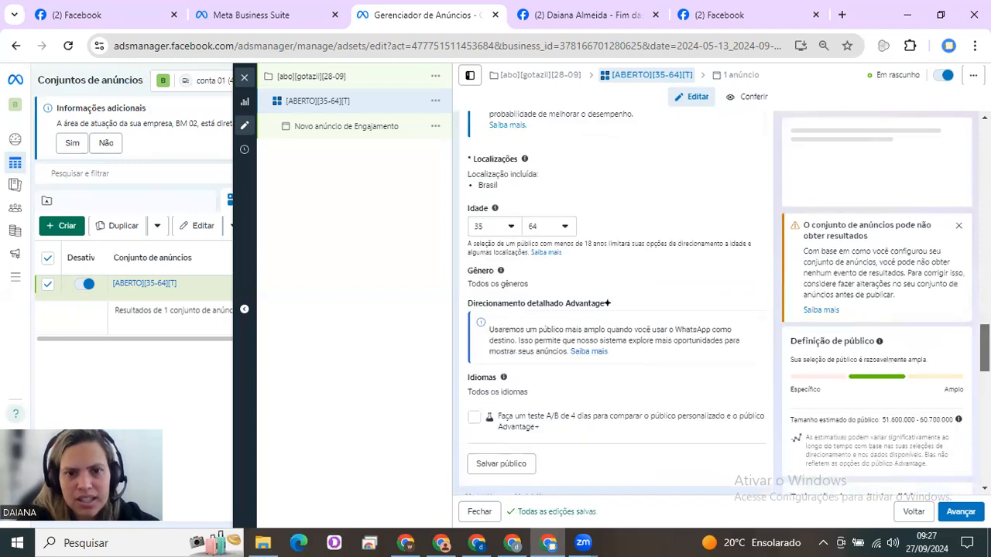
scroll(611, 302, up, 1)
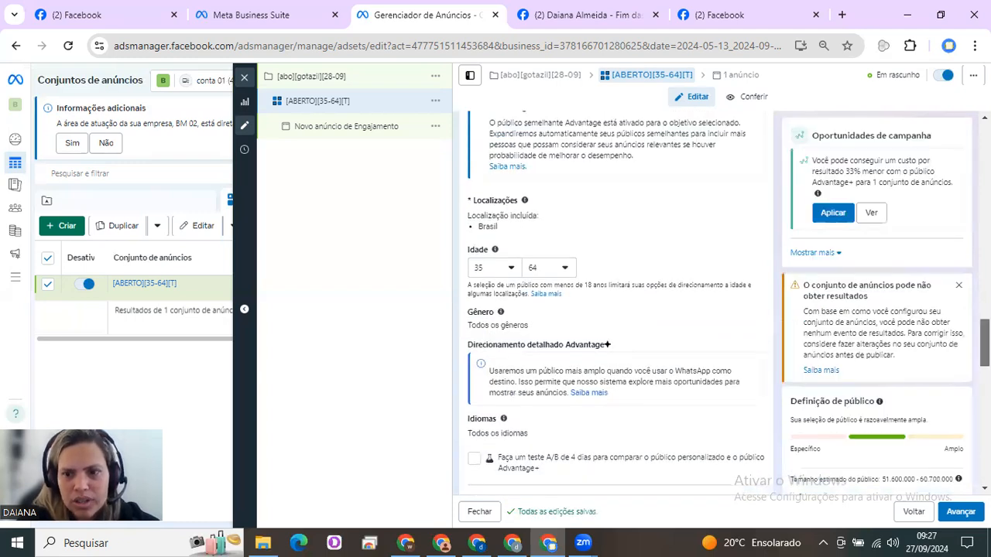
scroll(608, 345, down, 6)
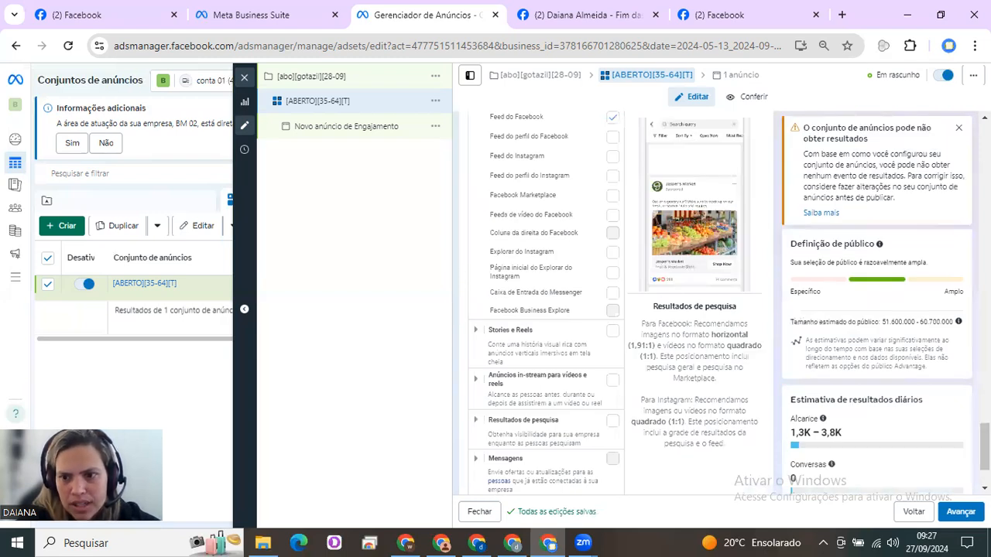
scroll(728, 304, up, 1)
scroll(615, 302, up, 10)
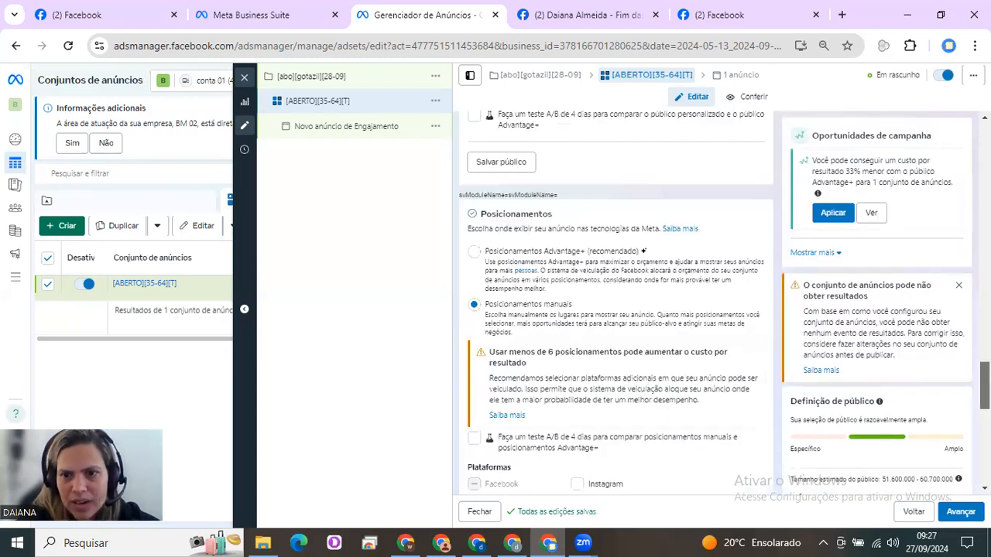
scroll(615, 302, down, 3)
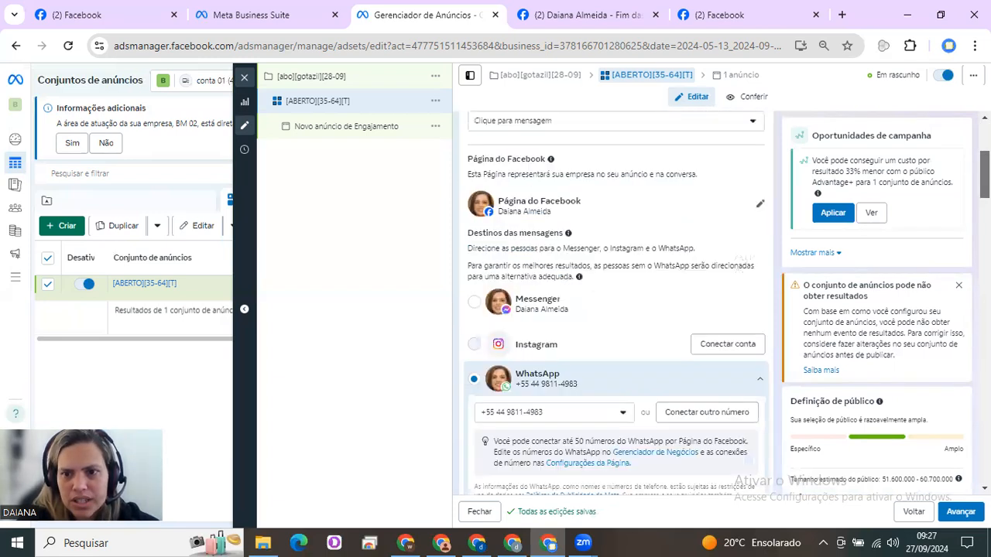
scroll(615, 302, down, 10)
scroll(875, 234, down, 5)
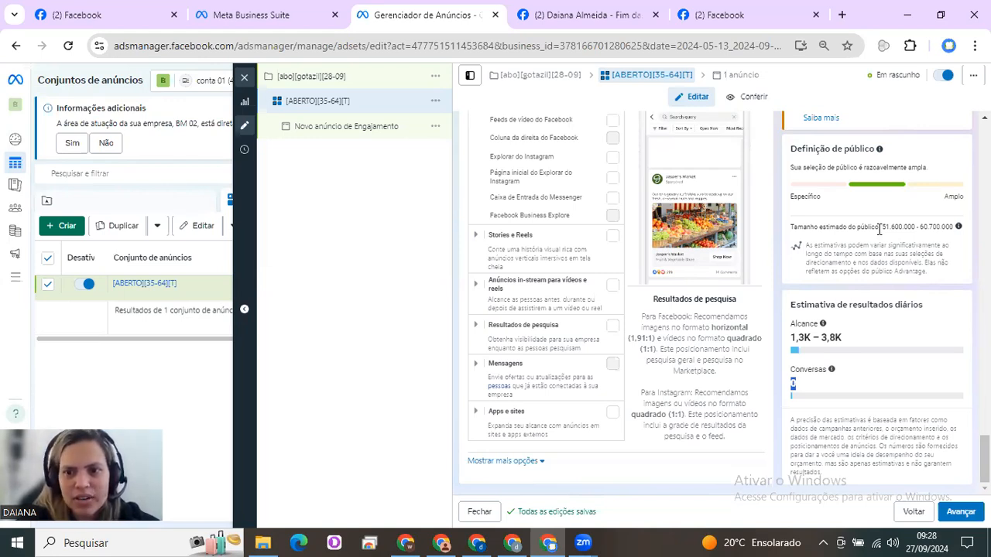
Examine the ad set's estimated daily reach and estimated audience size
triple_click(815, 338)
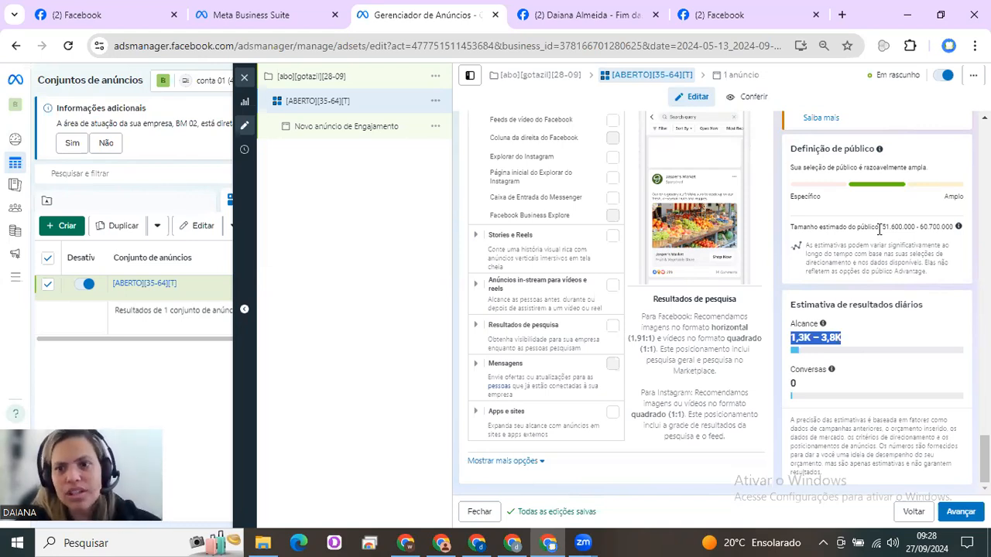
drag(880, 227, 954, 226)
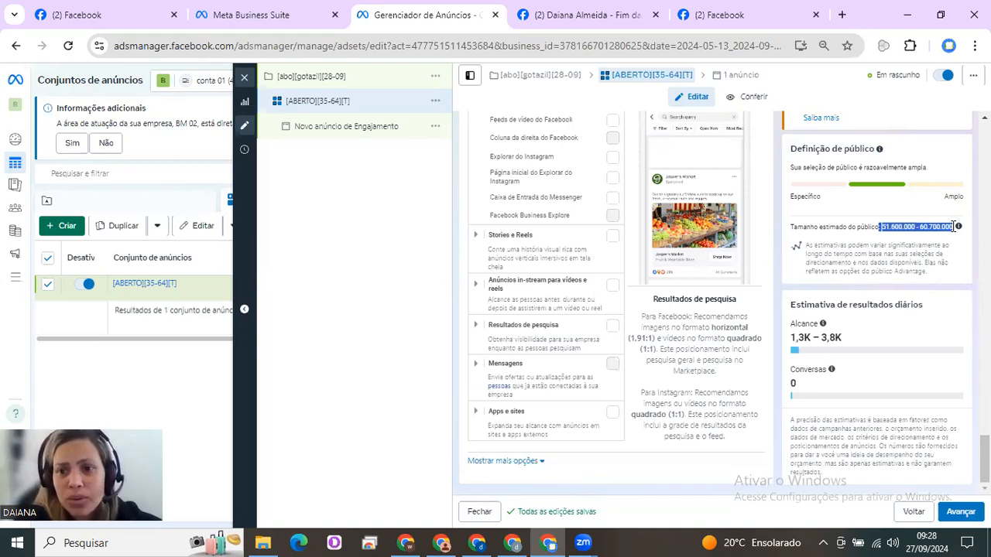
click(885, 227)
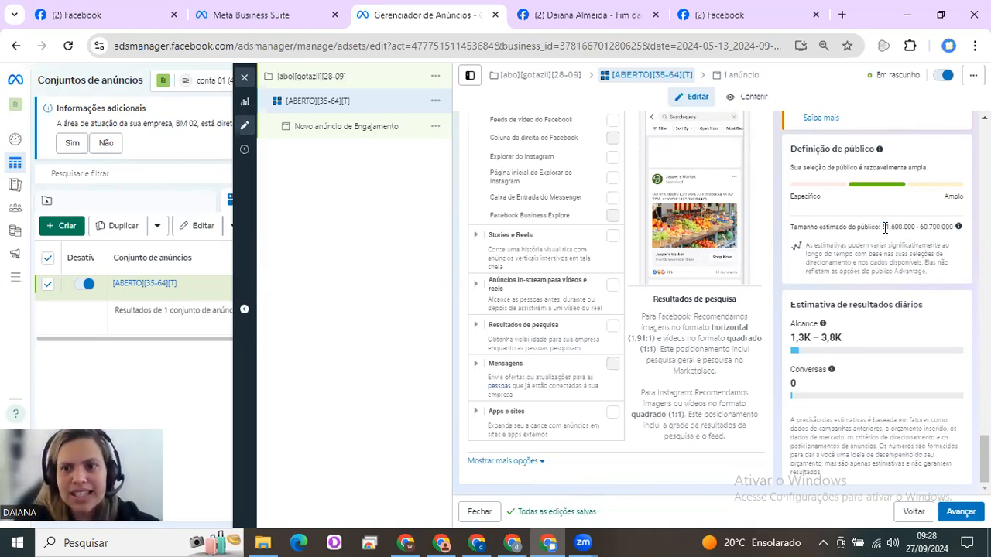
drag(885, 227, 931, 225)
click(929, 224)
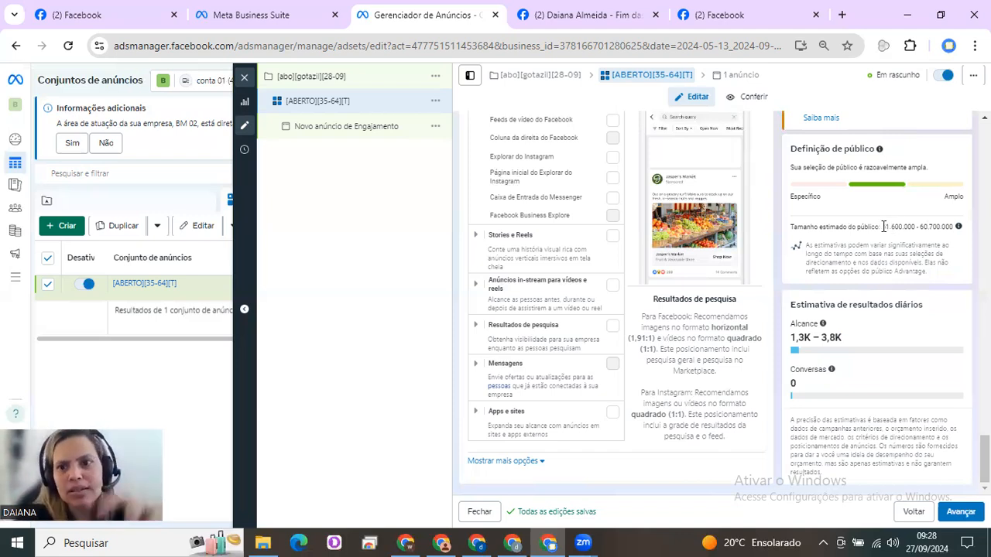
drag(884, 226, 950, 226)
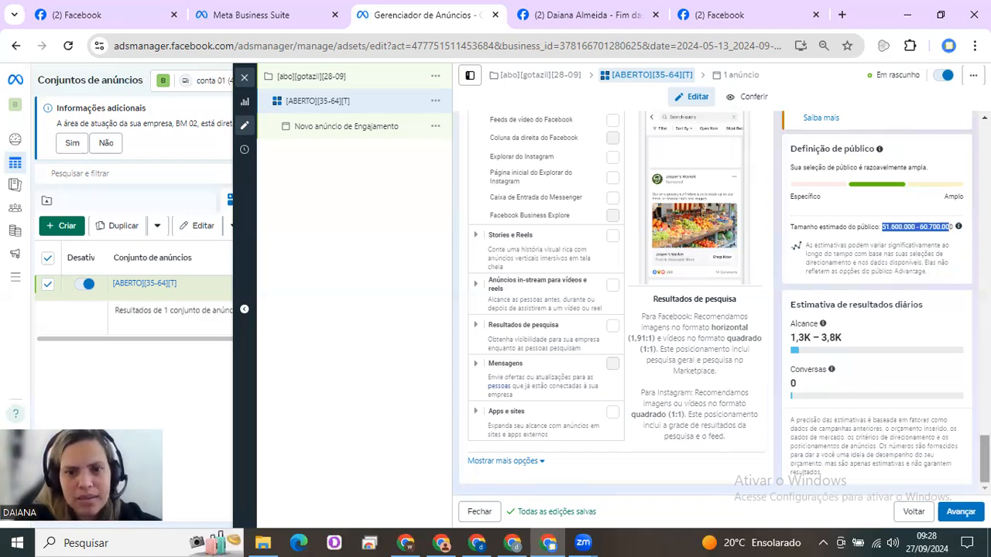
Review the ad set's audience settings together with its daily budget and schedule
scroll(720, 302, up, 3)
scroll(616, 302, up, 5)
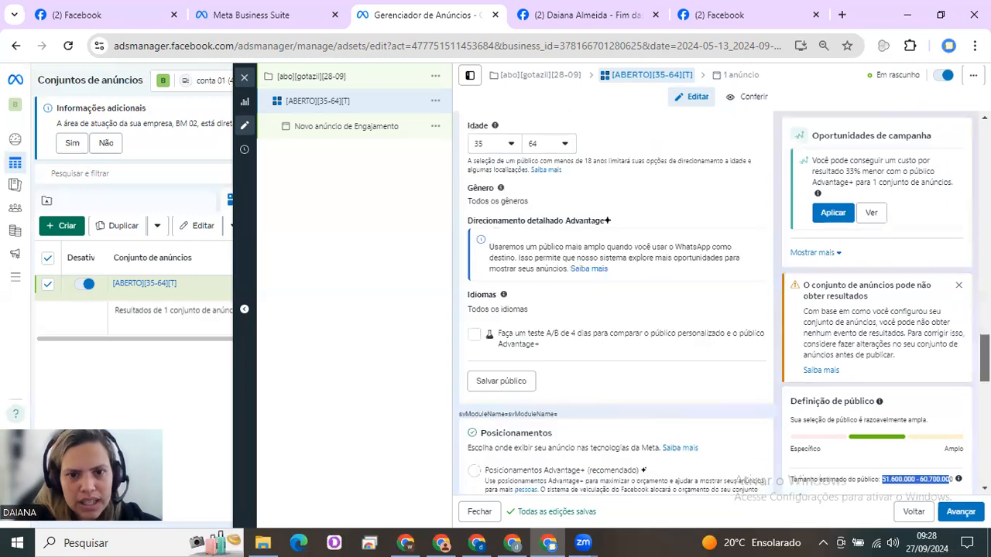
scroll(616, 302, up, 4)
scroll(616, 301, up, 2)
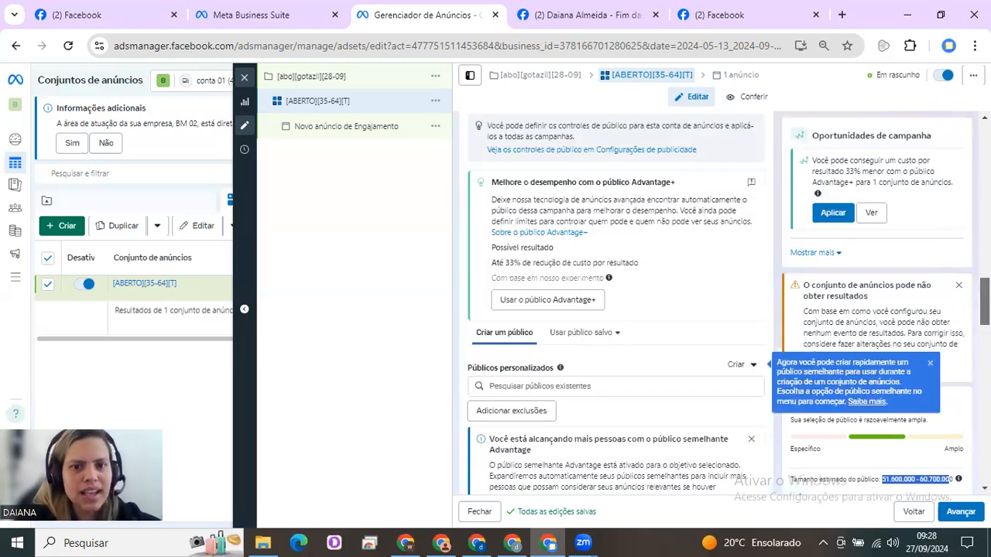
scroll(616, 302, up, 5)
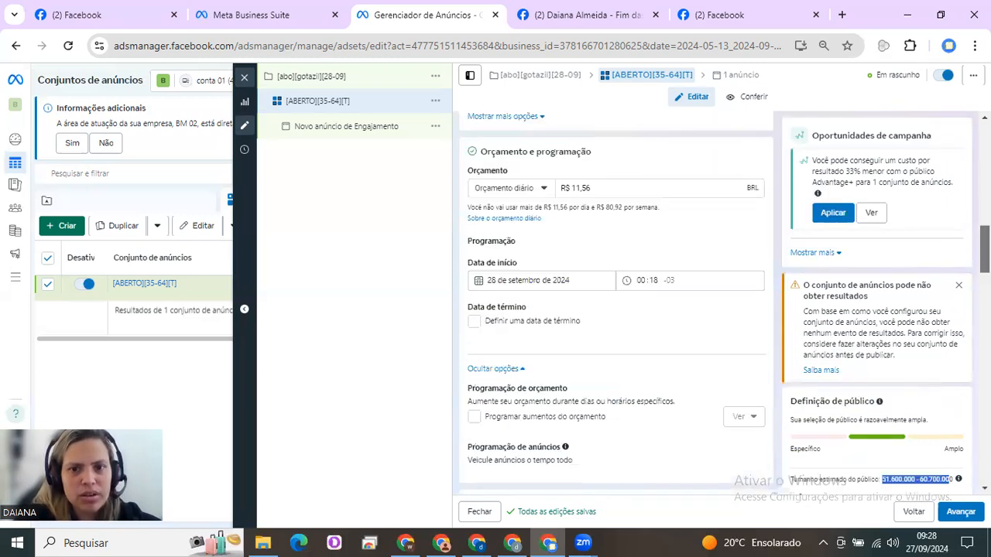
scroll(581, 237, up, 1)
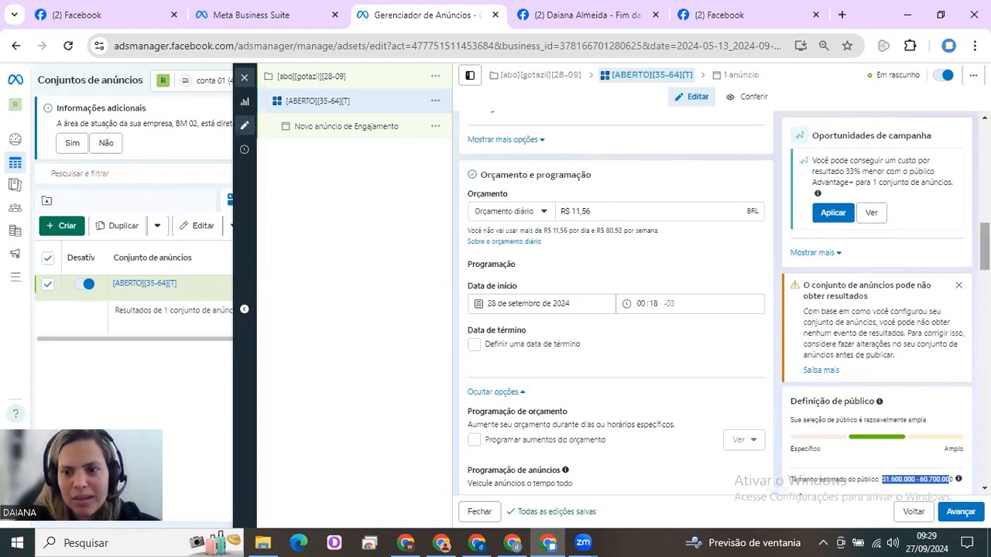
Check the daily reach estimate again alongside the manual placements and the location, age and gender settings
drag(985, 246, 984, 449)
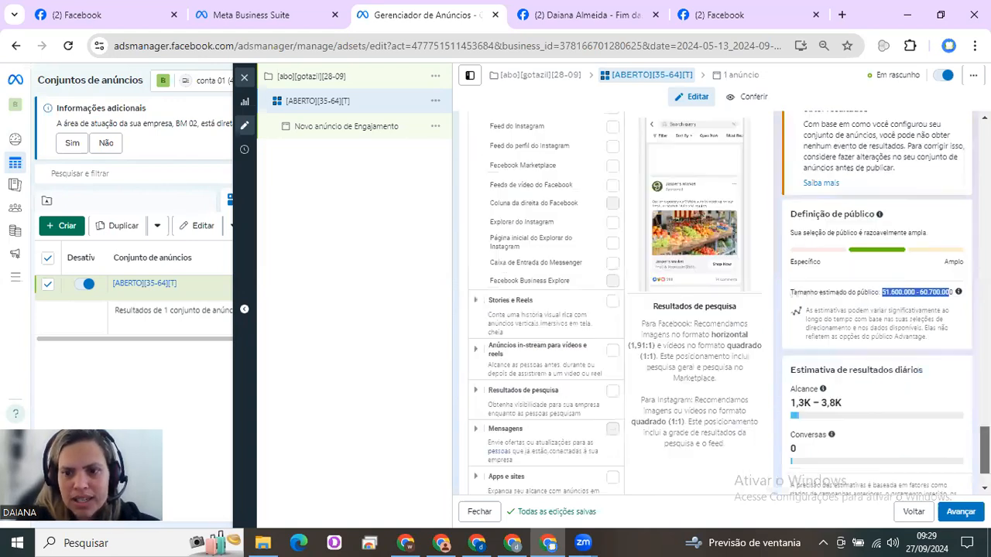
scroll(890, 402, down, 1)
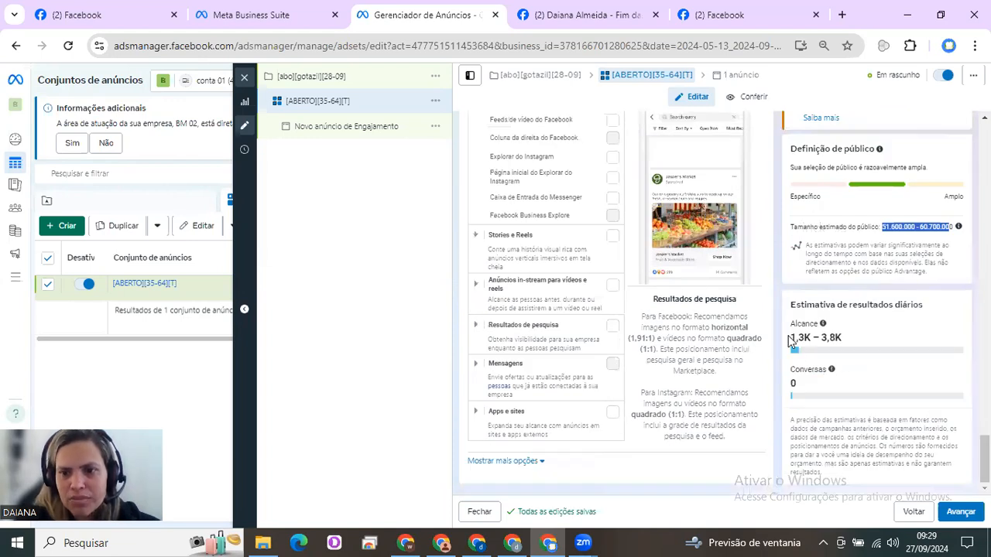
triple_click(825, 338)
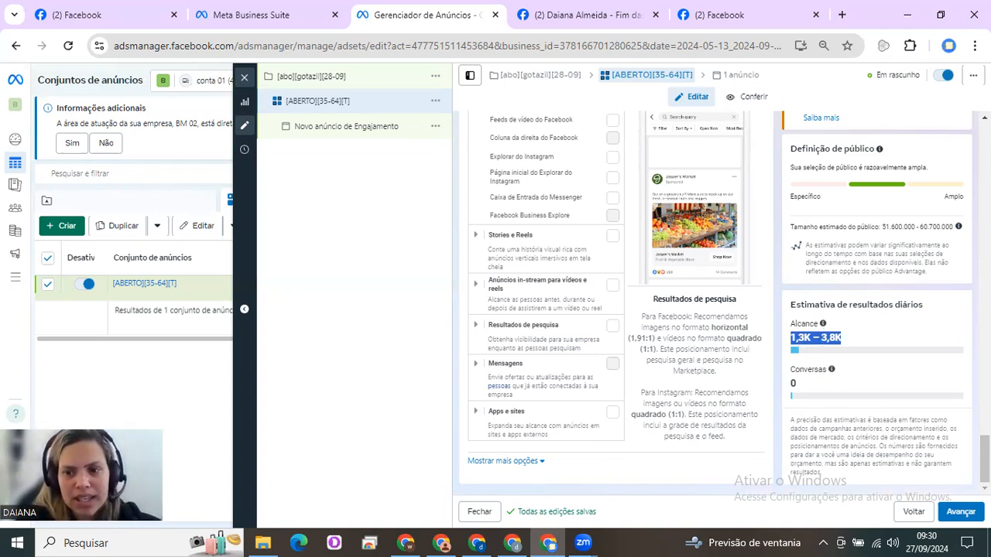
scroll(612, 302, up, 5)
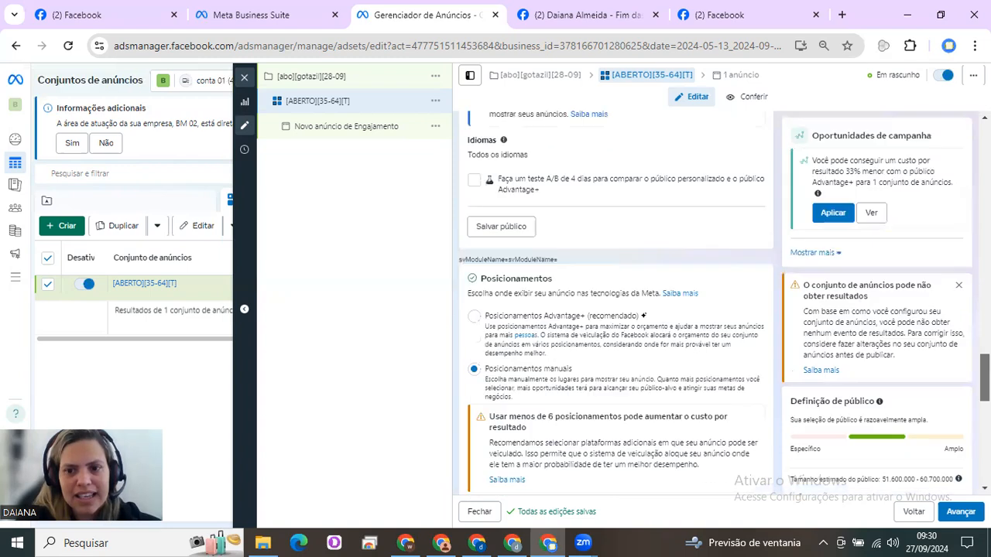
scroll(612, 302, up, 2)
scroll(612, 302, up, 1)
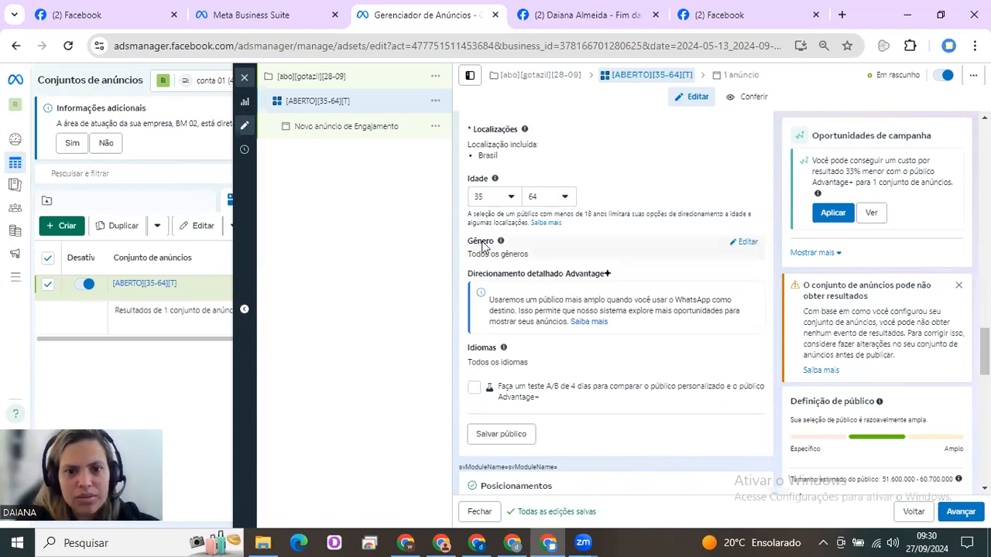
Open the ad "Novo anúncio de Engajamento" for editing and go to its creative's media options
click(346, 132)
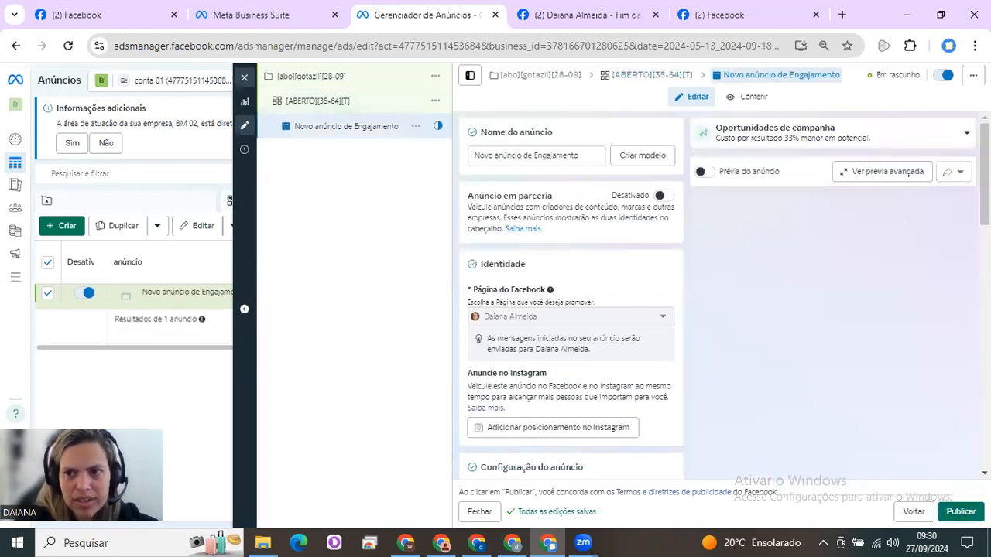
scroll(570, 295, down, 3)
scroll(571, 294, down, 2)
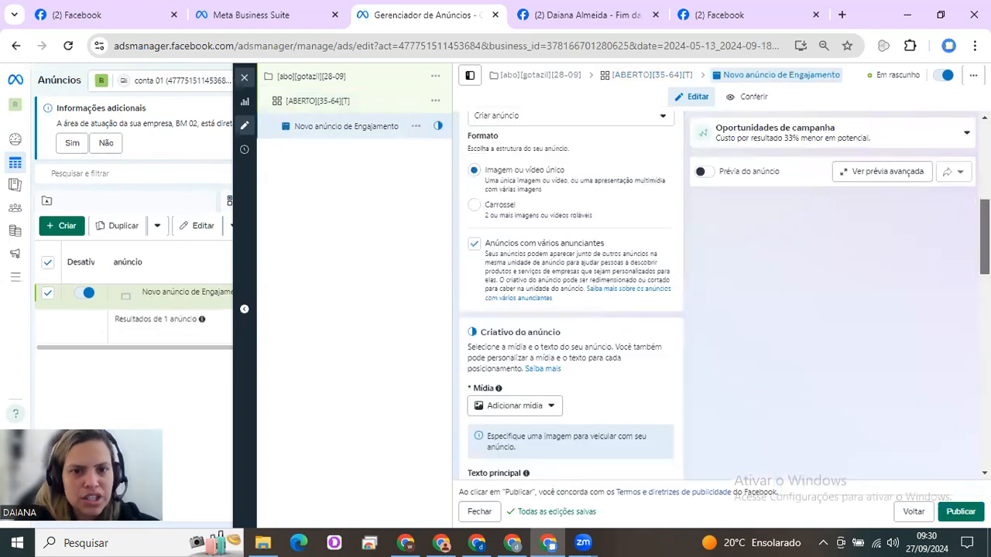
scroll(571, 294, down, 3)
scroll(824, 256, down, 1)
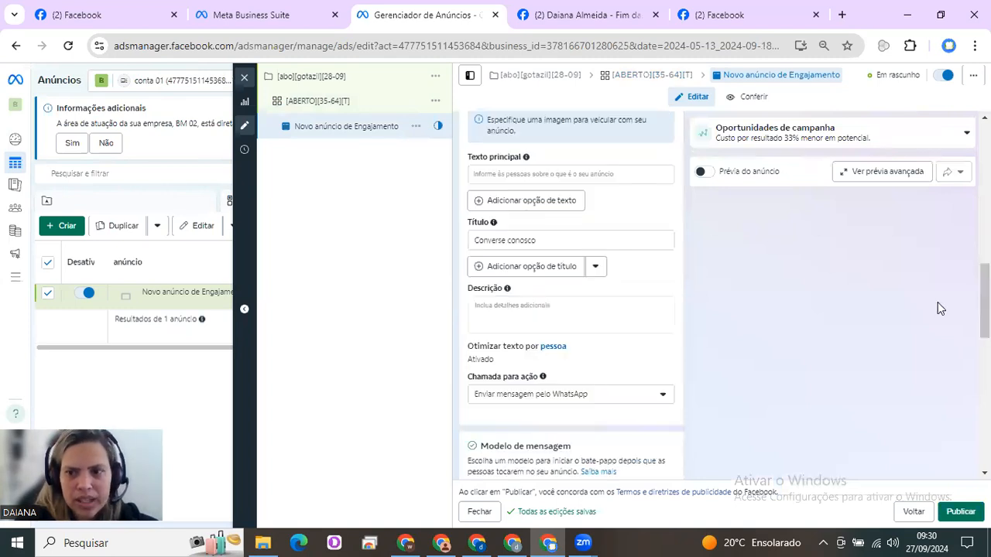
scroll(571, 295, up, 1)
scroll(611, 206, up, 1)
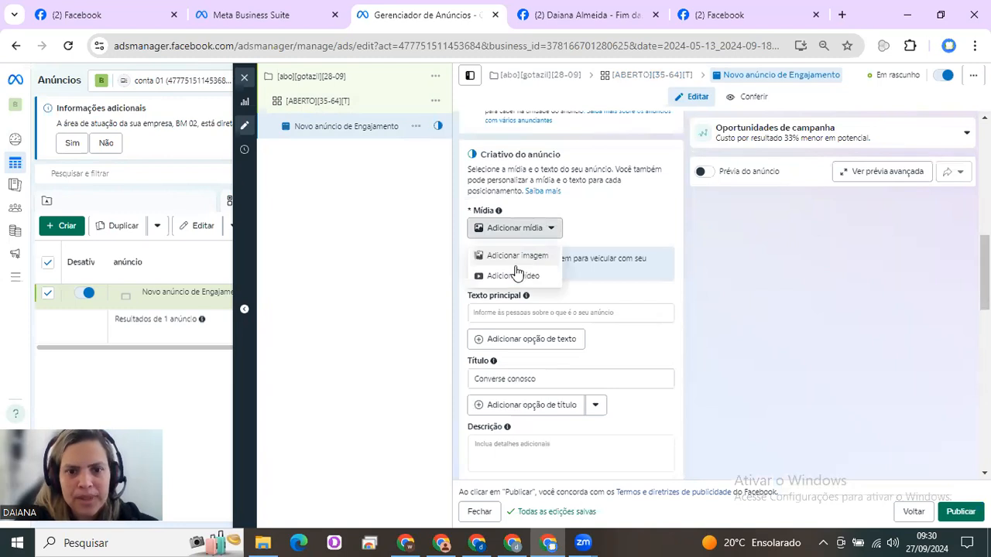
Add the 1080 × 1080 account image "untitled" as the ad's media, accepting the suggested Feeds crop and default optimizations
click(512, 279)
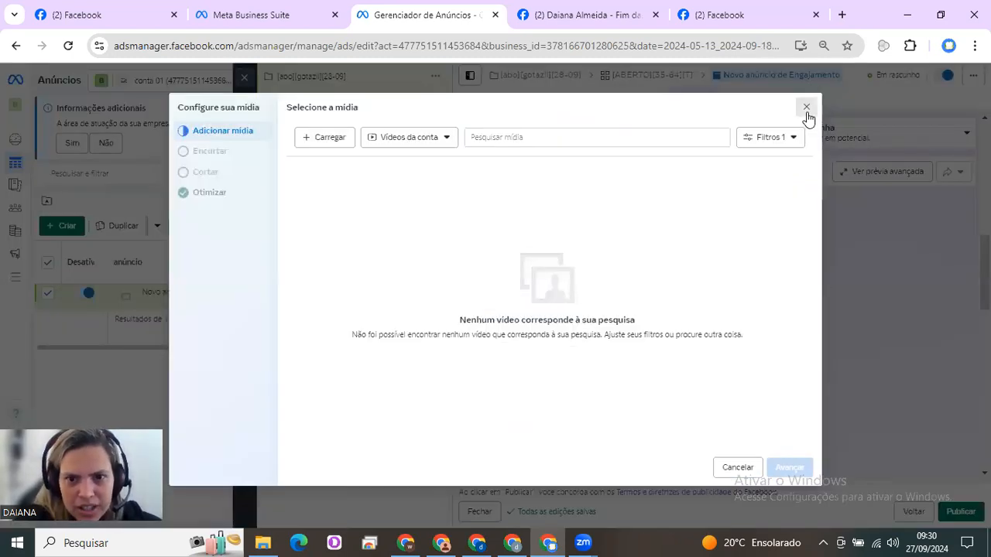
key(Escape)
click(549, 230)
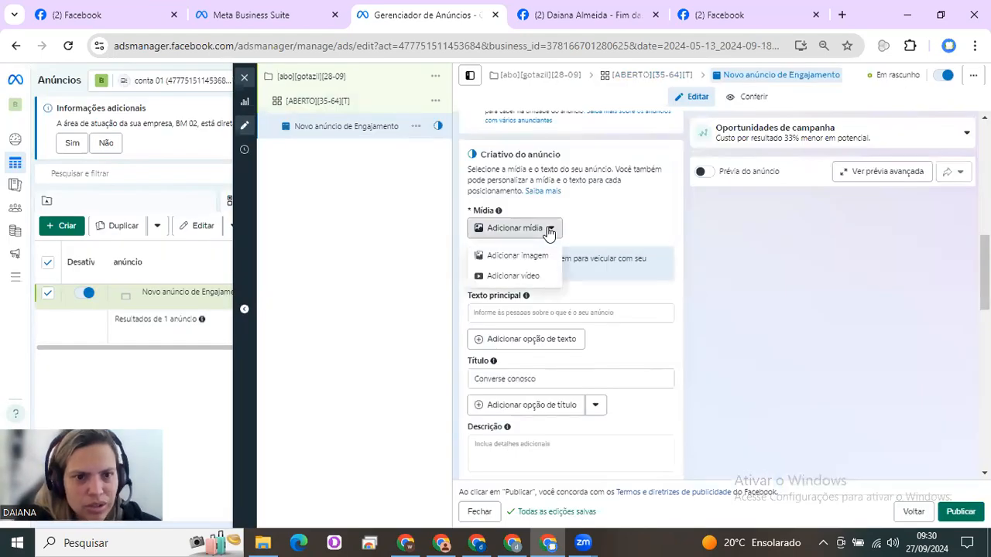
click(531, 257)
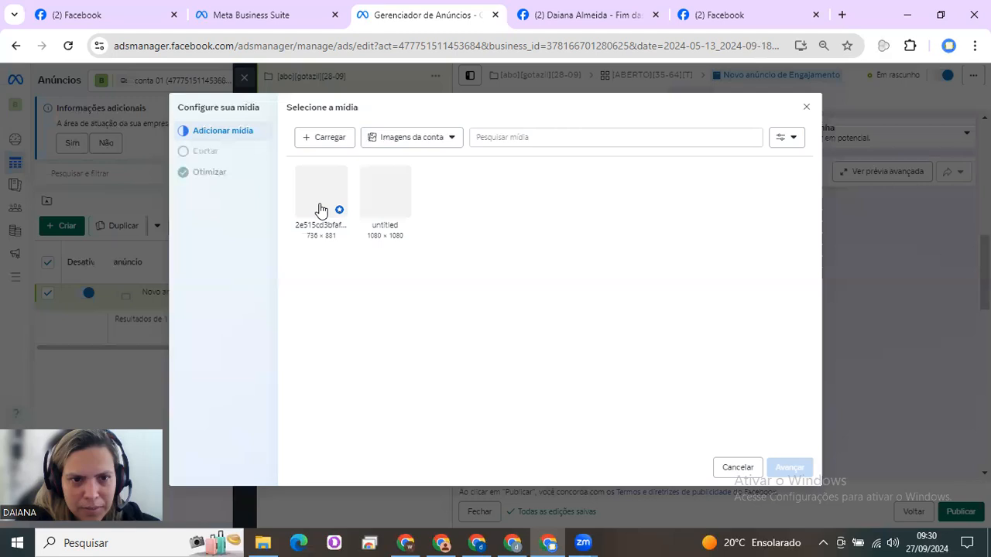
click(387, 202)
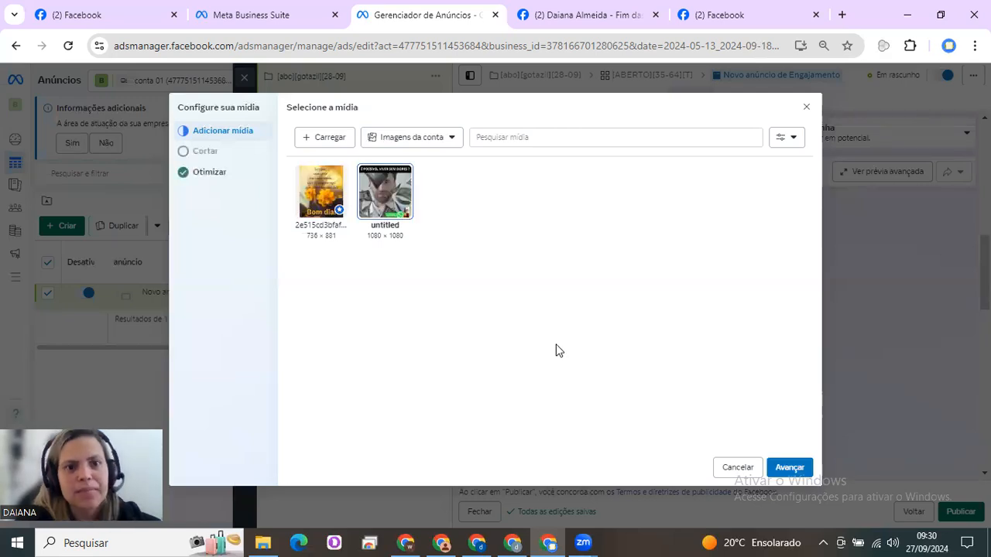
click(790, 468)
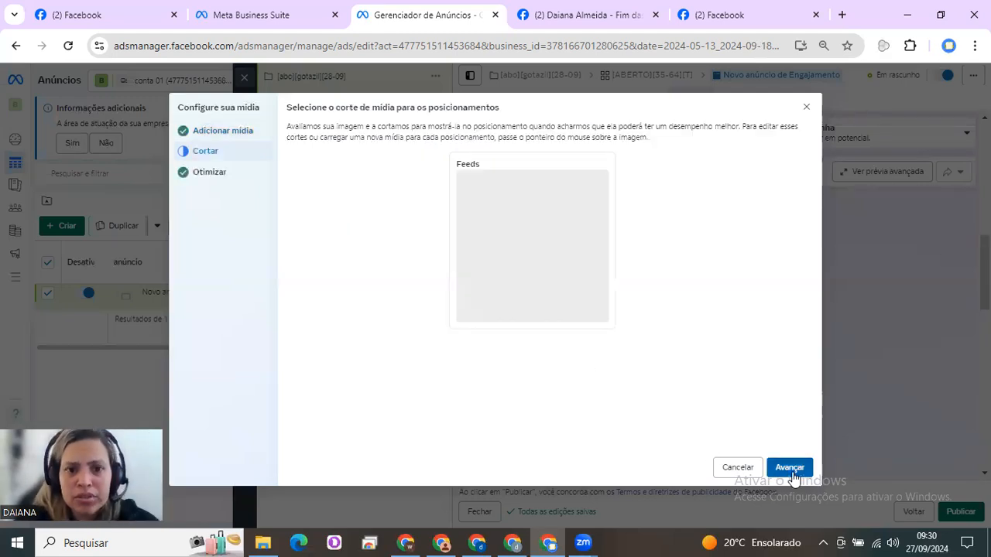
click(792, 472)
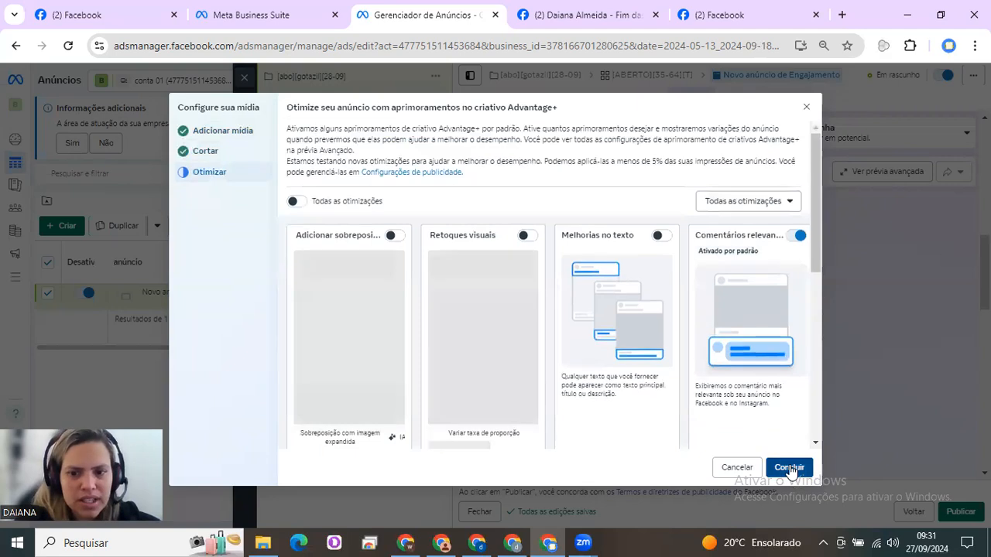
click(789, 469)
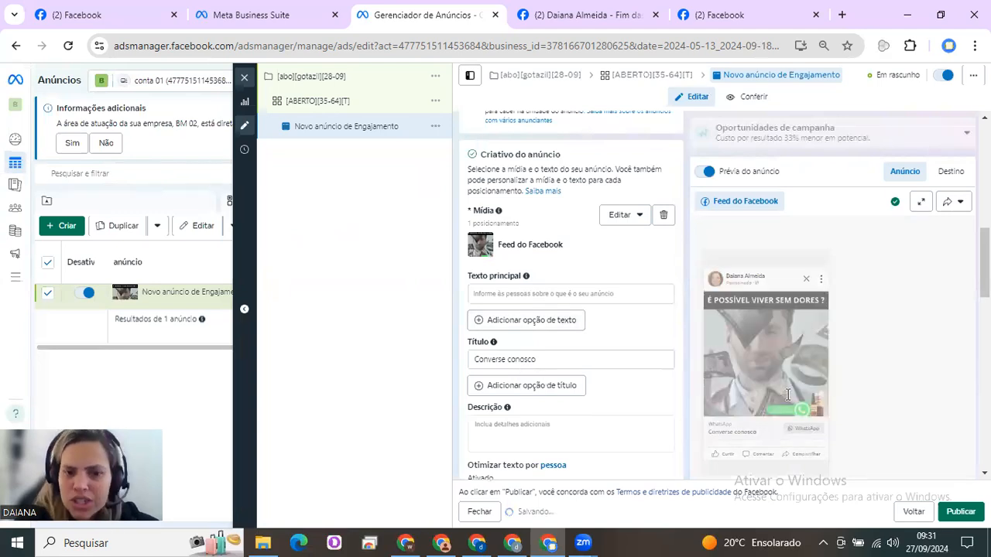
Review the ad's call to action, Advantage+ creative, message template and tracking settings
scroll(570, 310, down, 4)
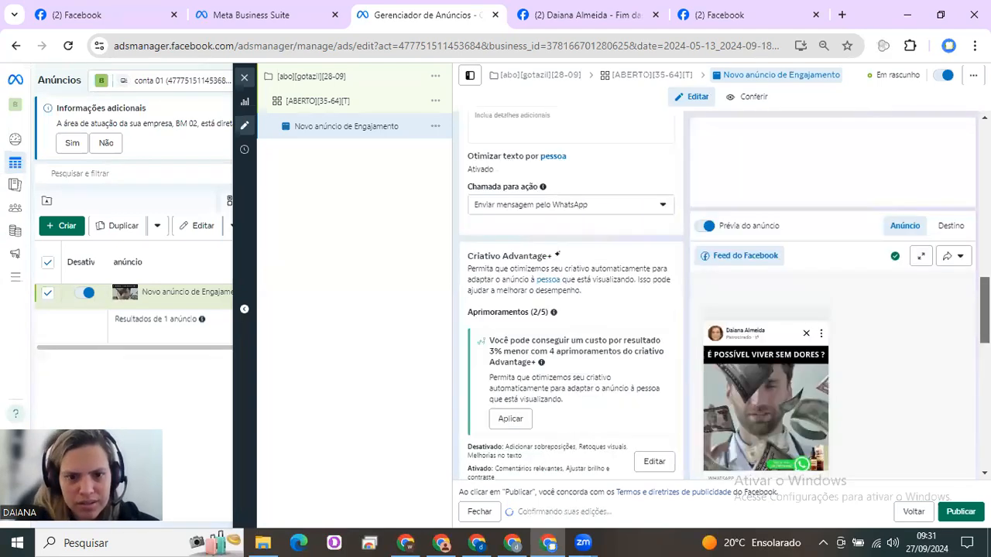
scroll(571, 310, down, 5)
scroll(571, 310, down, 4)
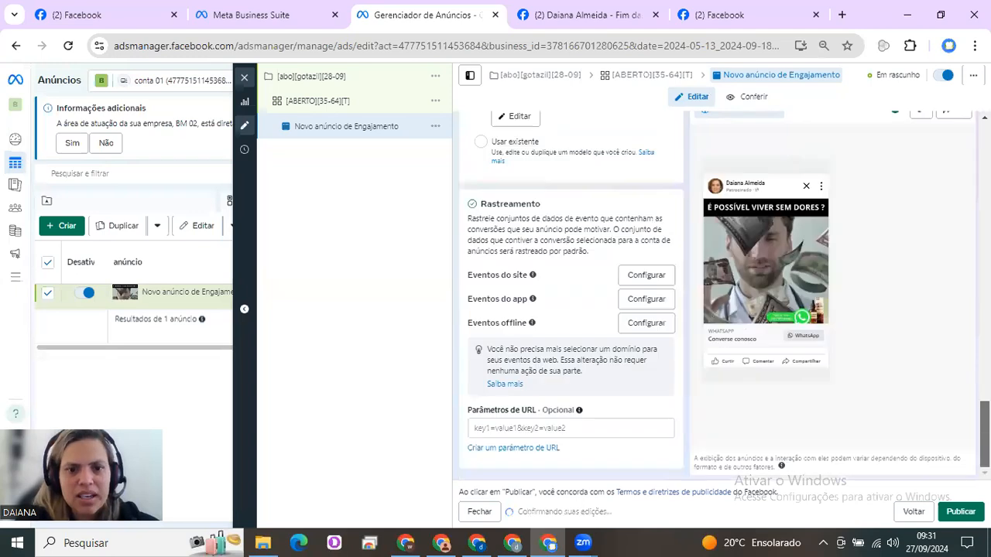
drag(986, 434, 986, 183)
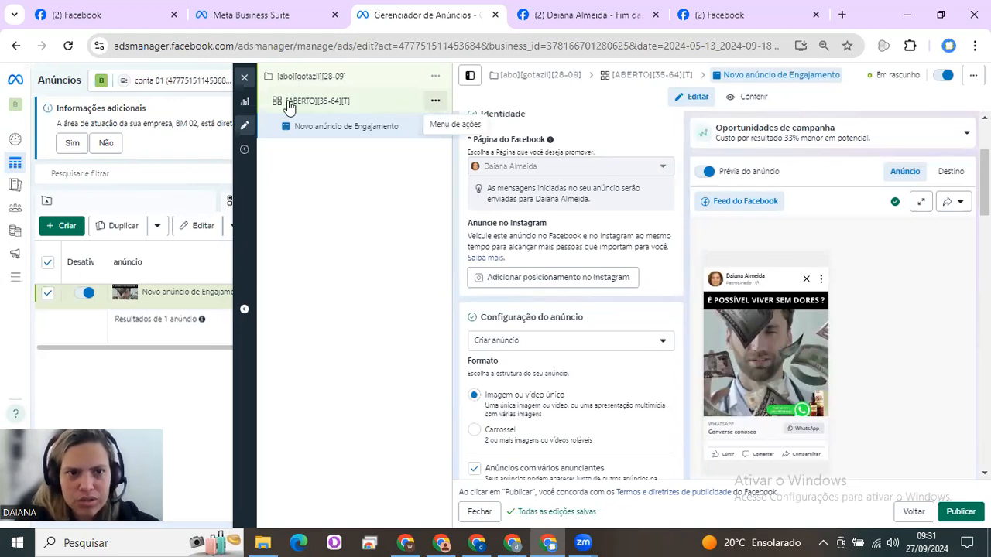
click(438, 103)
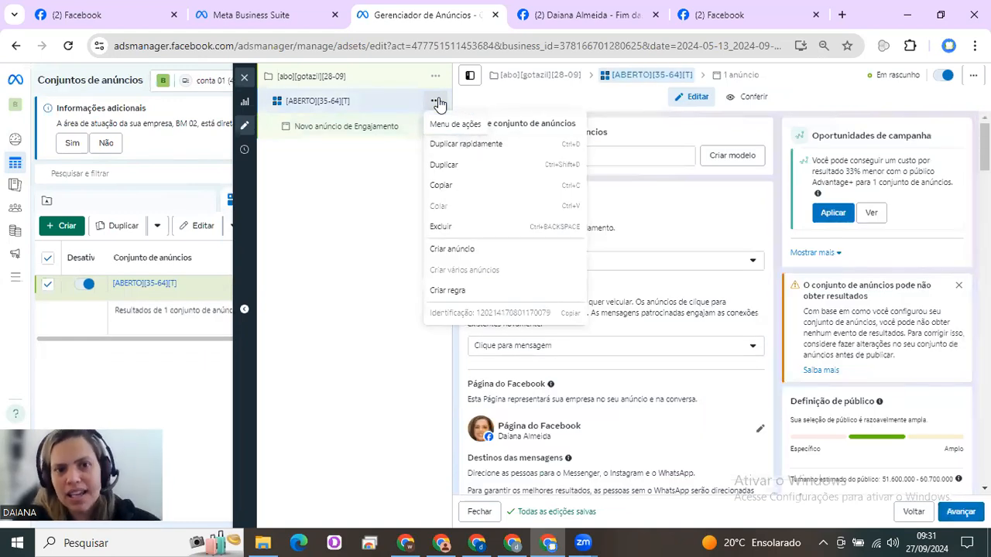
click(452, 169)
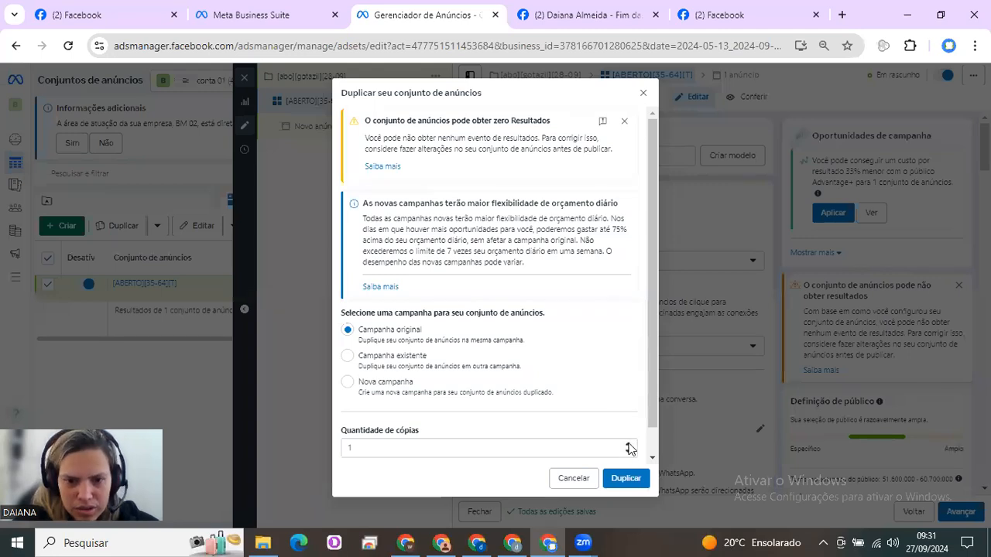
scroll(628, 449, up, 1)
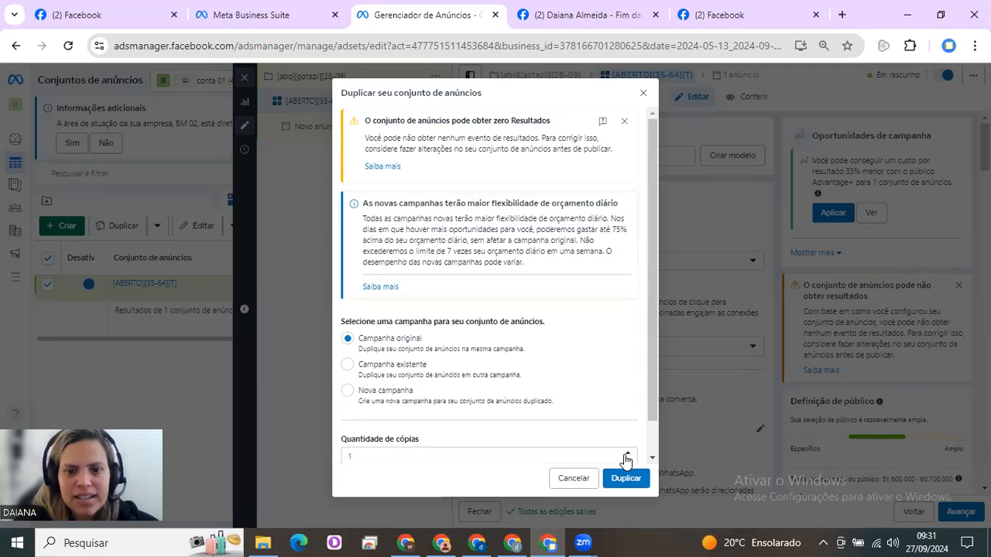
click(627, 454)
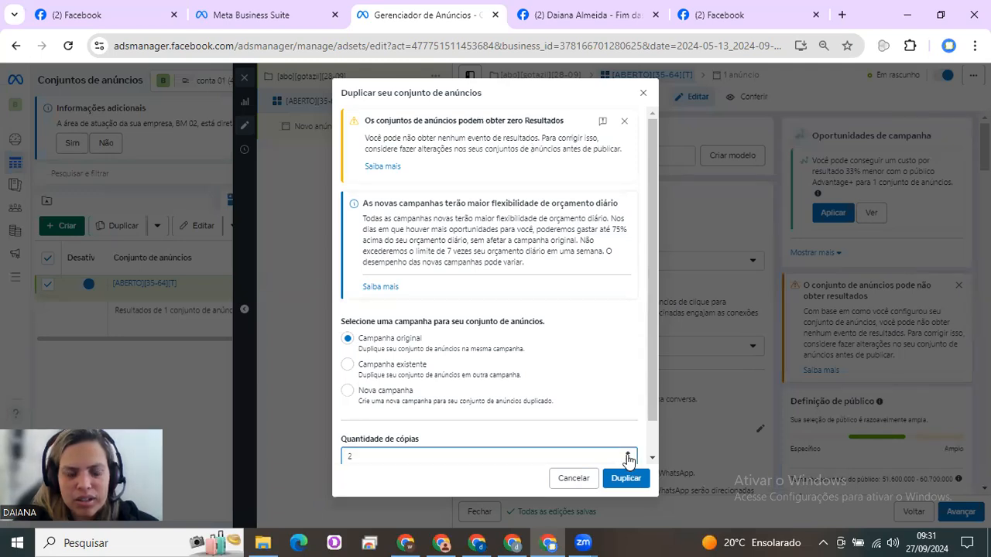
click(628, 484)
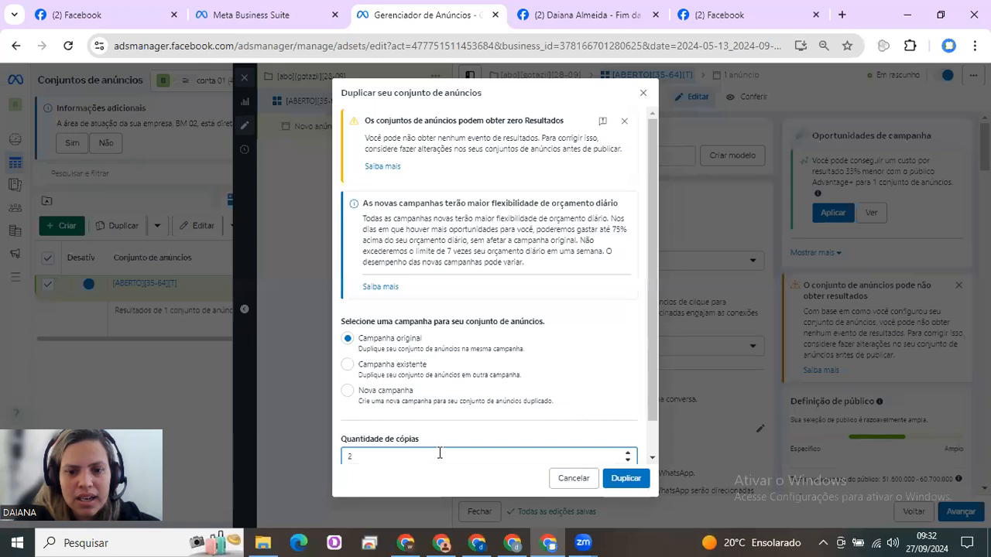
click(243, 76)
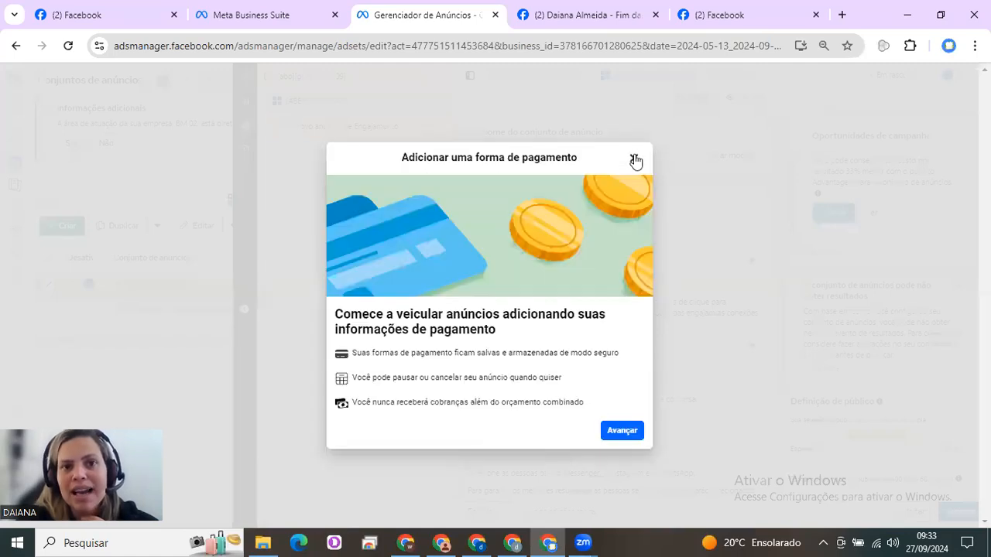
click(635, 159)
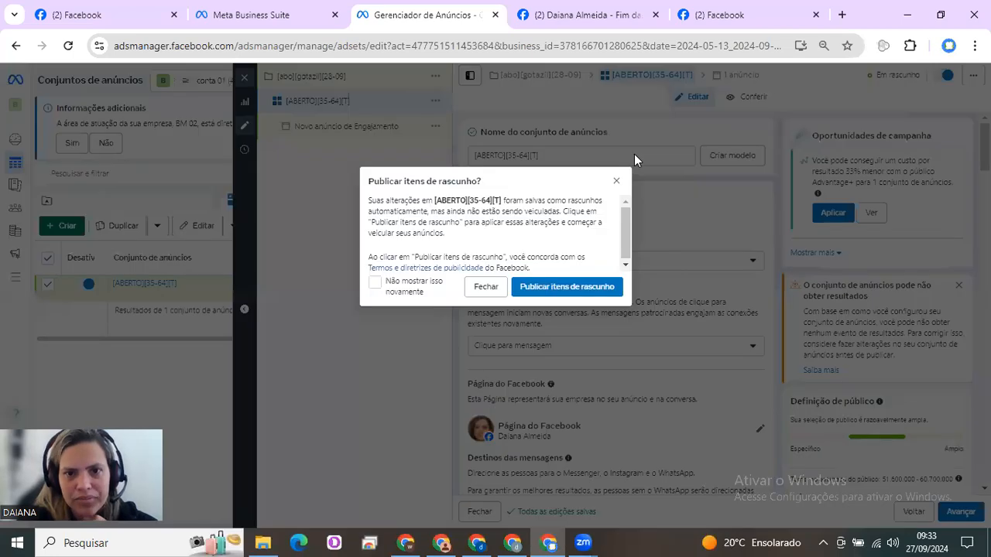
click(617, 184)
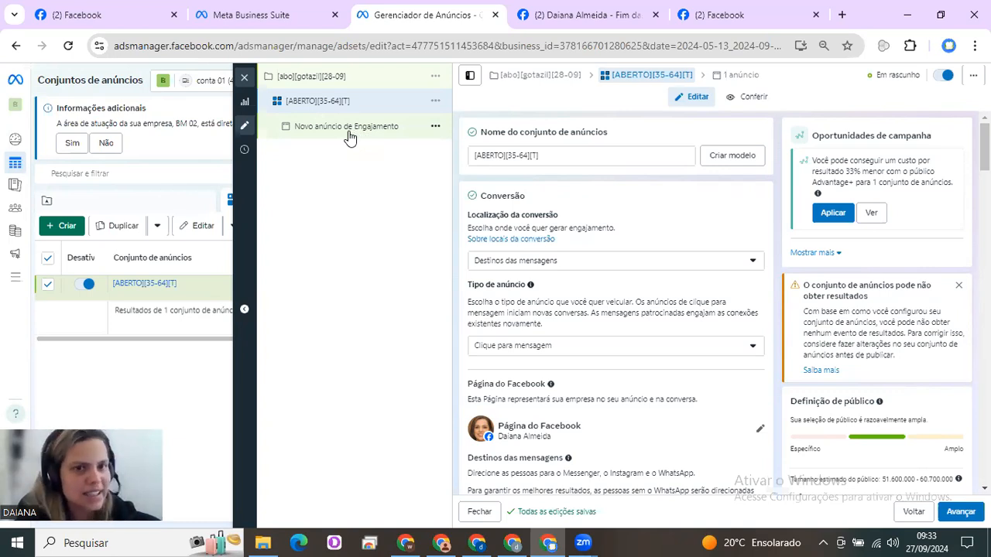
Close the editor of "Novo anúncio de Engajamento" without publishing the draft, and check the ad's preview and its sharing options
click(350, 135)
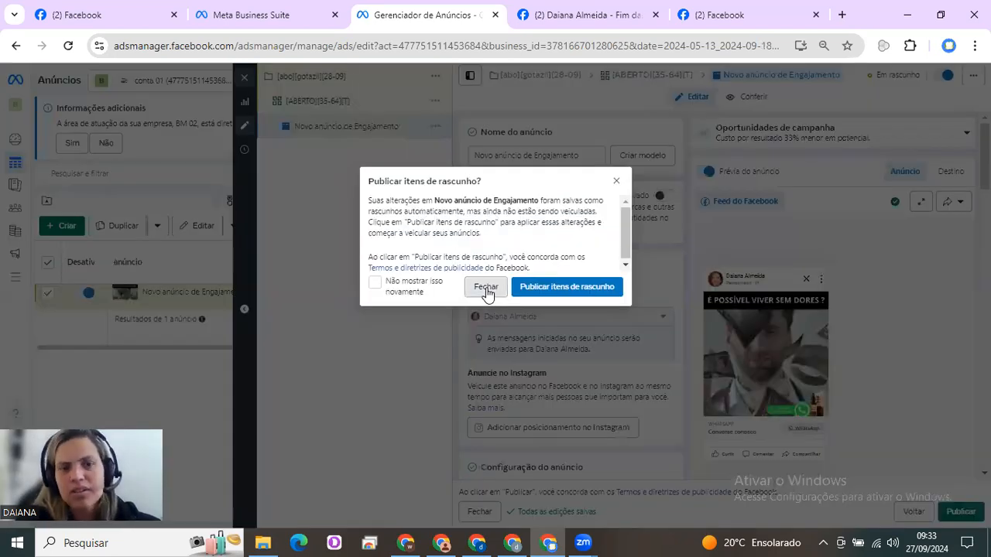
click(487, 287)
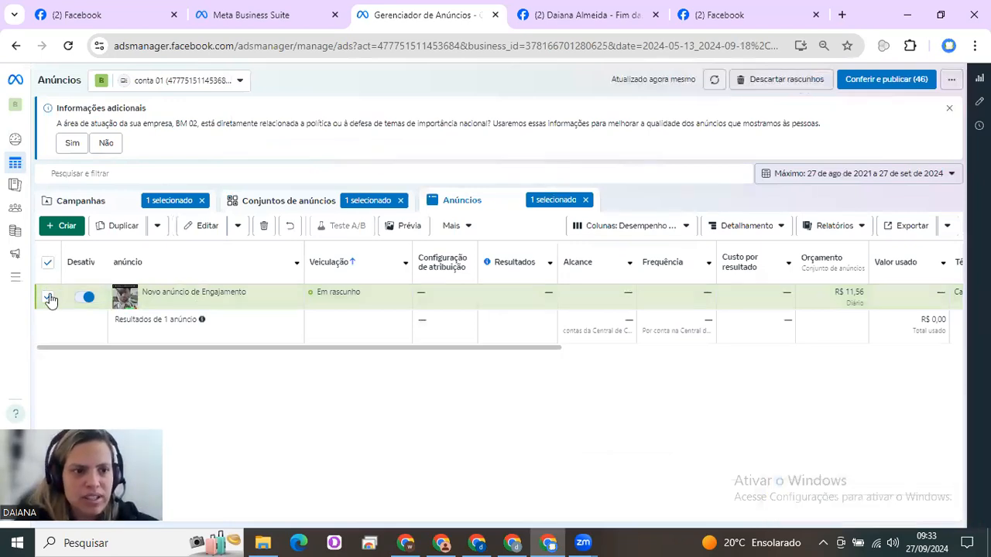
click(410, 229)
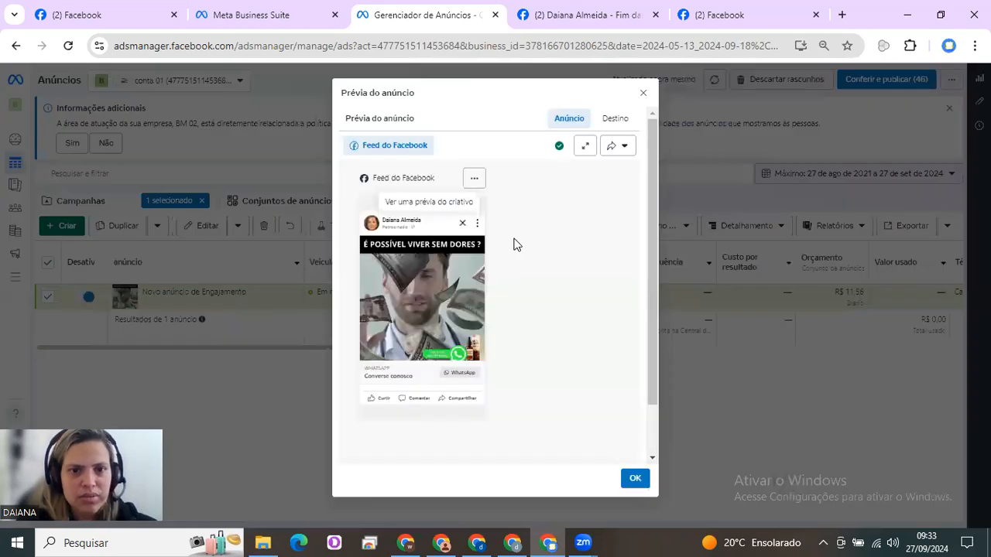
click(624, 147)
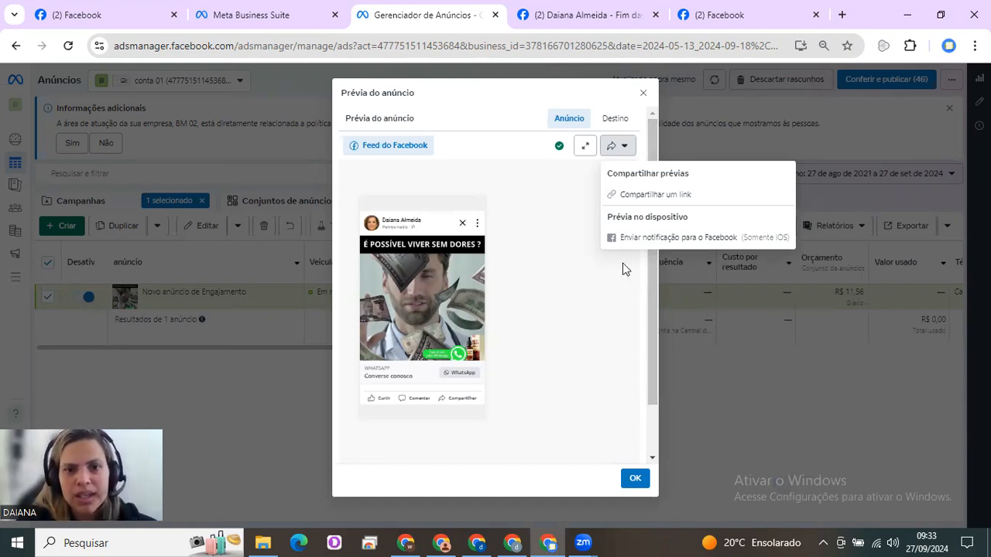
key(Escape)
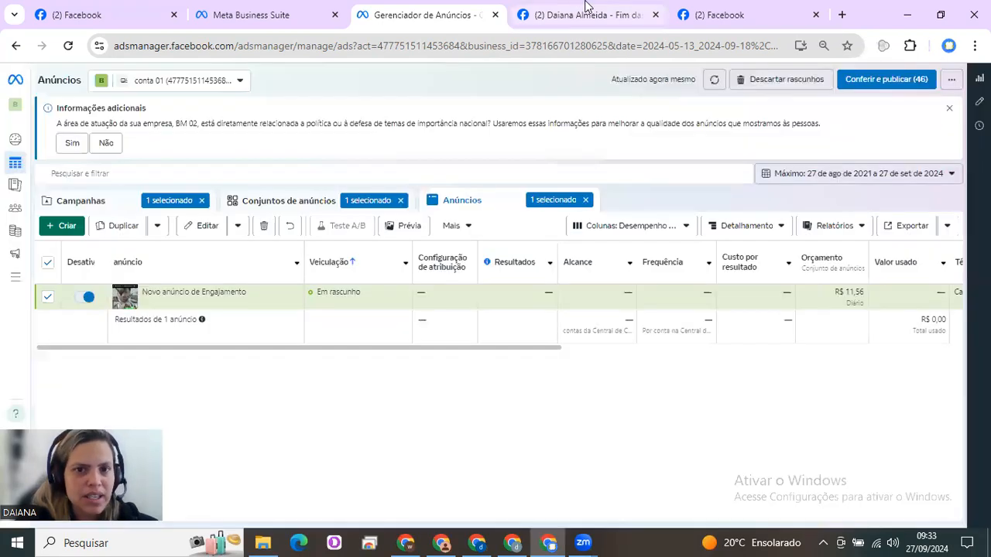
Copy the post ID, the story_fbid value, from the web address of the "Fim das dores crônicas" Facebook post
click(586, 8)
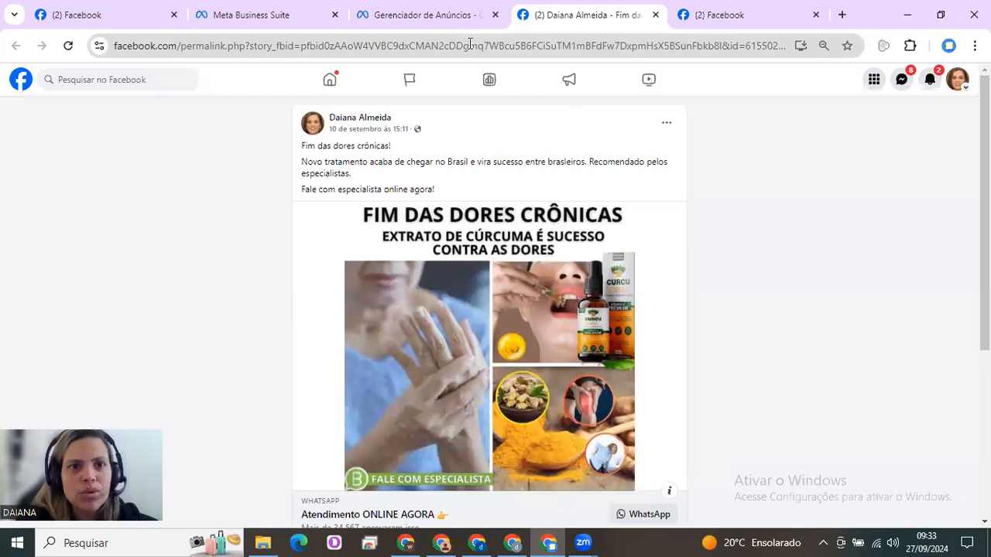
click(376, 48)
click(376, 48)
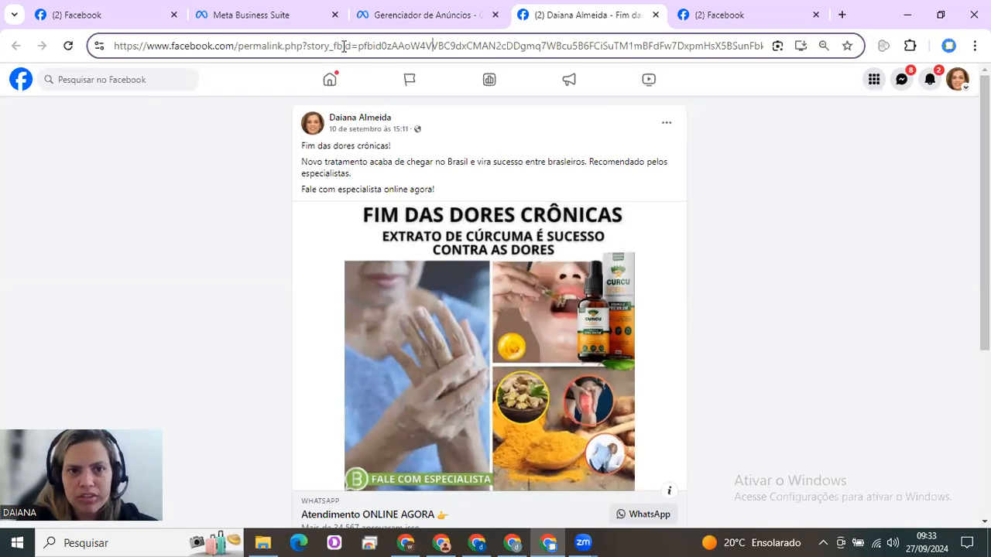
drag(413, 48, 686, 48)
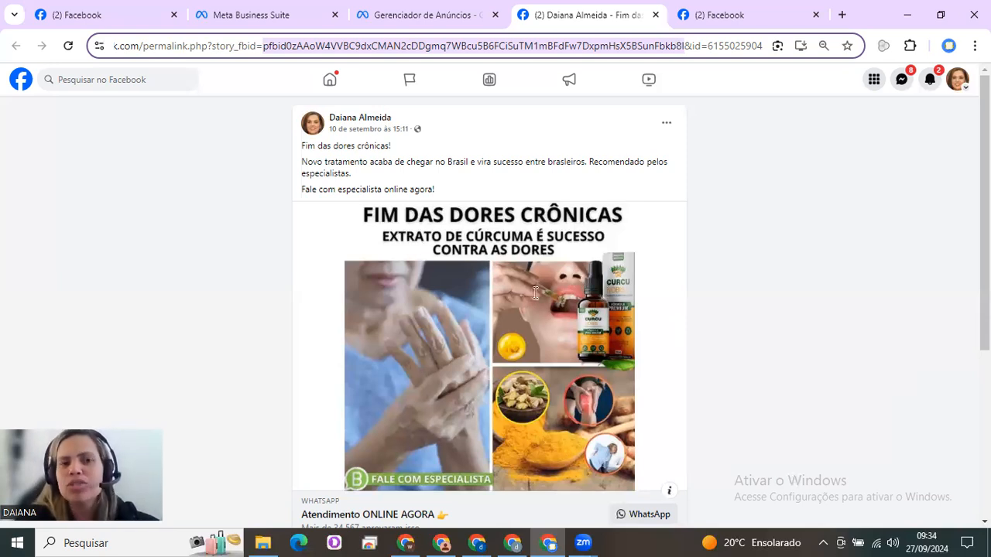
Back in Ads Manager, set the draft ad to "Usar publicação existente" and submit the copied post ID as its creative
key(ctrl+shift+Tab)
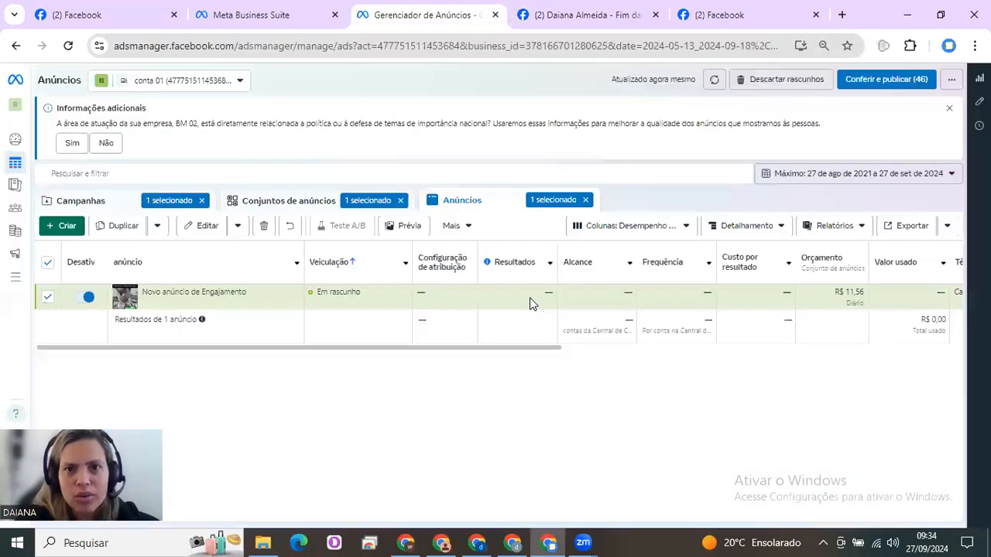
mouse_move(530, 298)
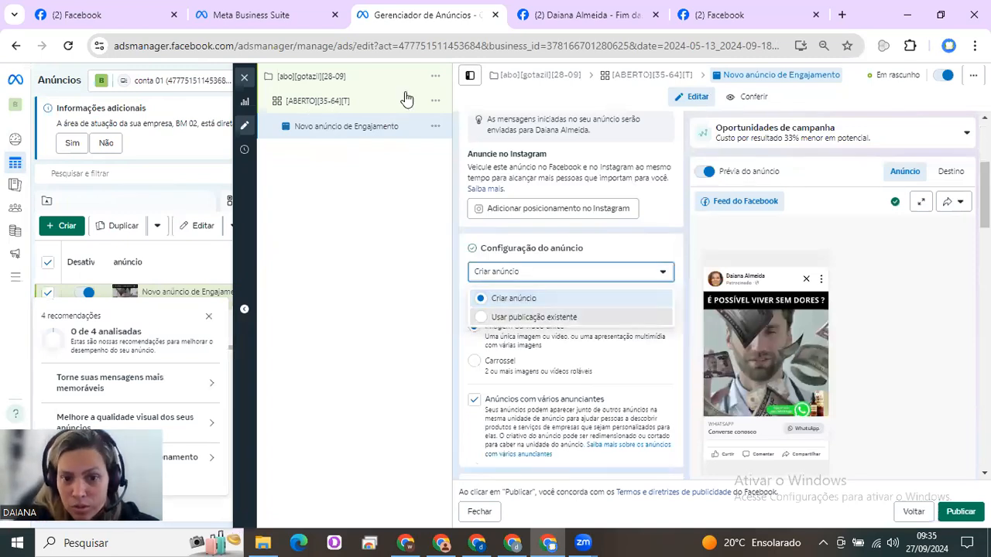
key(Return)
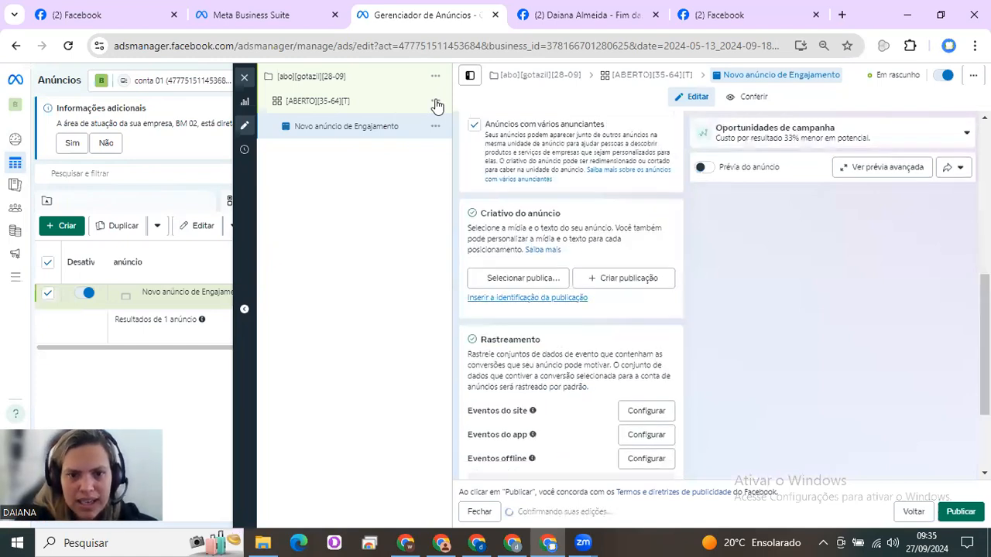
key(Return)
key(ctrl+v)
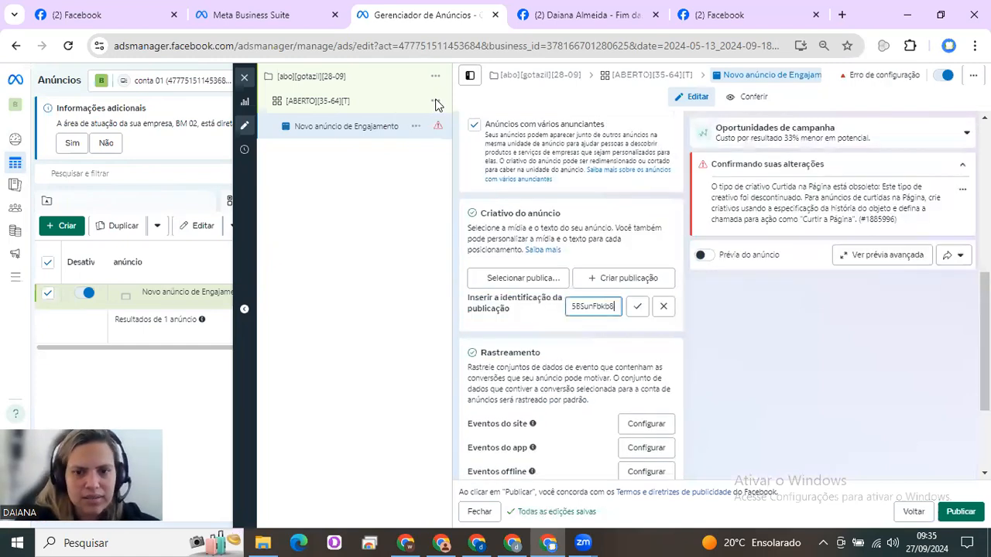
key(Tab)
key(Return)
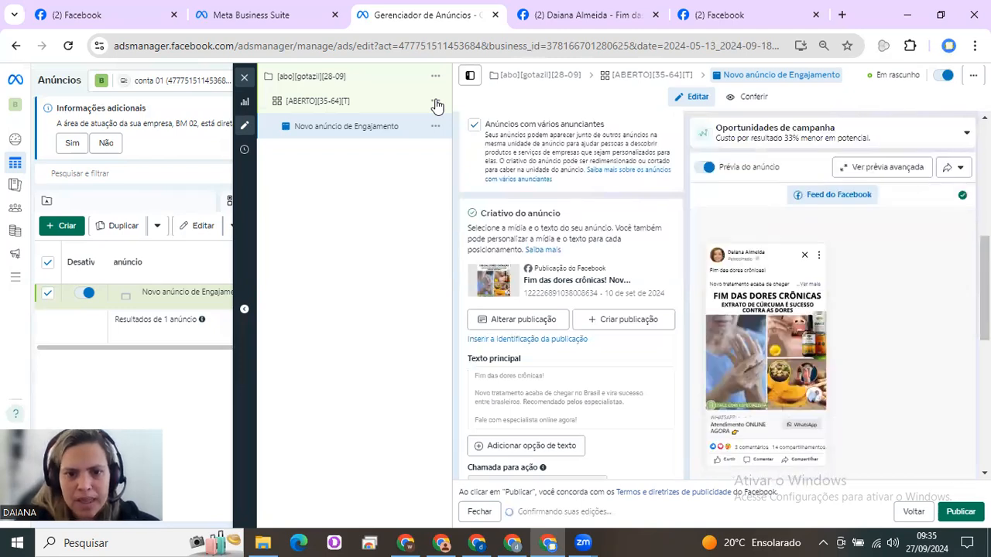
Duplicate the ad set [ABERTO][35-64][T] within its original campaign, making 2 copies
double_click(437, 107)
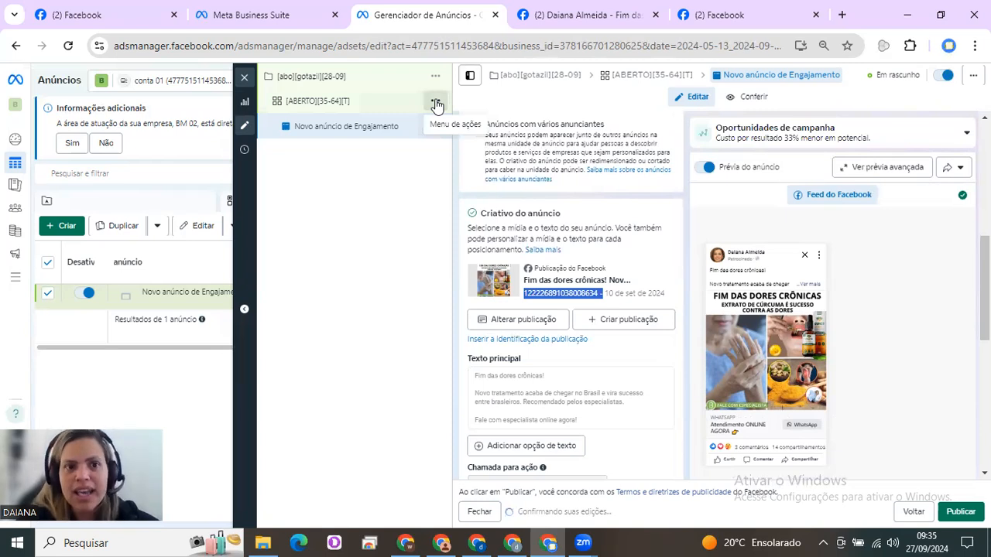
click(436, 101)
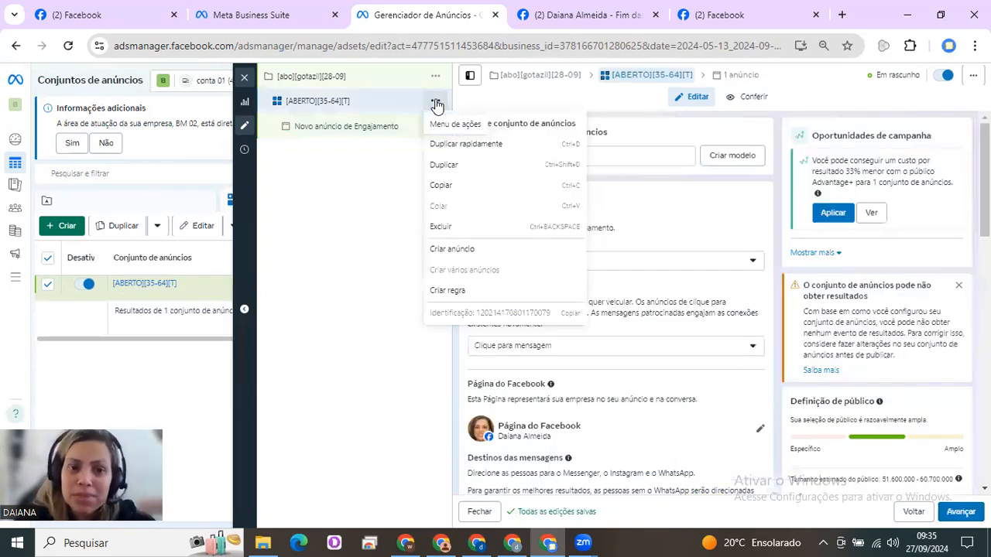
click(461, 162)
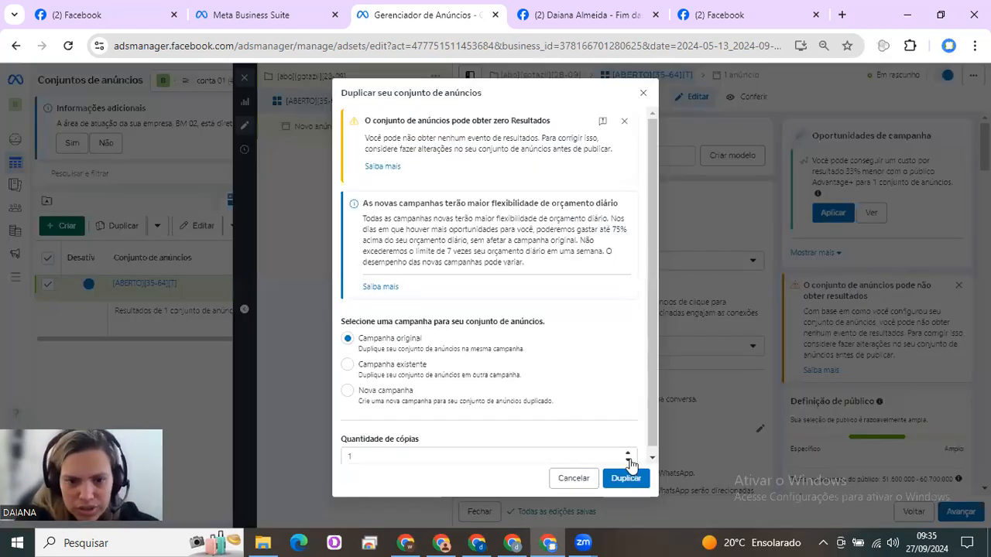
click(628, 454)
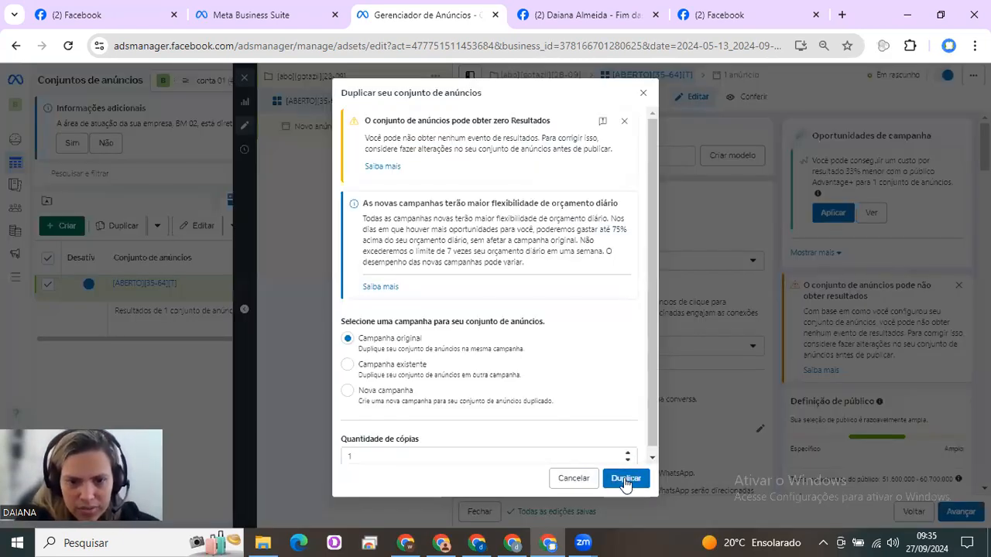
click(625, 478)
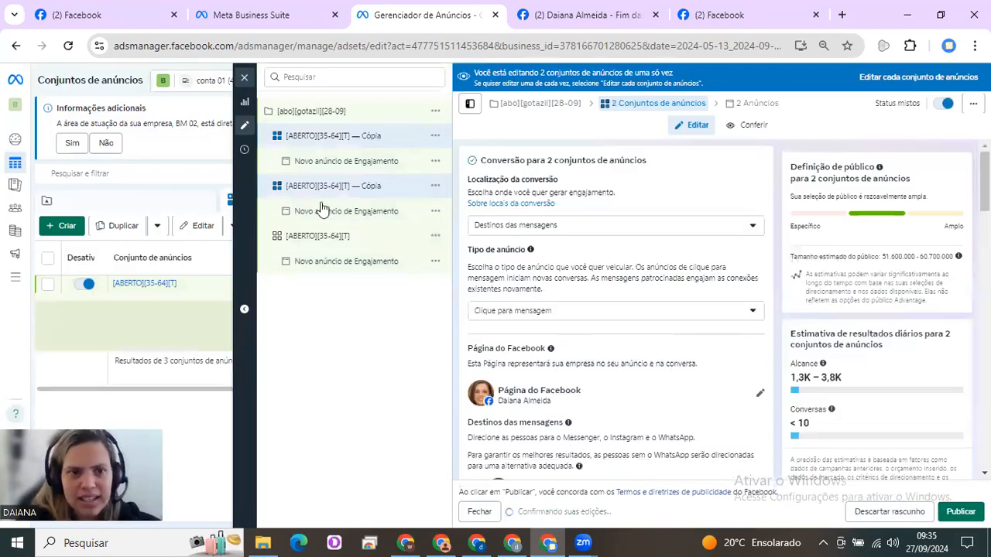
Look over the published "Fim das dores crônicas" Facebook post with its reactions, comments and shares, and return to the duplicated ad sets
click(601, 11)
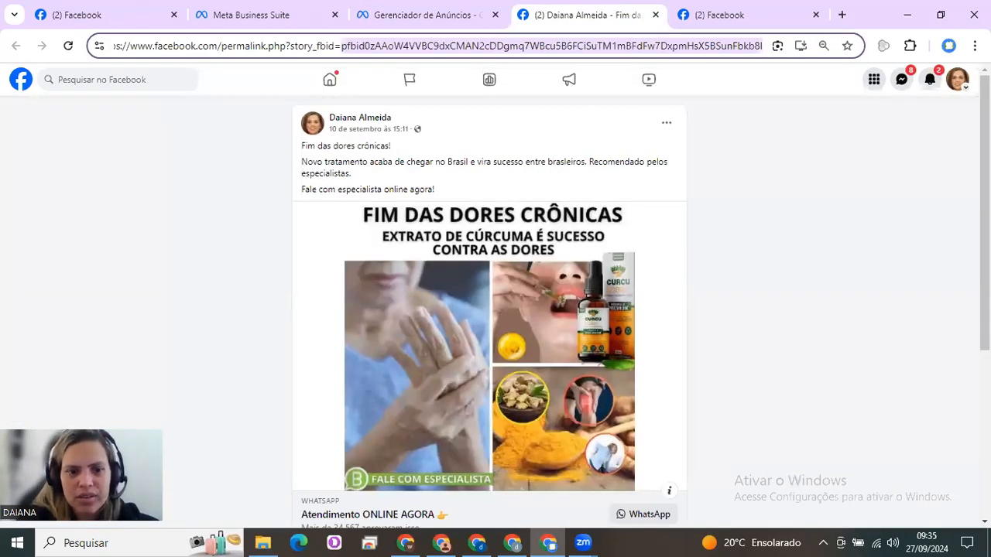
scroll(496, 391, down, 2)
scroll(379, 465, down, 1)
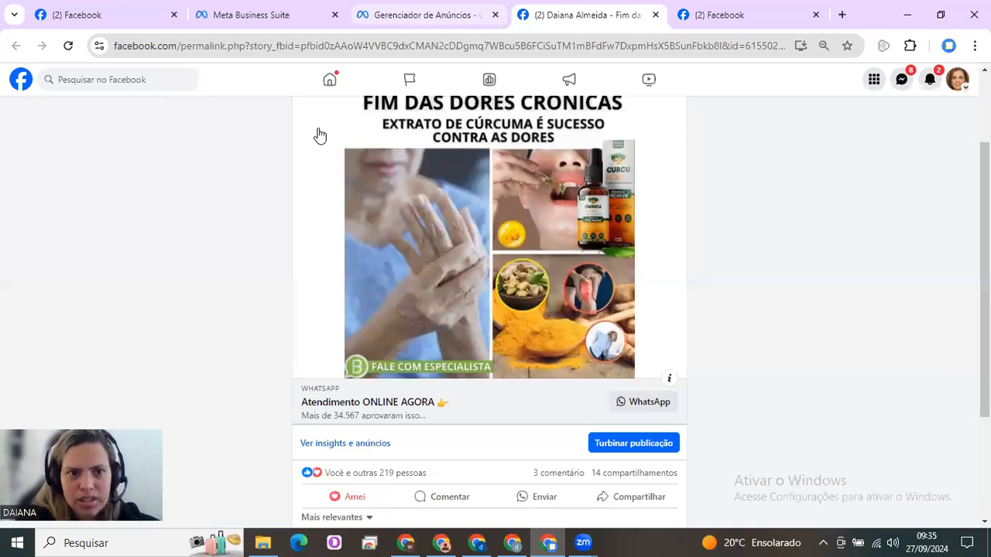
key(ctrl+shift+Tab)
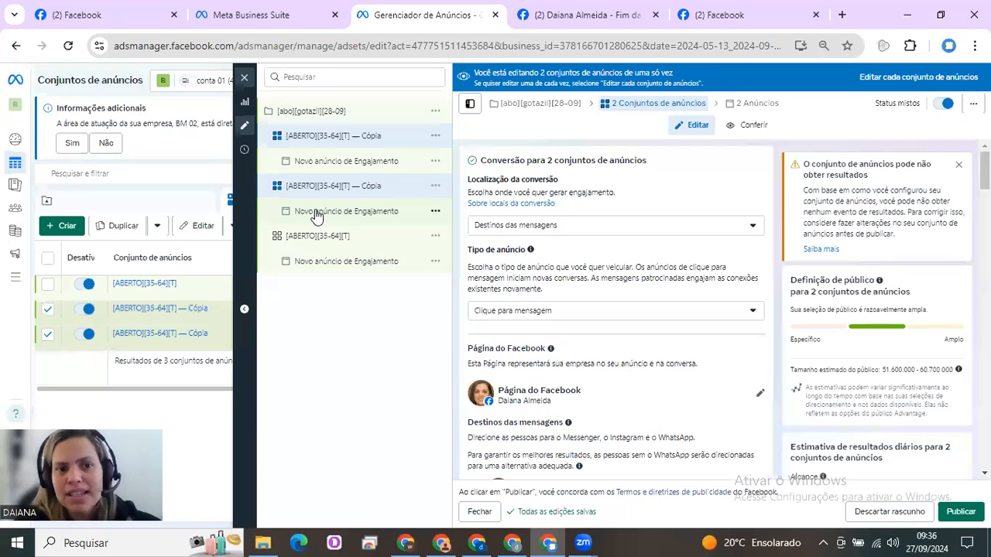
Review the original ad and a duplicated ad set's WhatsApp destination and performance goal, and close the editor without publishing the drafts
click(351, 264)
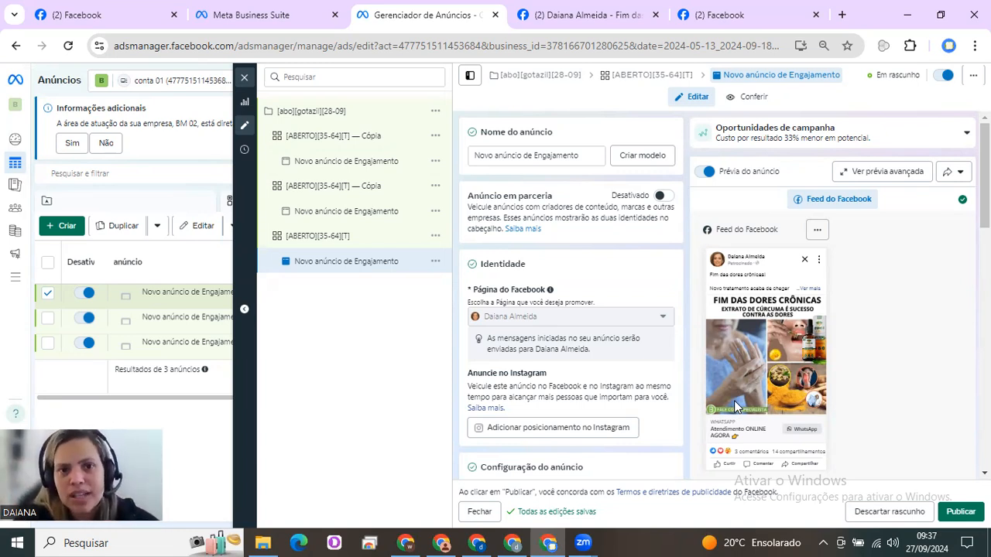
click(359, 193)
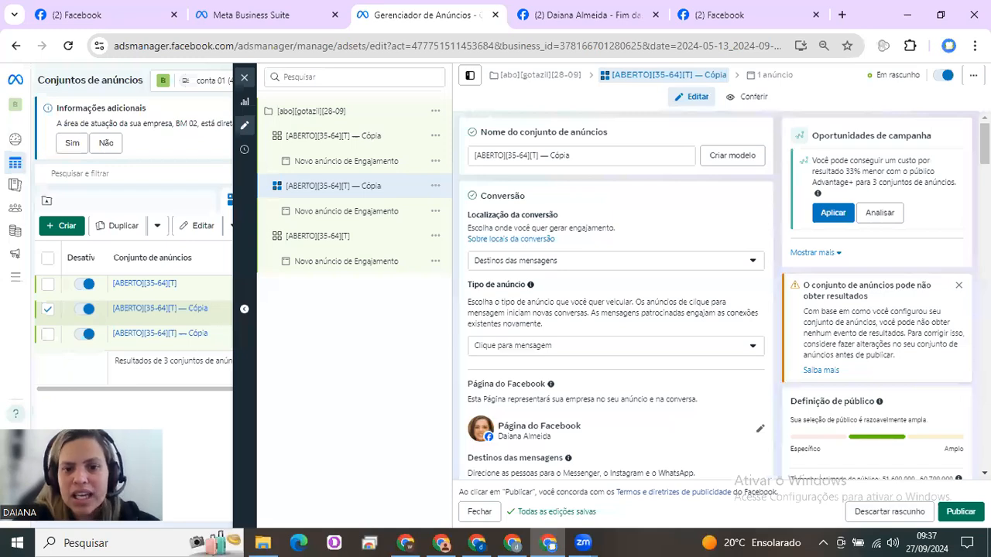
scroll(615, 294, down, 2)
scroll(615, 309, down, 3)
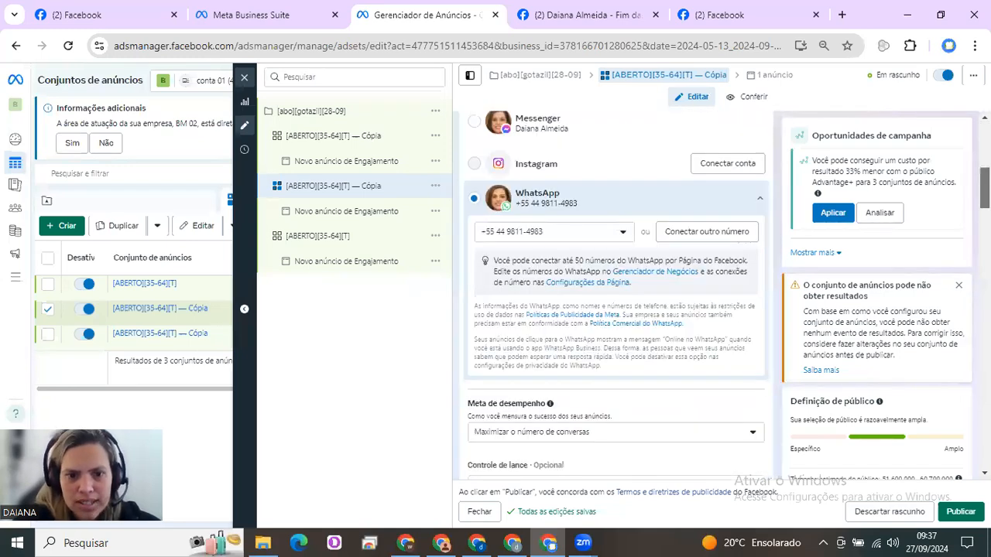
scroll(530, 289, down, 2)
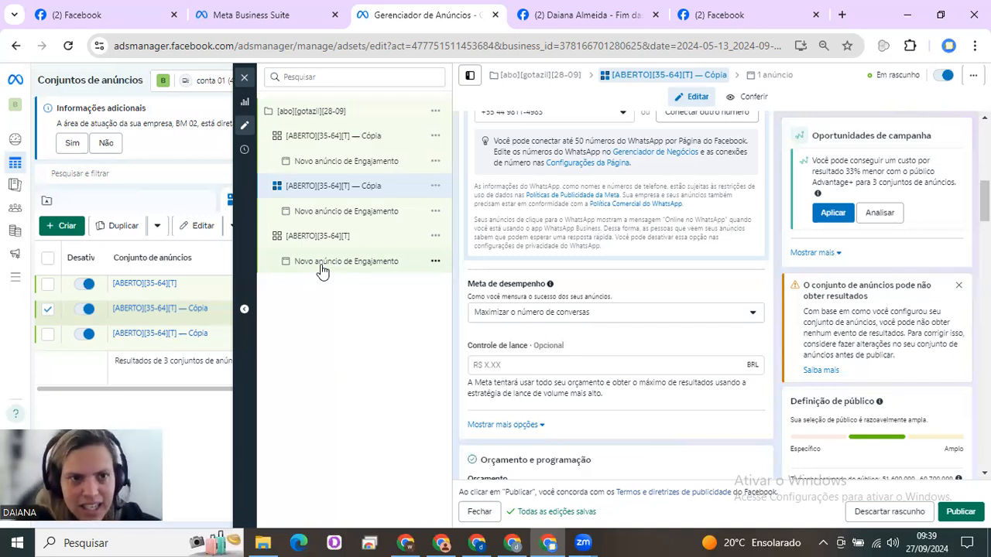
click(246, 78)
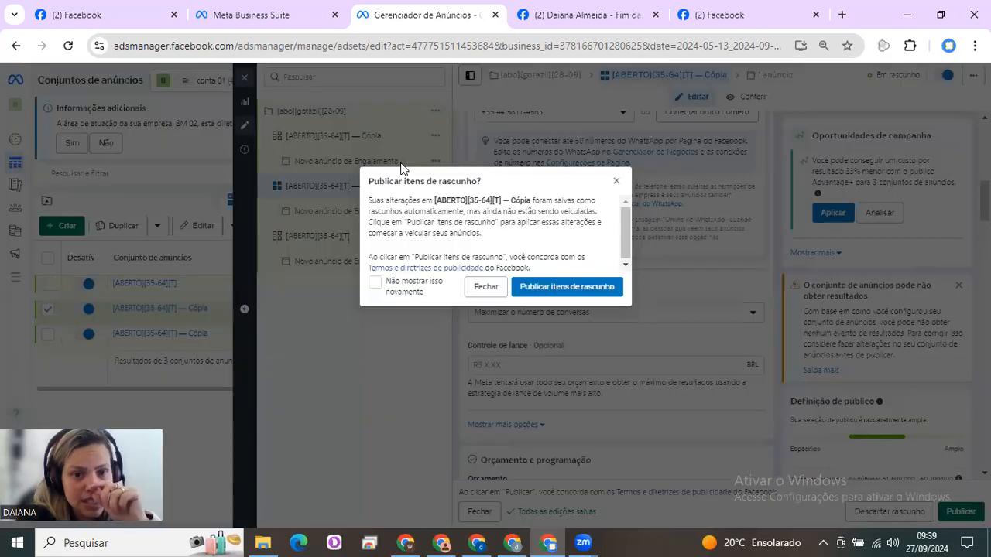
click(485, 287)
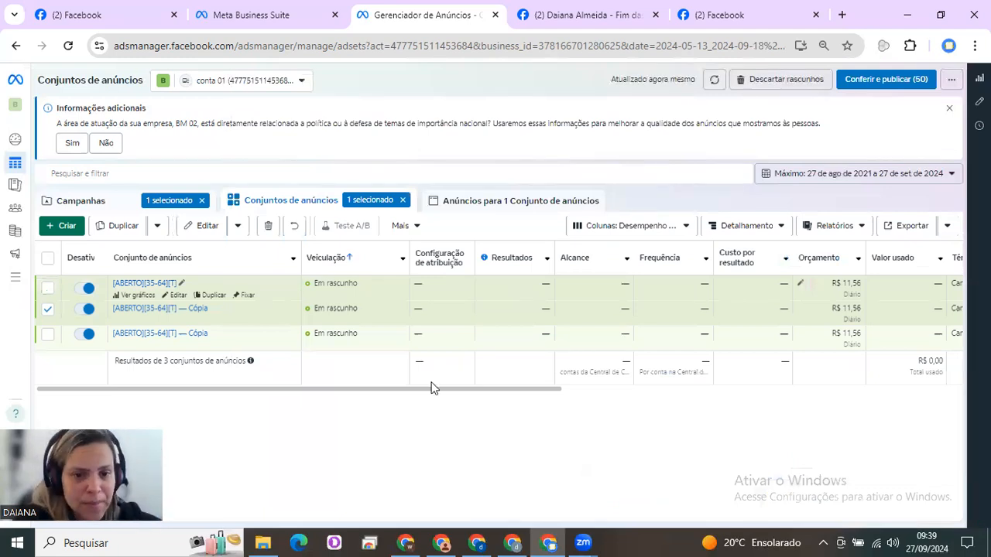
Open the column customization for the ad sets table and look through the list of selected columns
drag(469, 390, 575, 396)
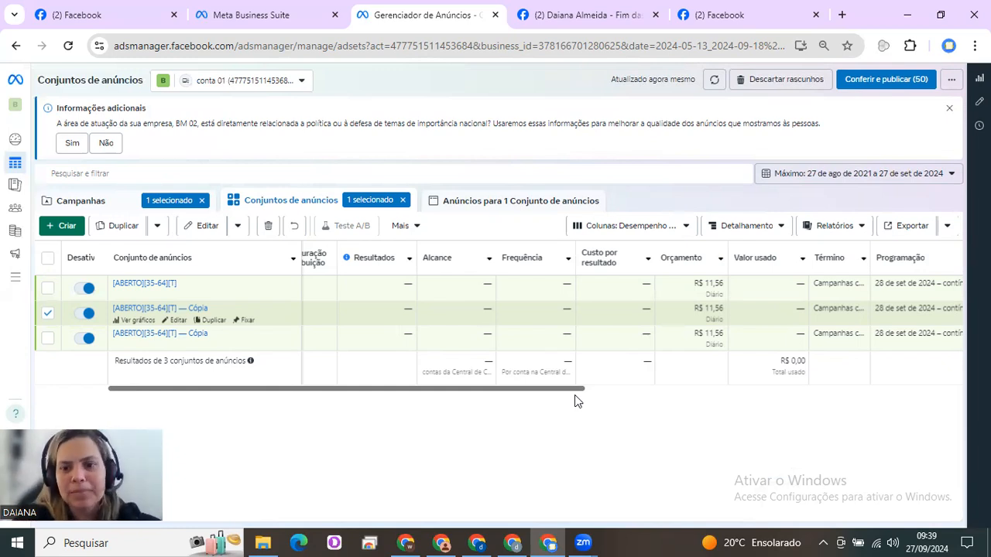
drag(553, 395, 612, 394)
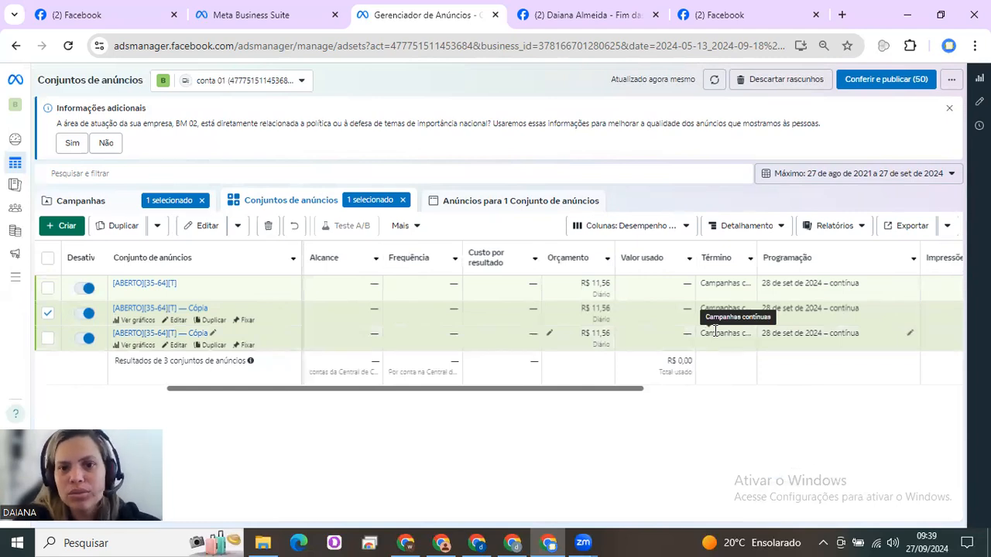
click(650, 226)
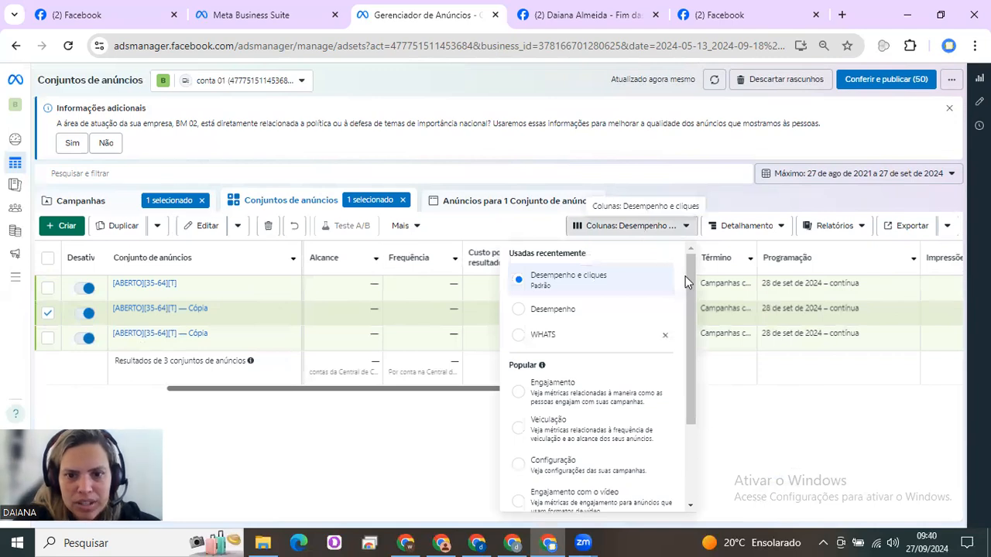
drag(689, 293, 701, 460)
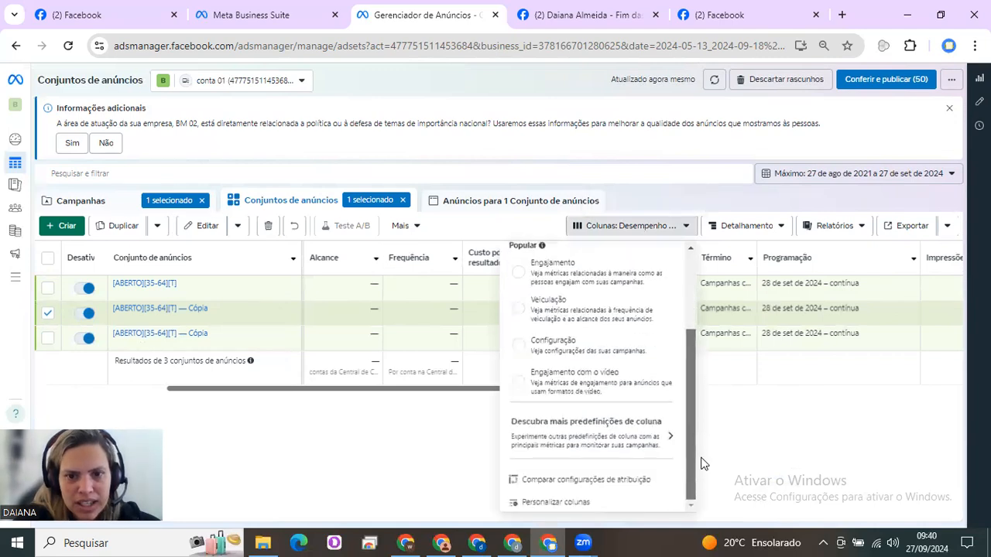
click(587, 504)
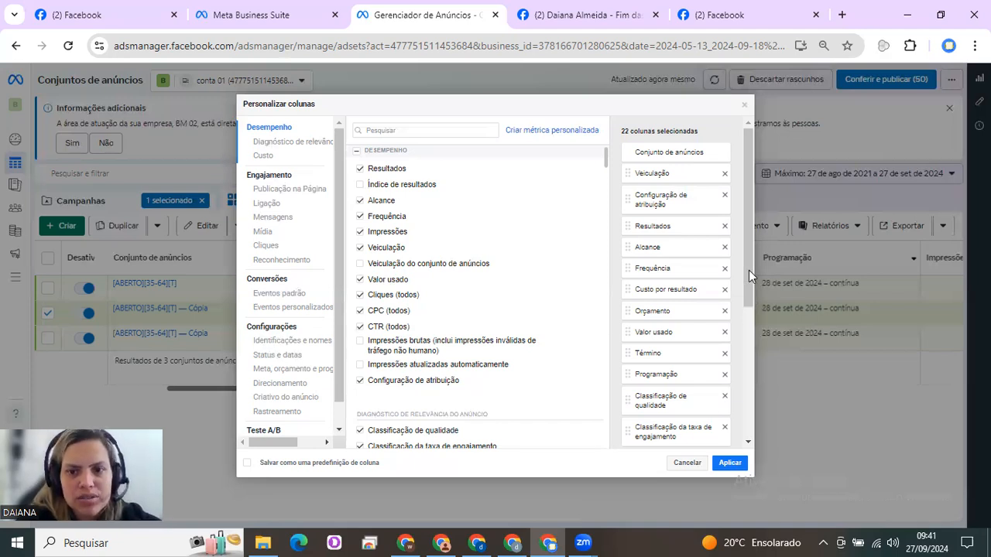
scroll(749, 275, down, 1)
scroll(749, 409, down, 2)
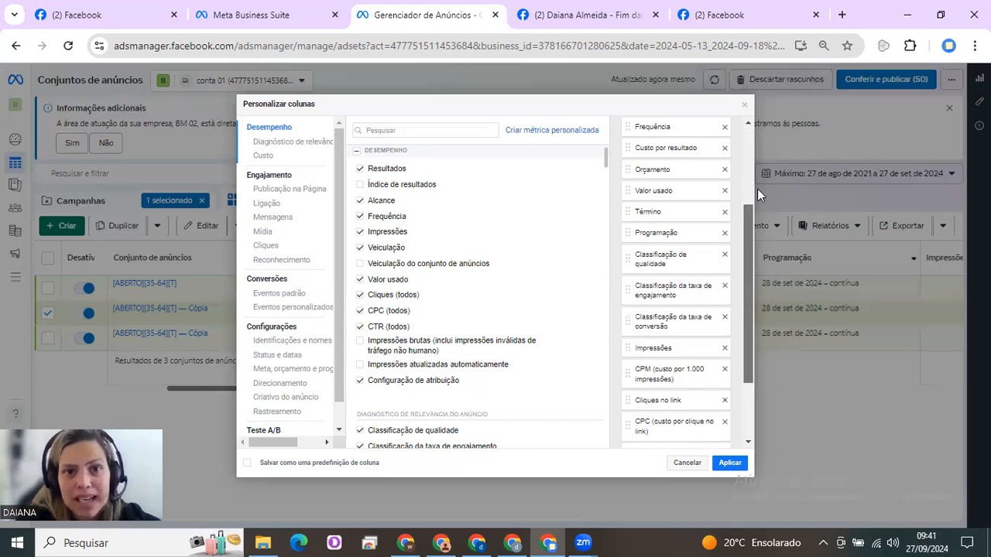
scroll(757, 189, up, 2)
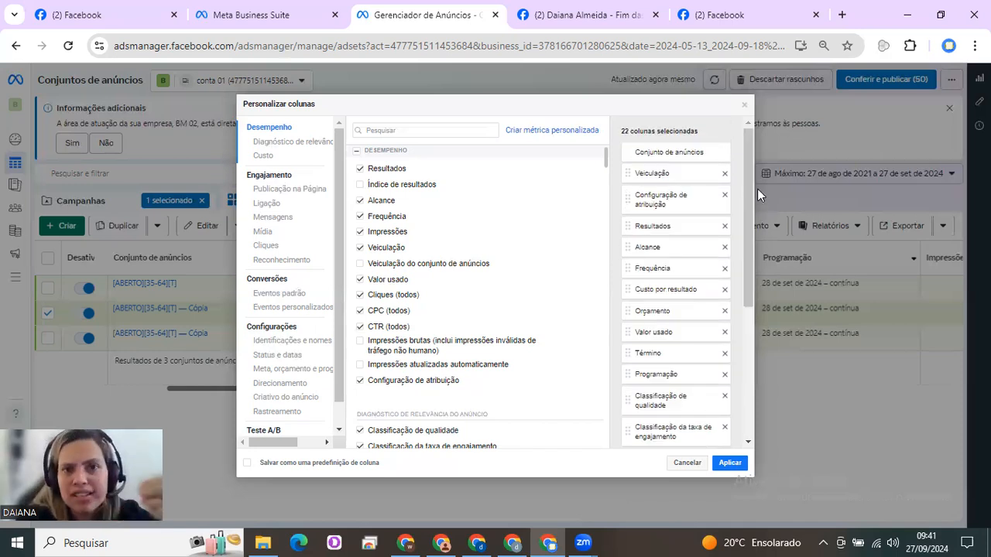
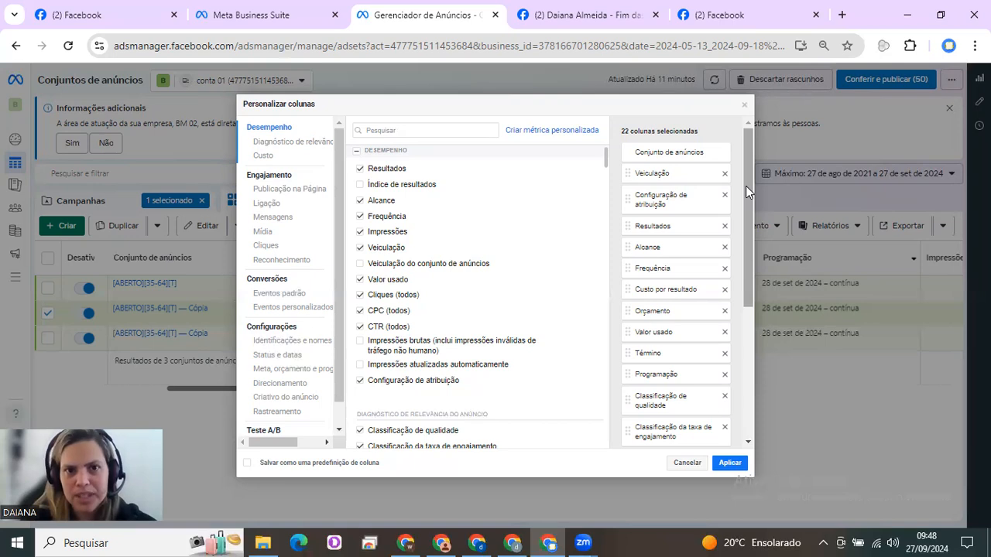
Search the available metrics for "CONVERSA" and add the columns Conversas por mensagem iniciadas and Custo por conversa por mensagem iniciada
mouse_move(749, 169)
mouse_down()
mouse_move(752, 401)
mouse_move(764, 157)
mouse_up()
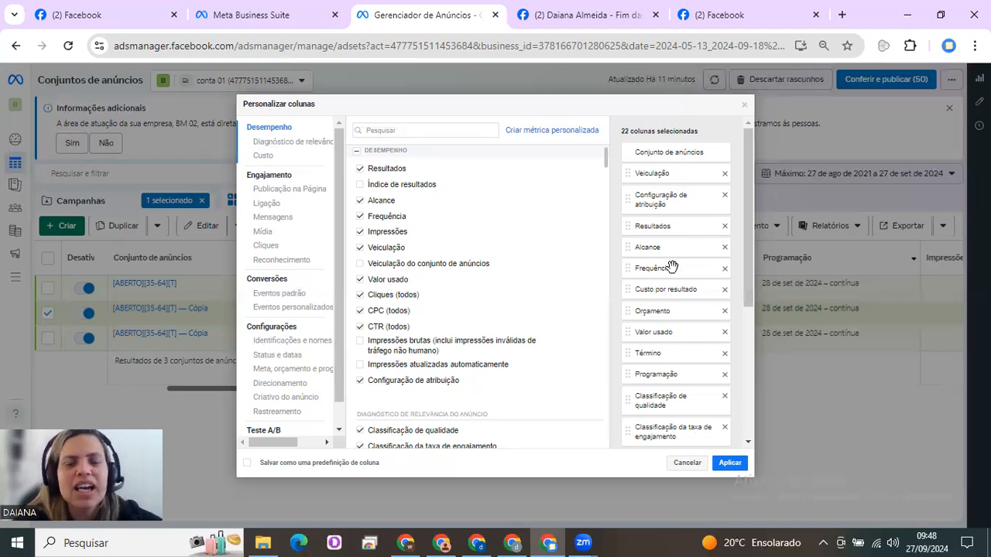
click(456, 129)
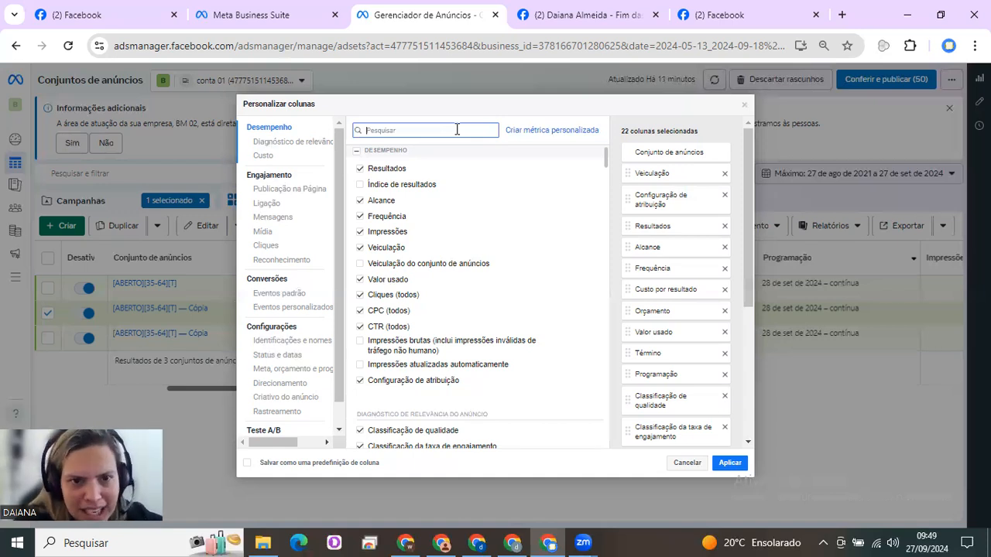
text(CONVERSA)
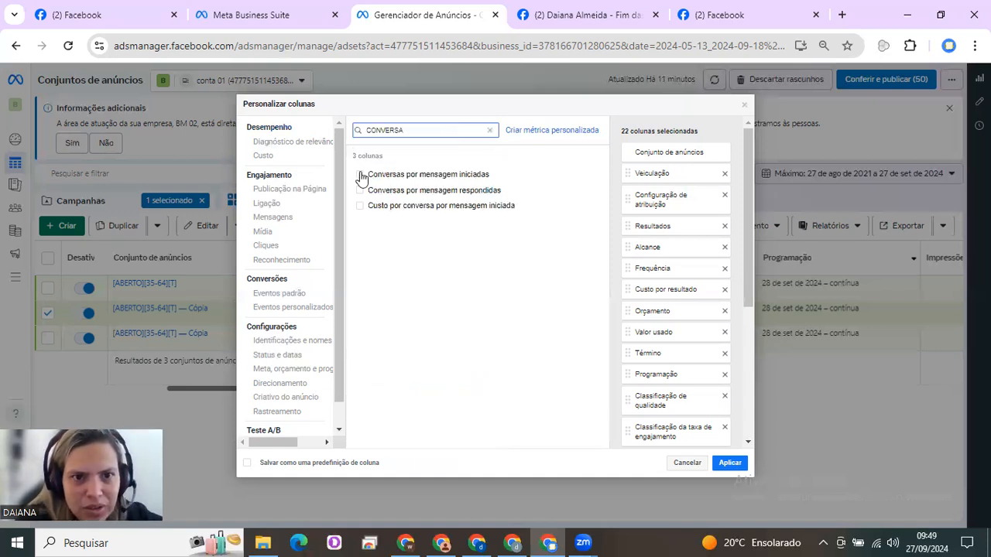
click(359, 178)
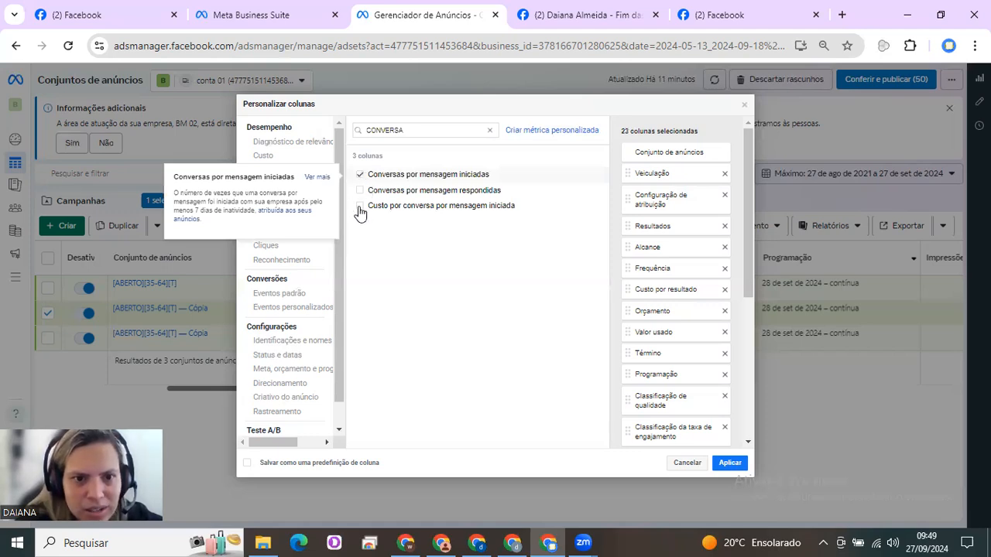
click(359, 206)
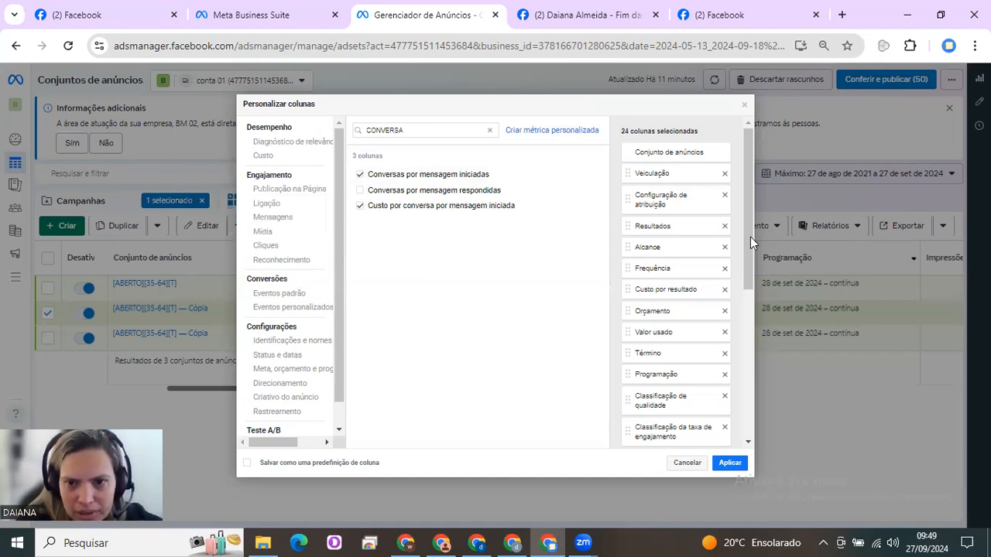
Move Conversas por mensagem iniciadas up to just below Frequência, and Custo por conversa por mensagem iniciada to just below Classificação da taxa de engajamento
scroll(682, 379, down, 4)
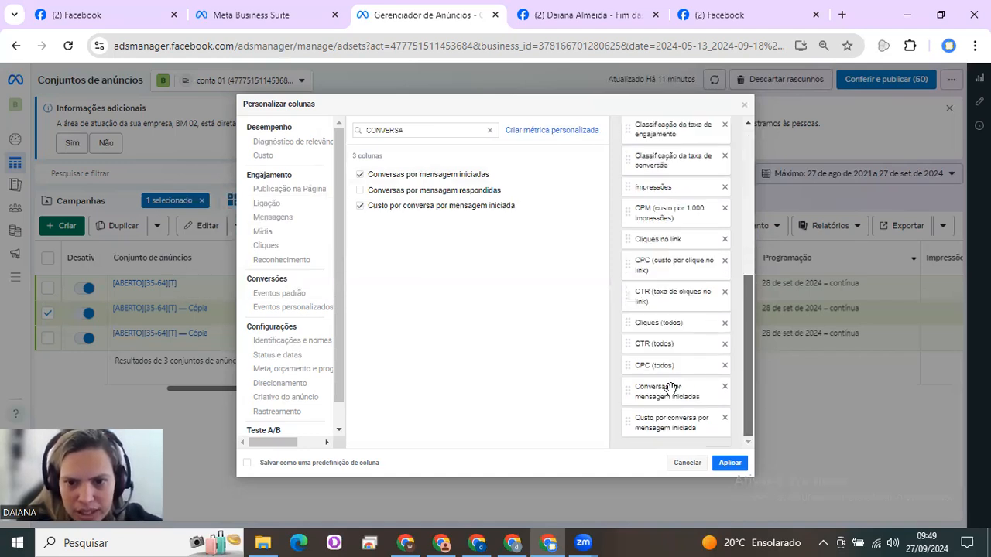
drag(682, 387, 685, 158)
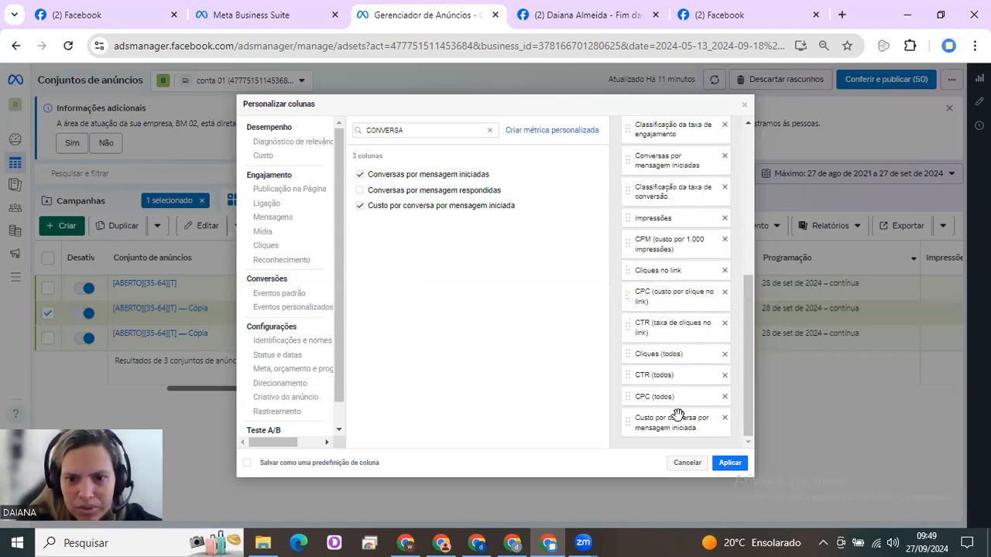
drag(673, 397, 674, 180)
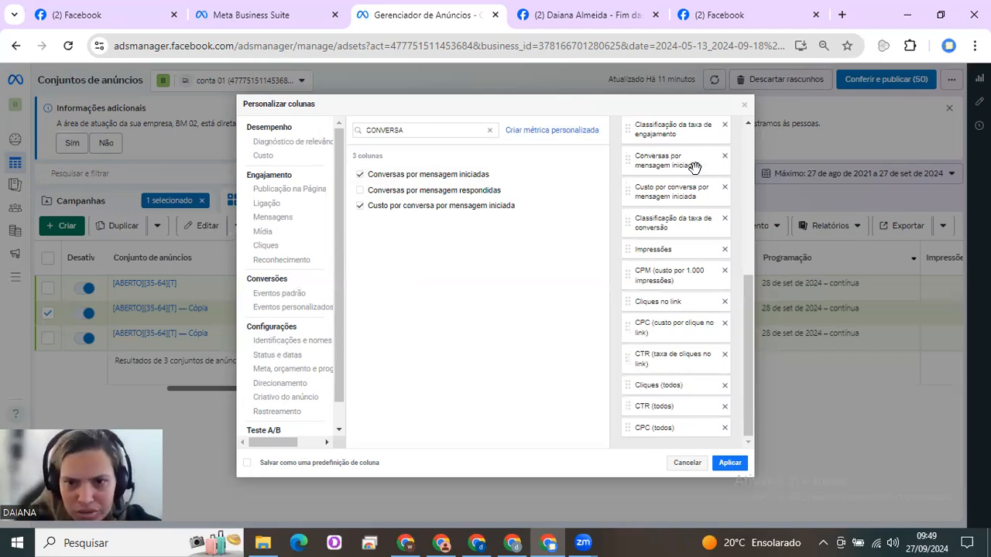
drag(747, 282, 749, 168)
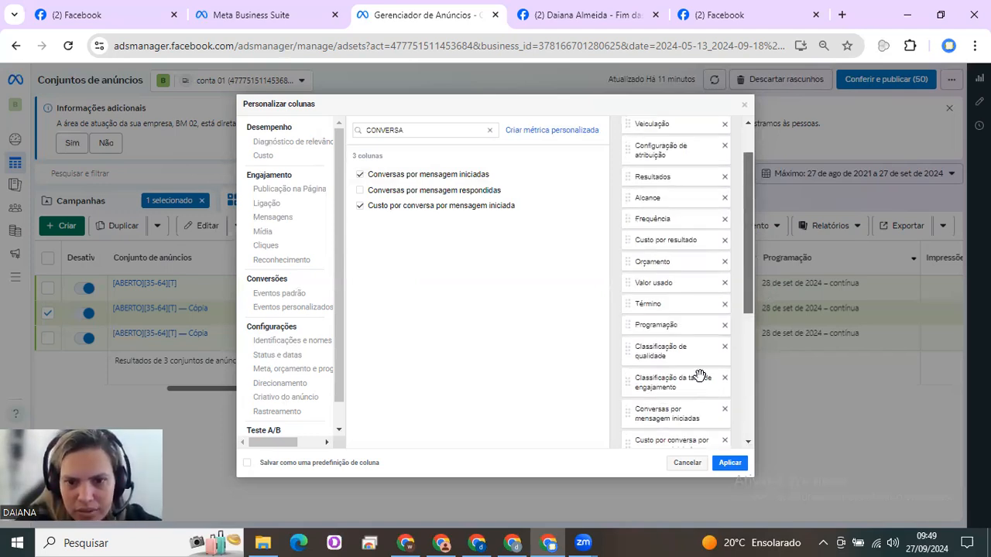
drag(679, 408, 678, 231)
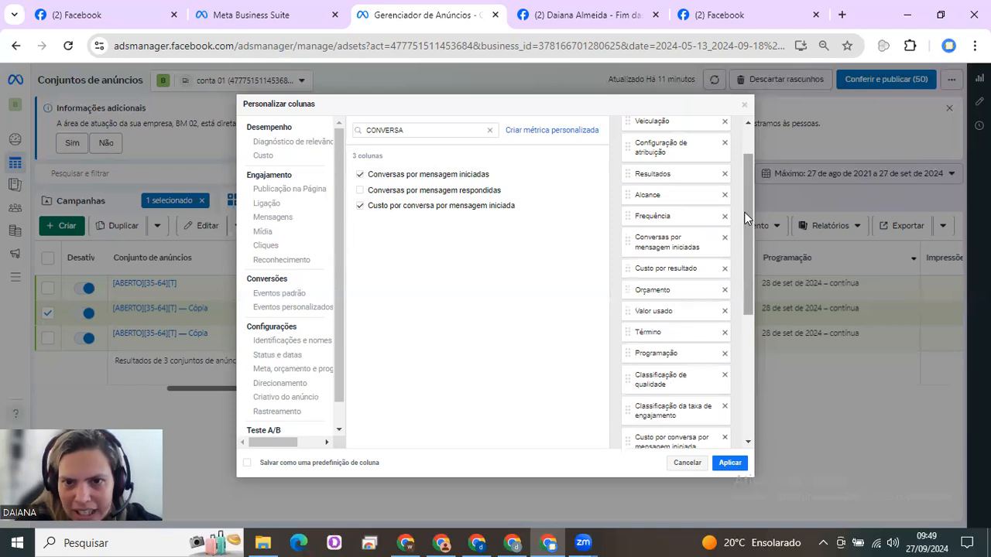
Remove the Resultados and Frequência columns and place Conversas por mensagem iniciadas directly above Alcance
scroll(697, 182, up, 2)
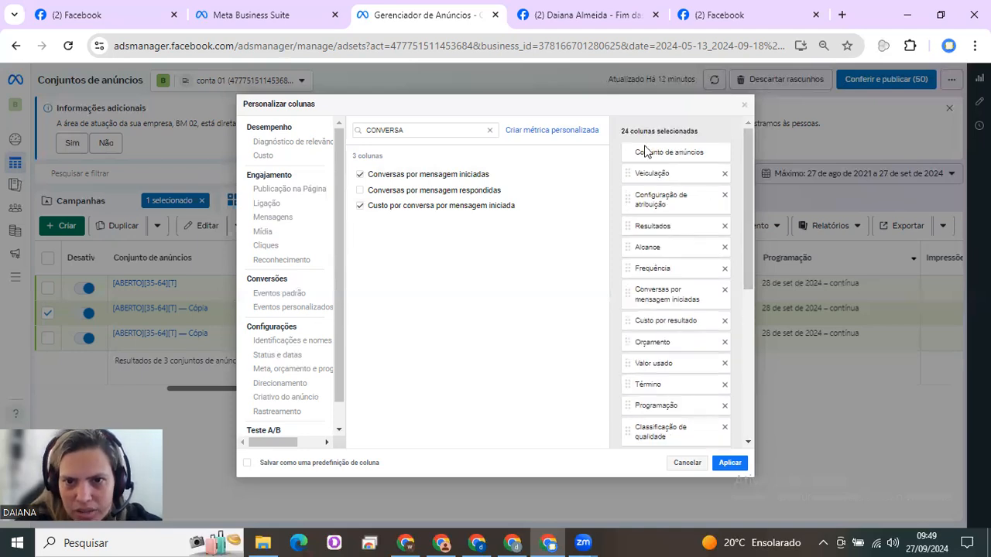
click(725, 227)
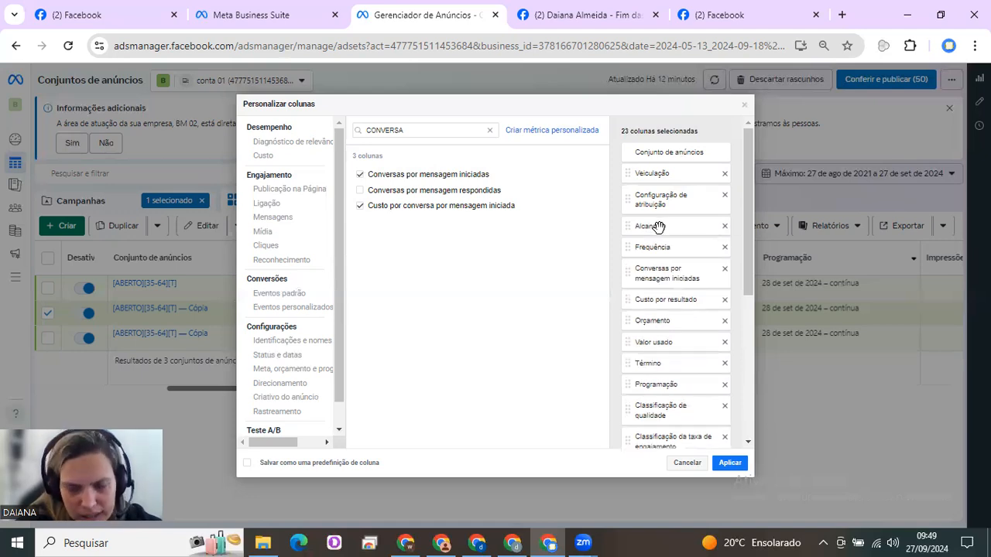
click(725, 247)
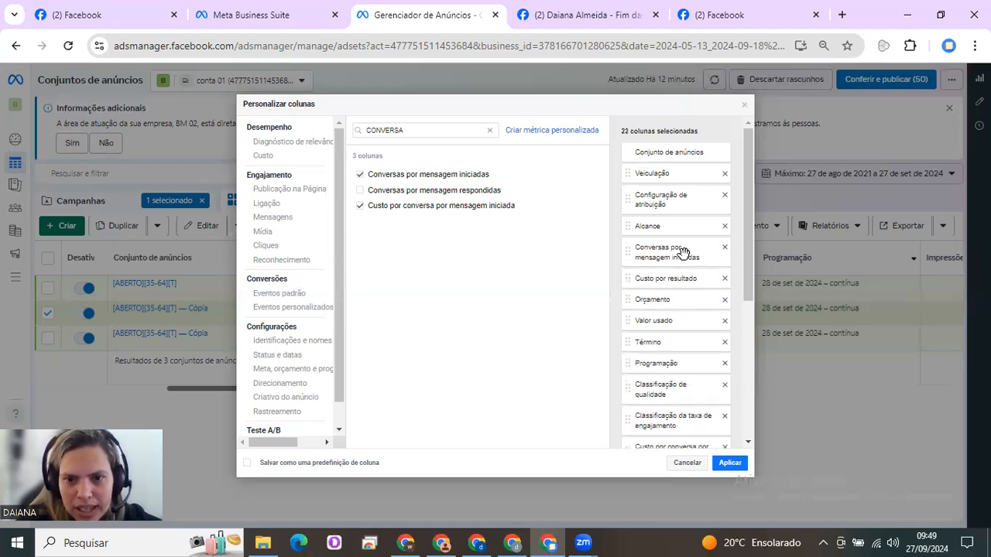
drag(667, 254, 666, 226)
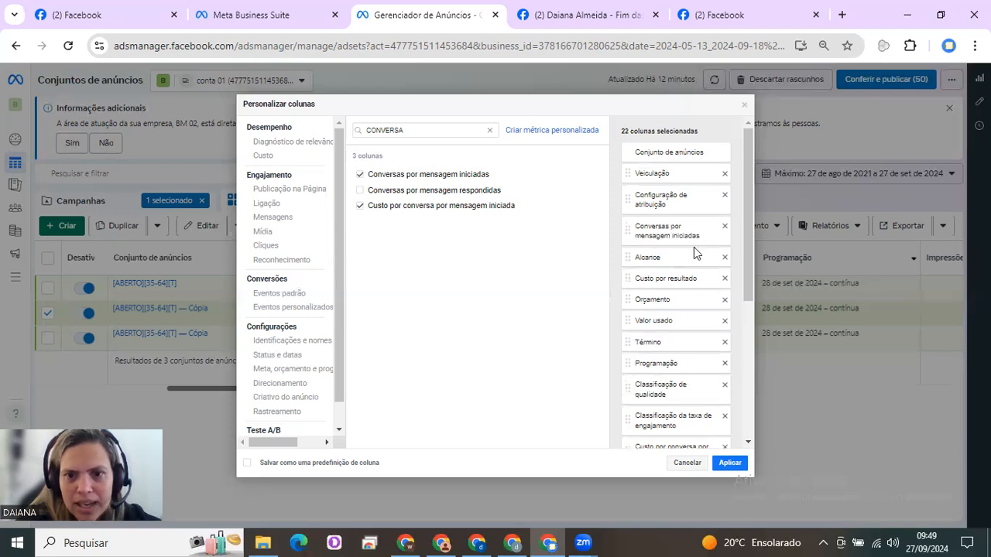
Move Custo por conversa por mensagem iniciada up the selected columns to directly below Conversas por mensagem iniciadas
scroll(742, 337, down, 2)
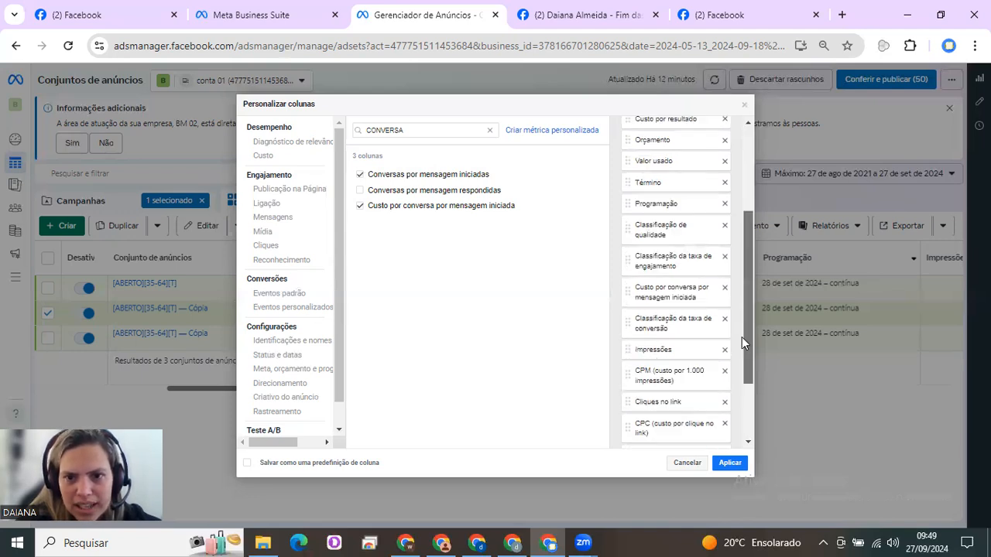
drag(667, 204, 701, 187)
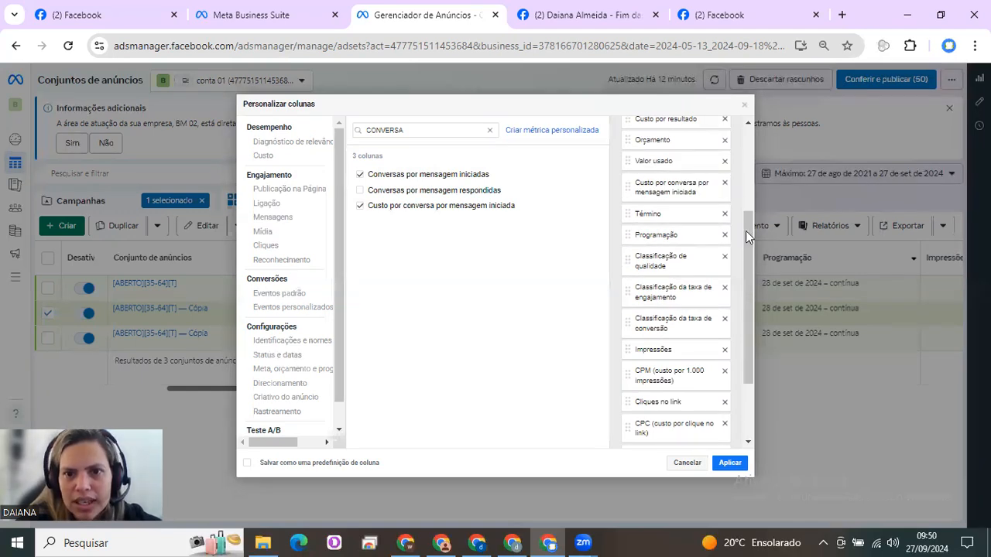
scroll(747, 163, up, 2)
drag(687, 263, 687, 246)
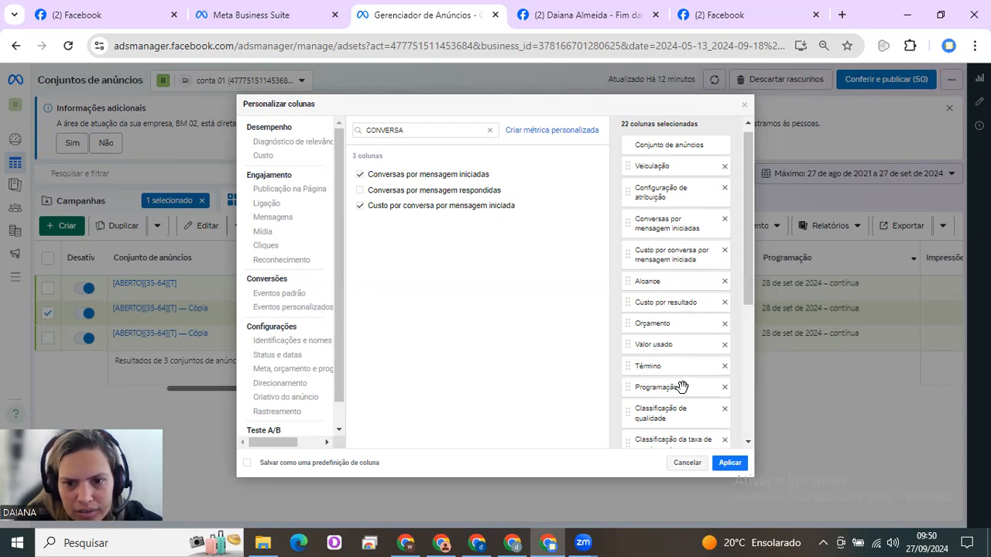
Remove the Custo por resultado column and move Orçamento and Valor usado above Conversas por mensagem iniciadas
click(725, 310)
drag(678, 260, 659, 218)
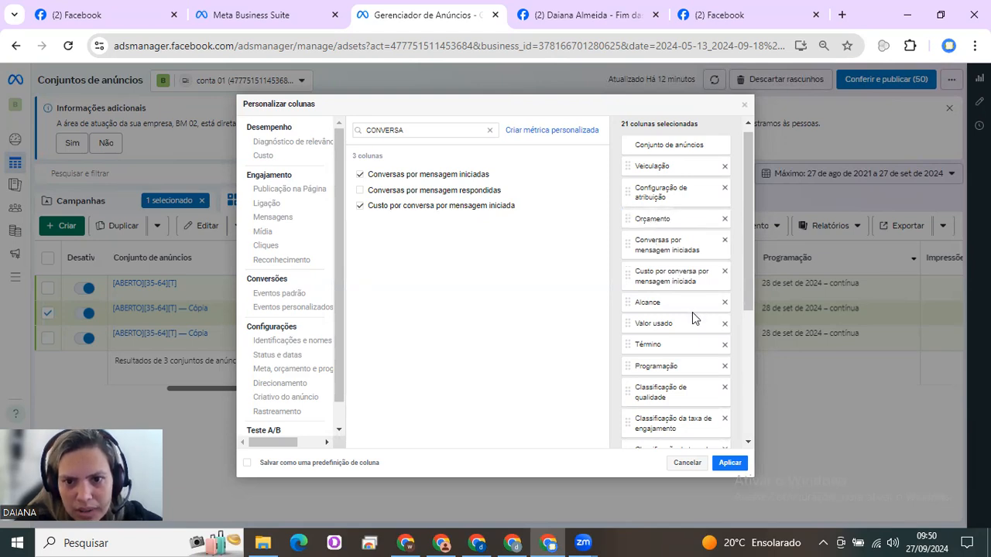
drag(693, 323, 685, 240)
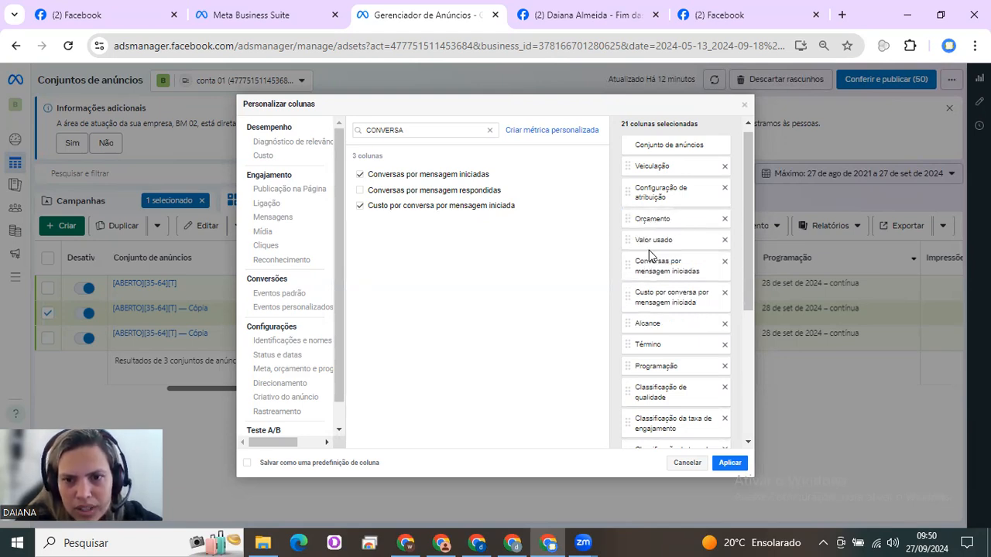
Remove the Término and Programação columns and the three Classificação columns for qualidade, taxa de engajamento and taxa de conversão
click(724, 345)
click(725, 345)
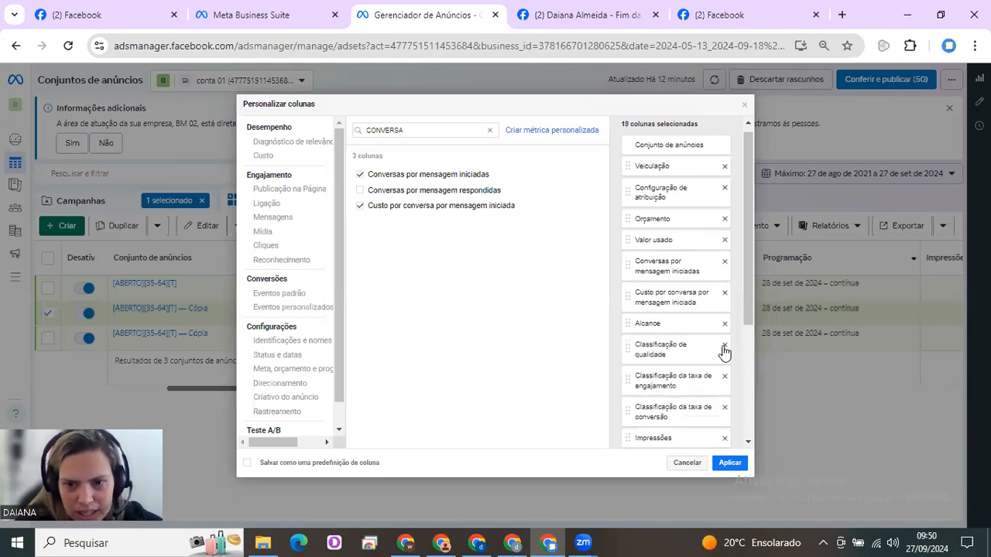
click(725, 346)
click(725, 345)
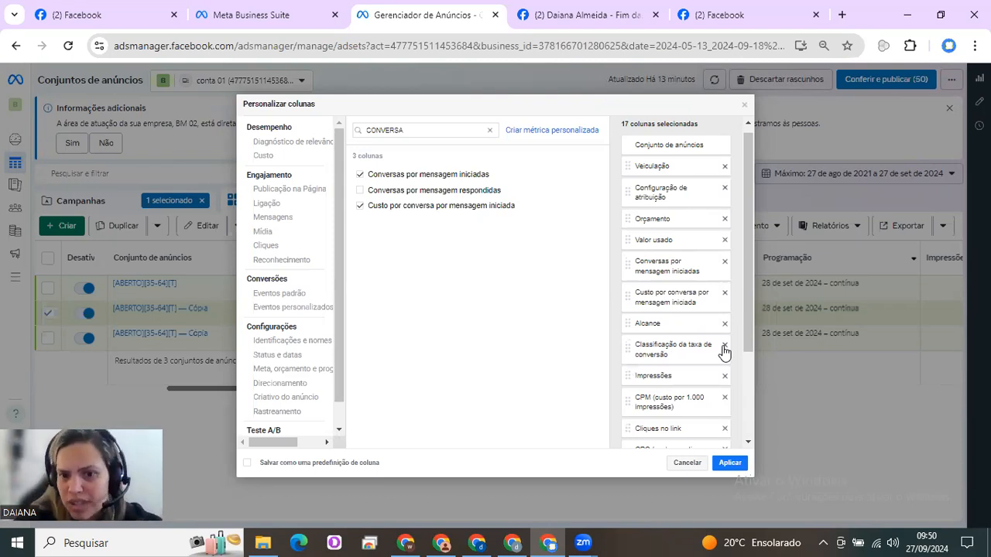
click(725, 346)
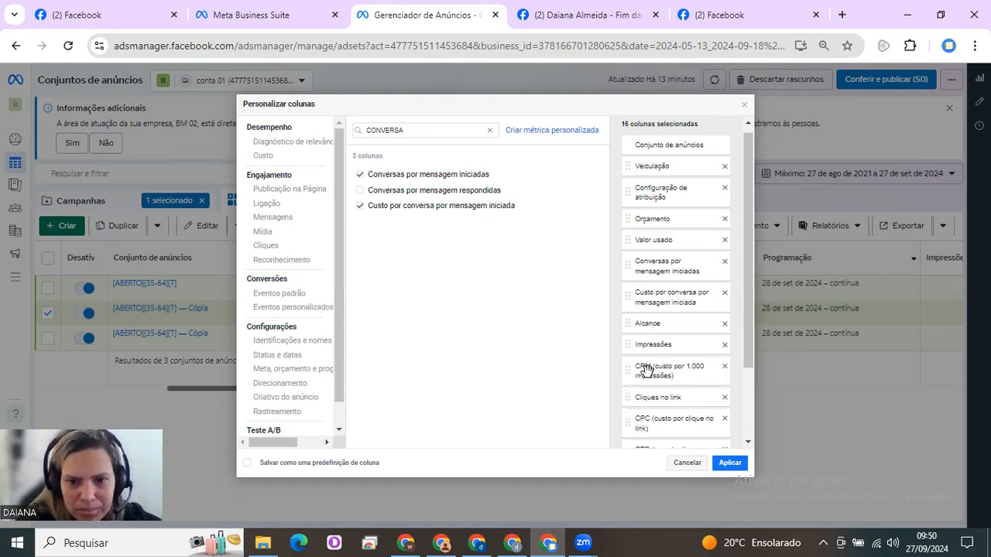
Remove the CPC (todos), Cliques (todos) and CTR (todos) columns from the end of the selected columns
drag(745, 356, 747, 411)
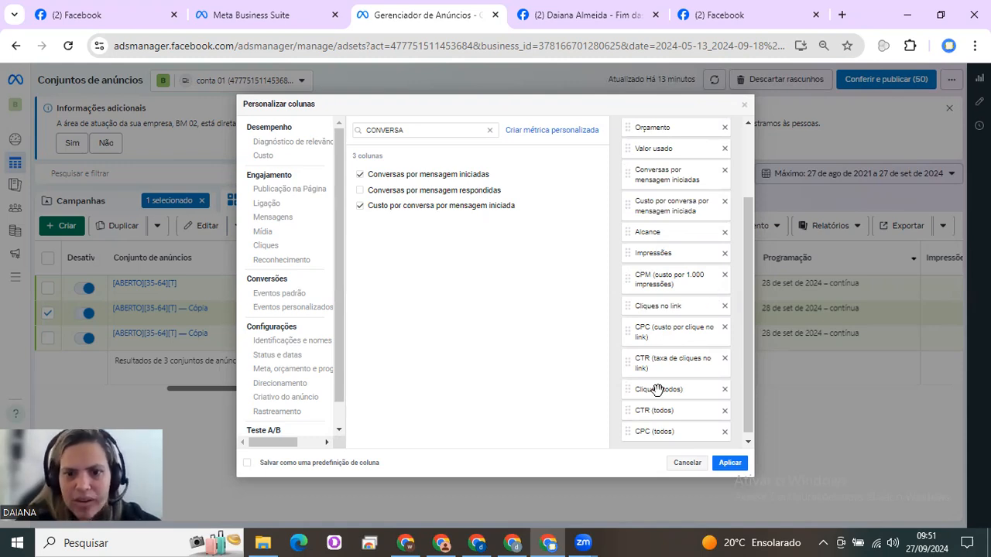
scroll(748, 344, down, 1)
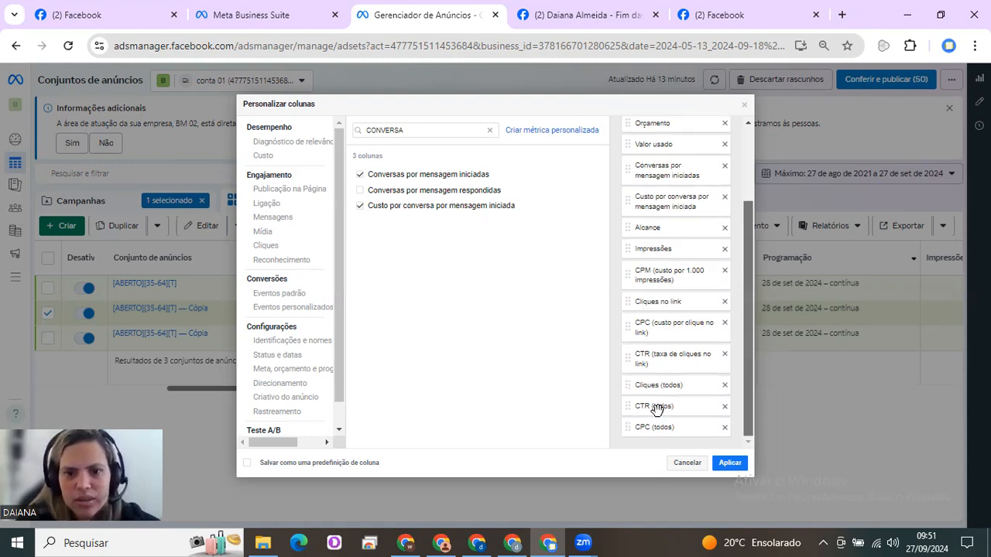
click(725, 428)
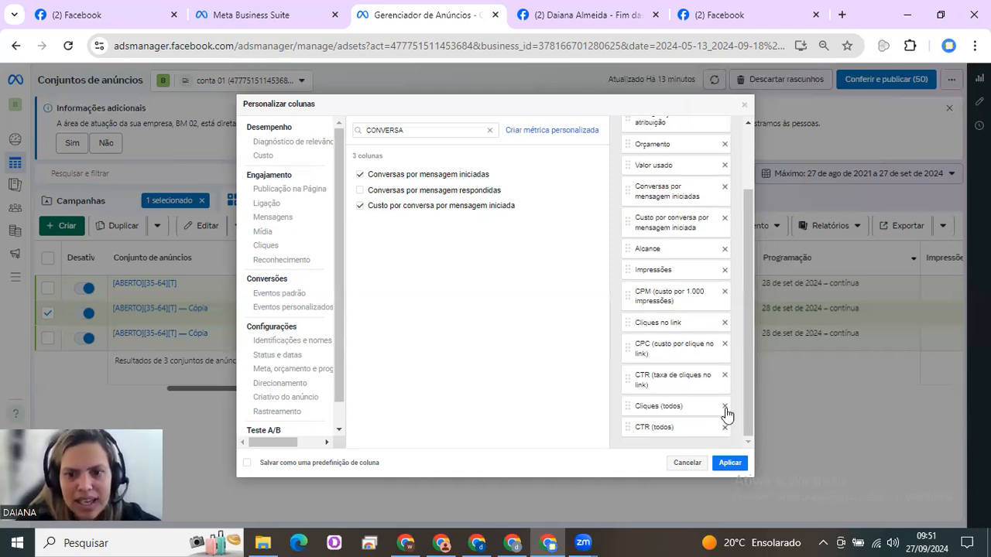
click(725, 407)
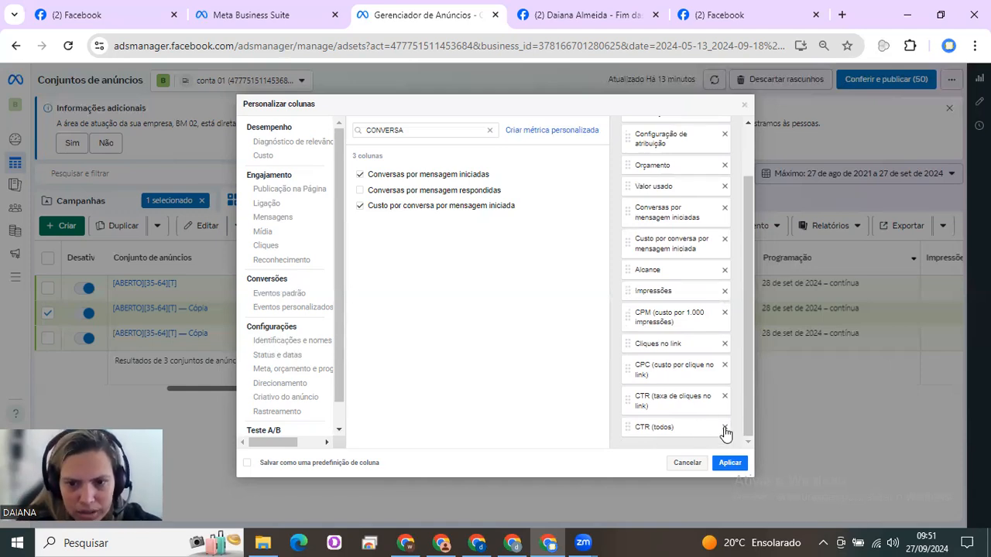
click(724, 429)
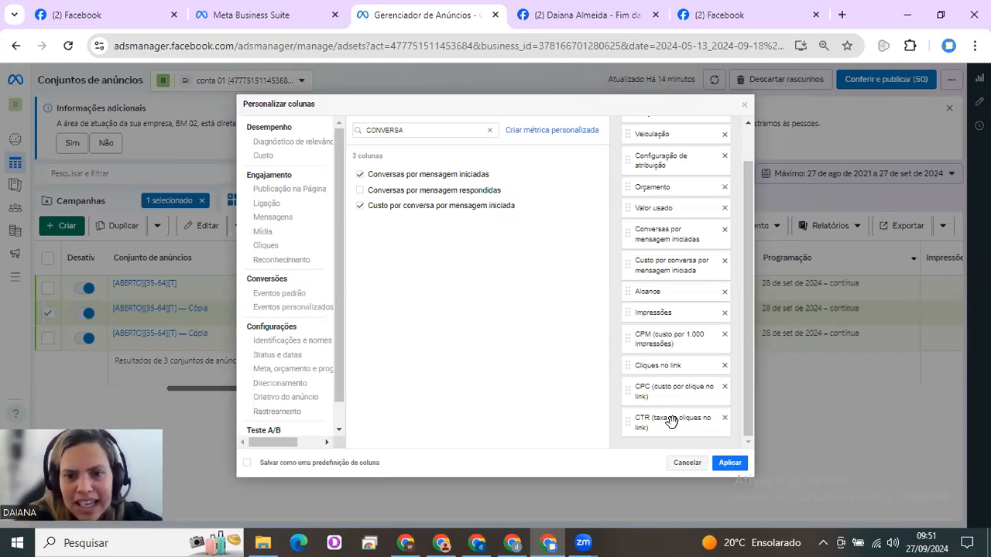
Save the column selection as a preset named "WAHTS 01", apply it and look over the ad sets table
drag(750, 389, 748, 242)
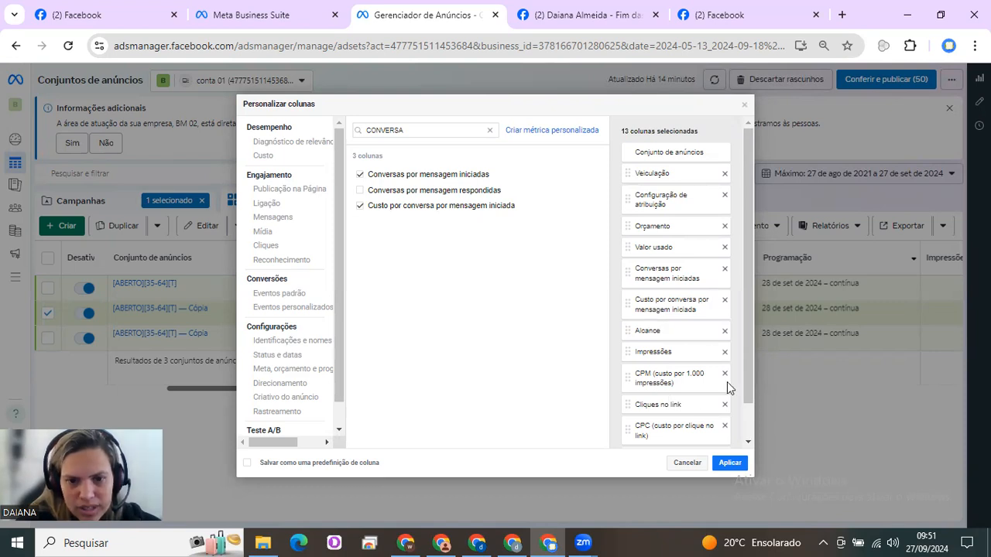
drag(749, 352, 749, 387)
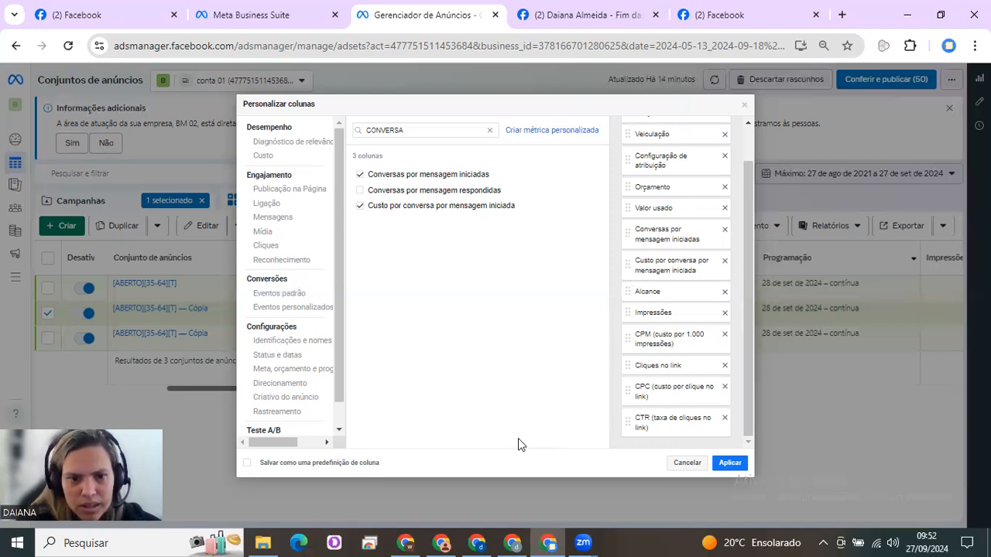
click(247, 463)
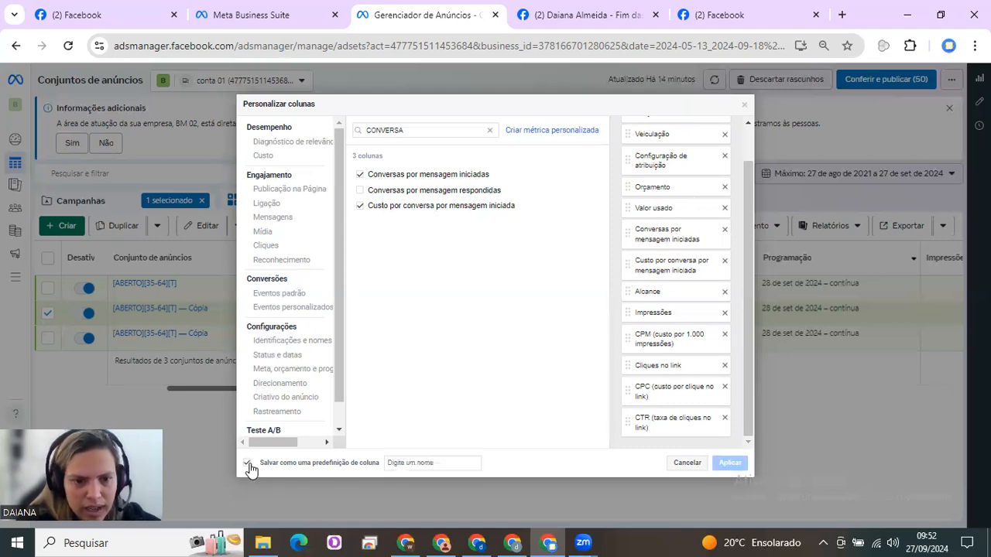
click(409, 461)
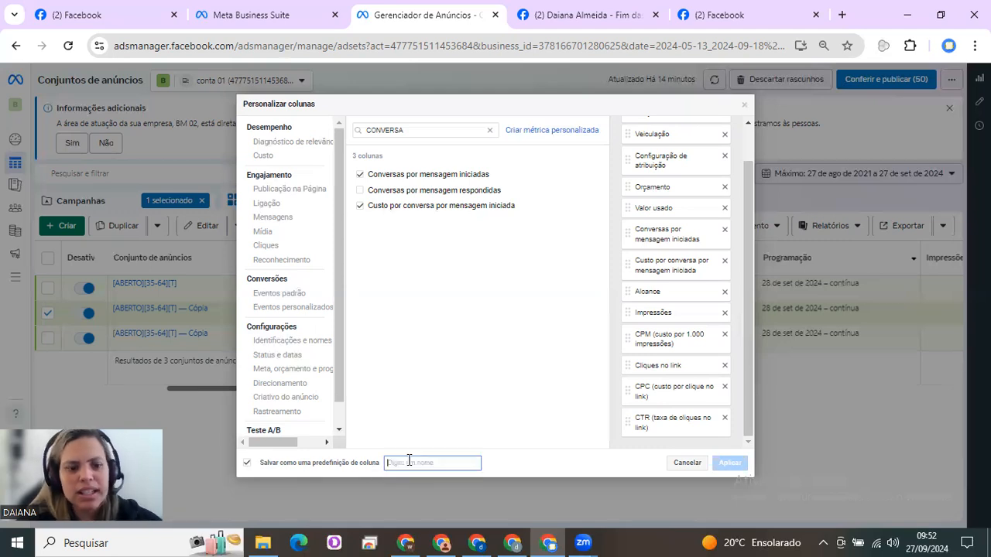
text(WAHT)
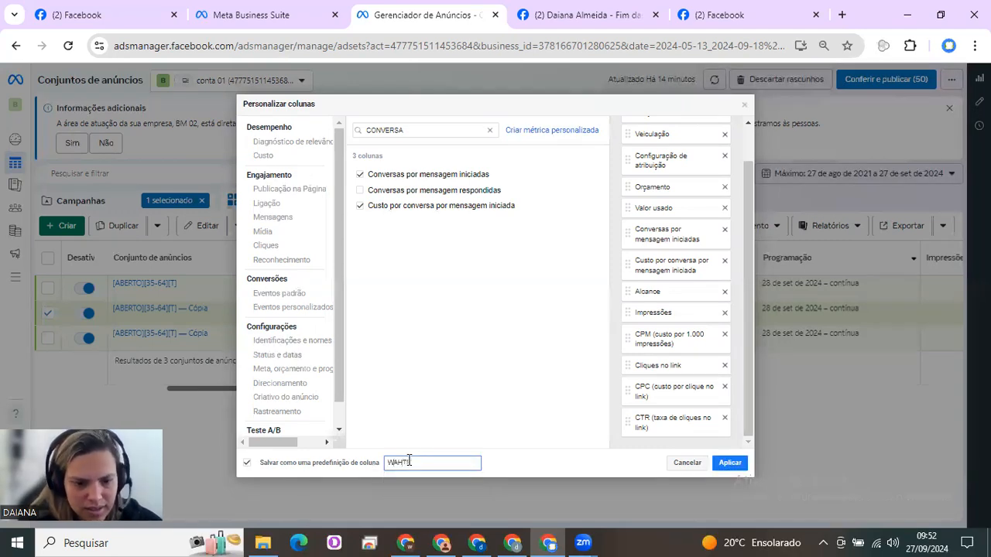
text(S 01)
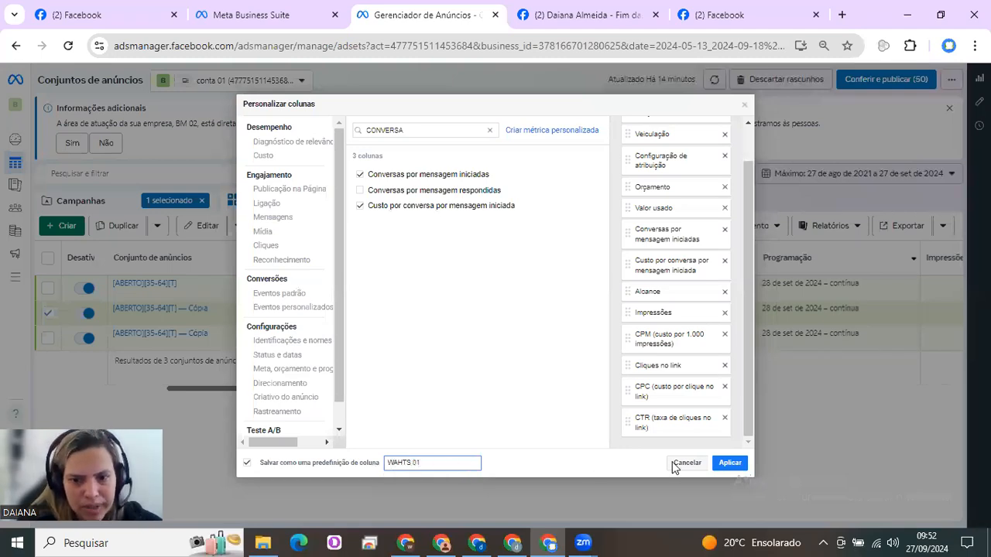
click(728, 464)
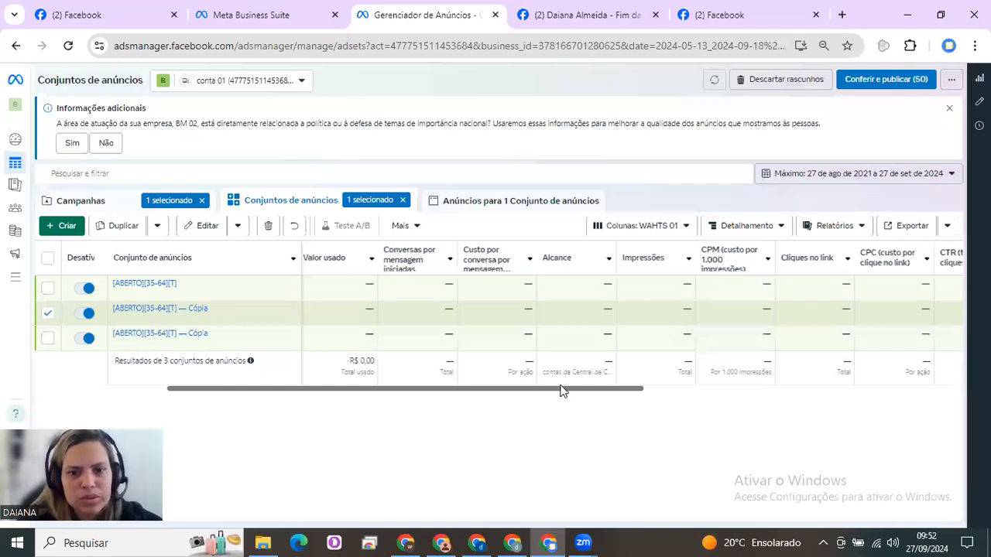
drag(217, 394, 655, 422)
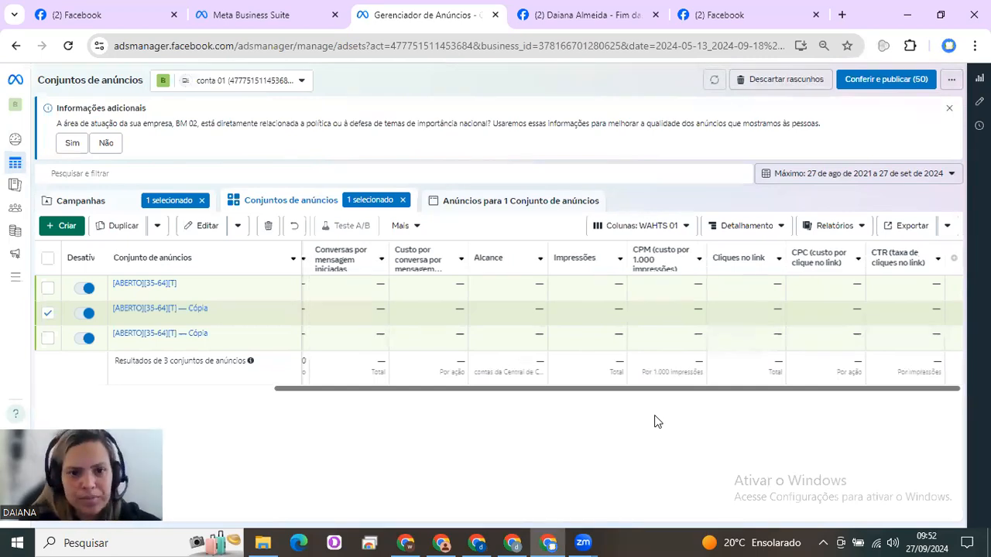
Review the ad sets table's WAHTS 01 columns and read the definition of Custo por conversa por mensagem iniciada
drag(635, 397, 370, 408)
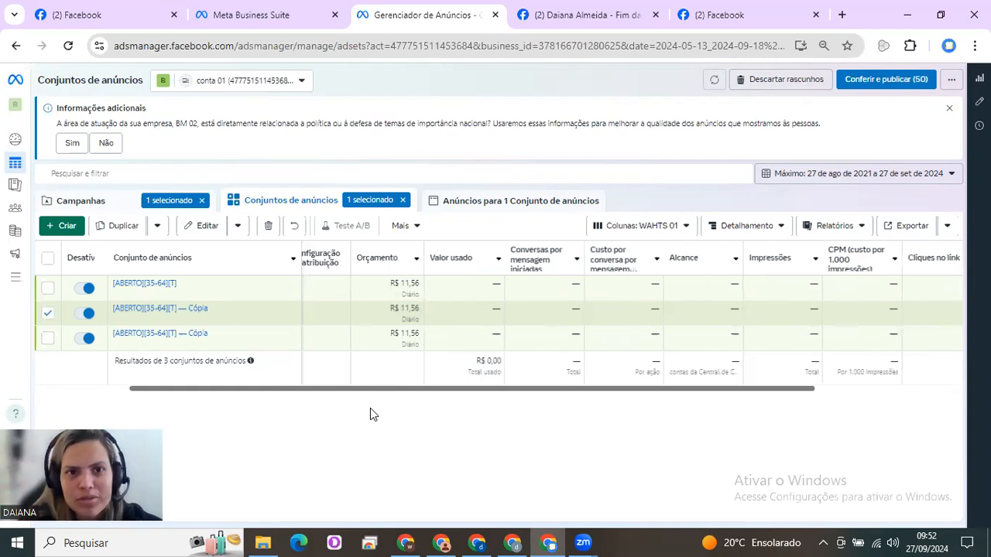
drag(434, 390, 245, 403)
drag(393, 387, 532, 391)
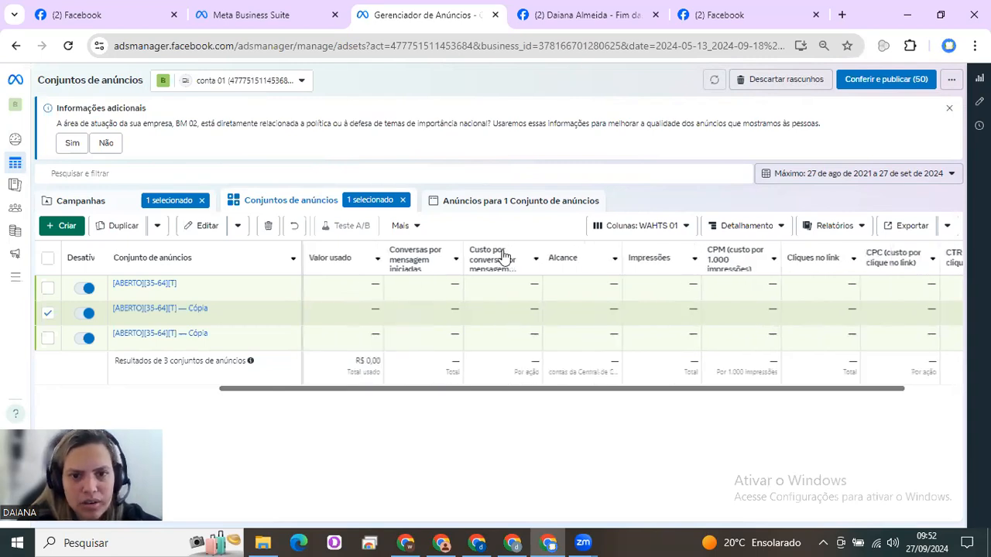
mouse_move(502, 267)
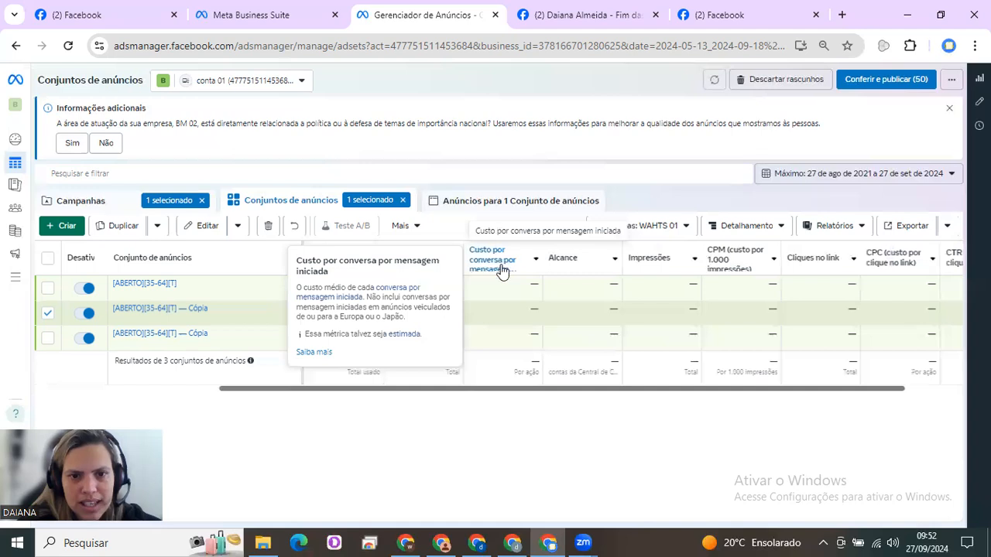
click(504, 287)
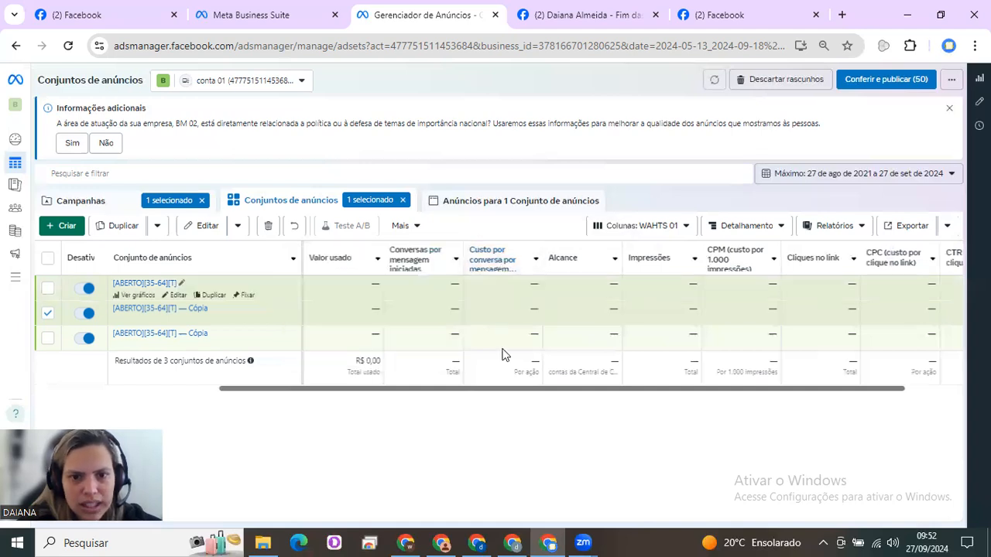
mouse_move(503, 261)
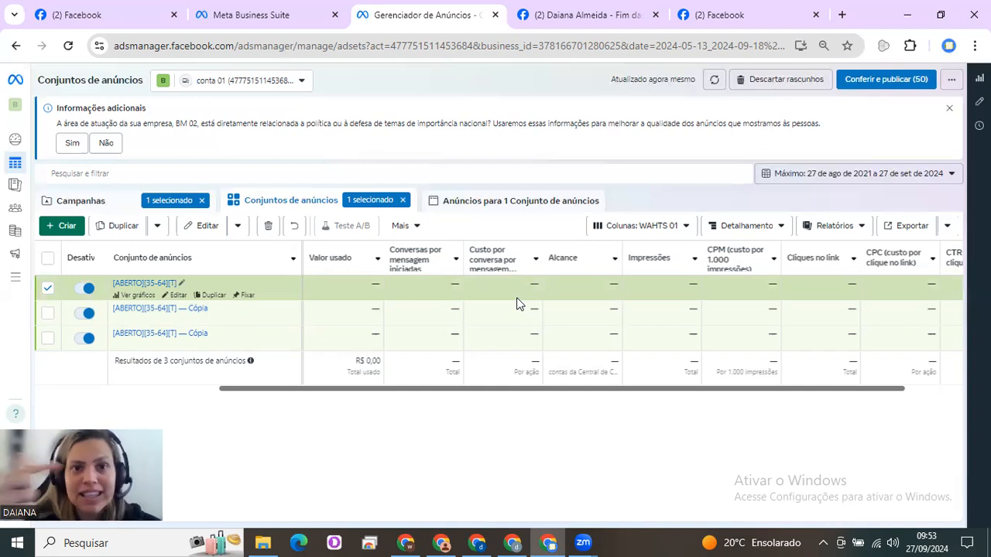
Switch to the Facebook turmeric extract post, review its reactions and comments, and return to Ads Manager
click(582, 17)
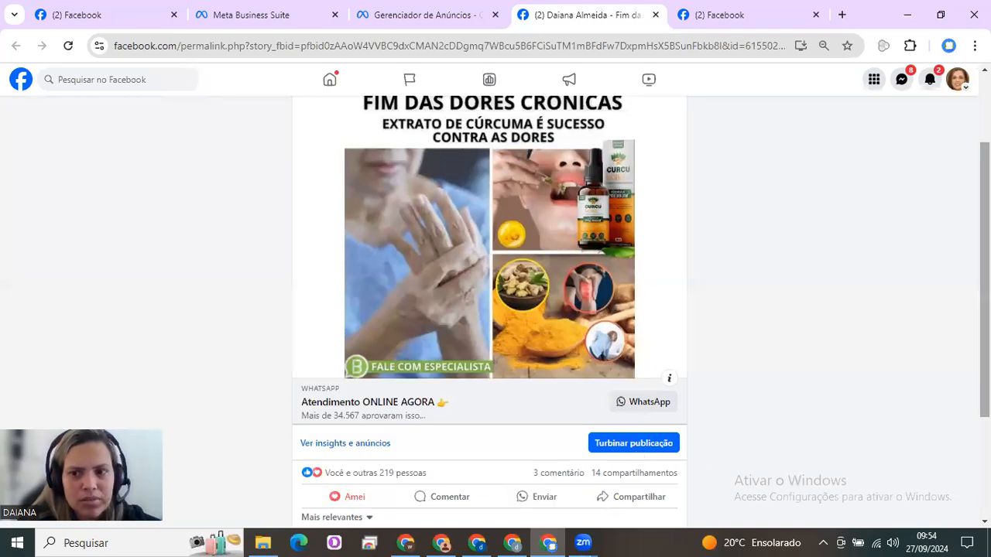
scroll(985, 279, down, 1)
scroll(945, 286, down, 1)
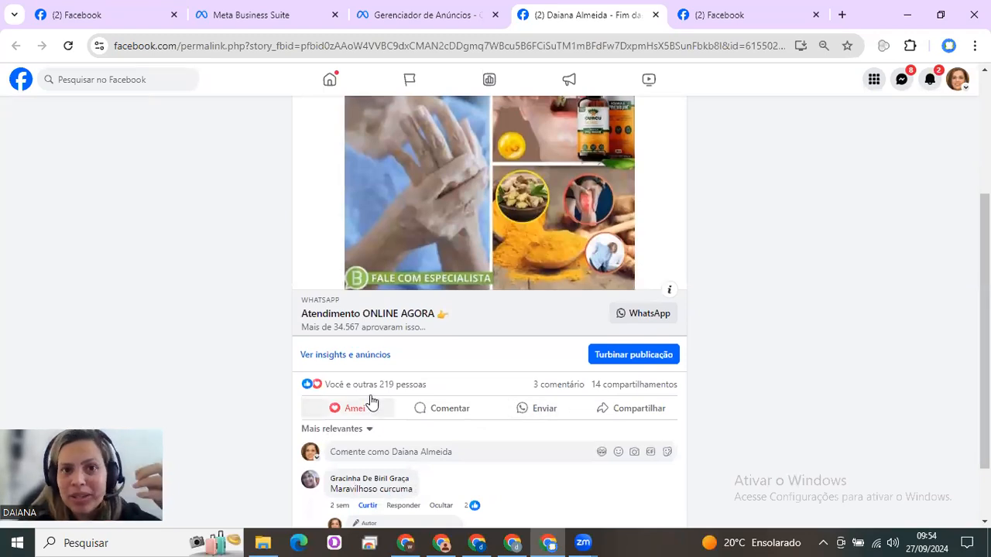
mouse_move(371, 401)
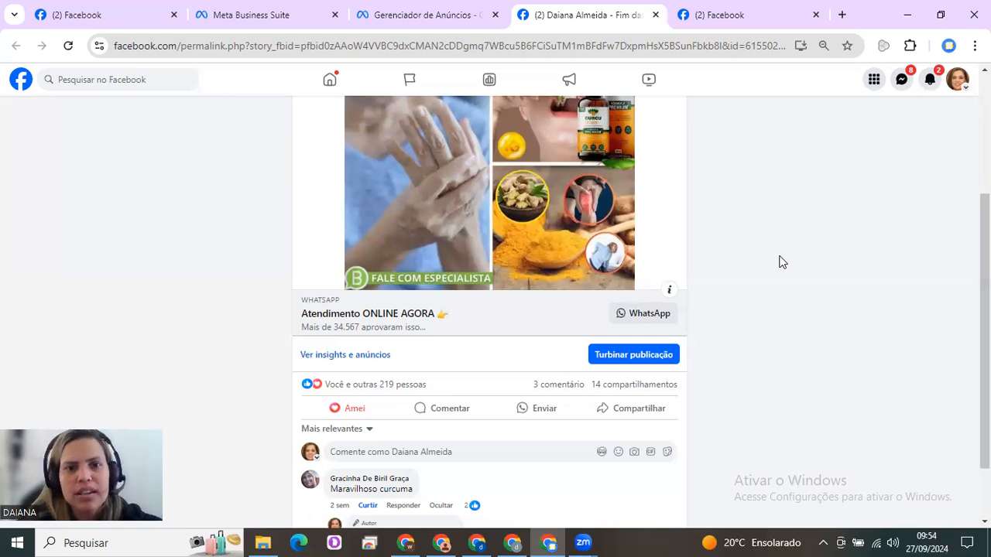
click(446, 6)
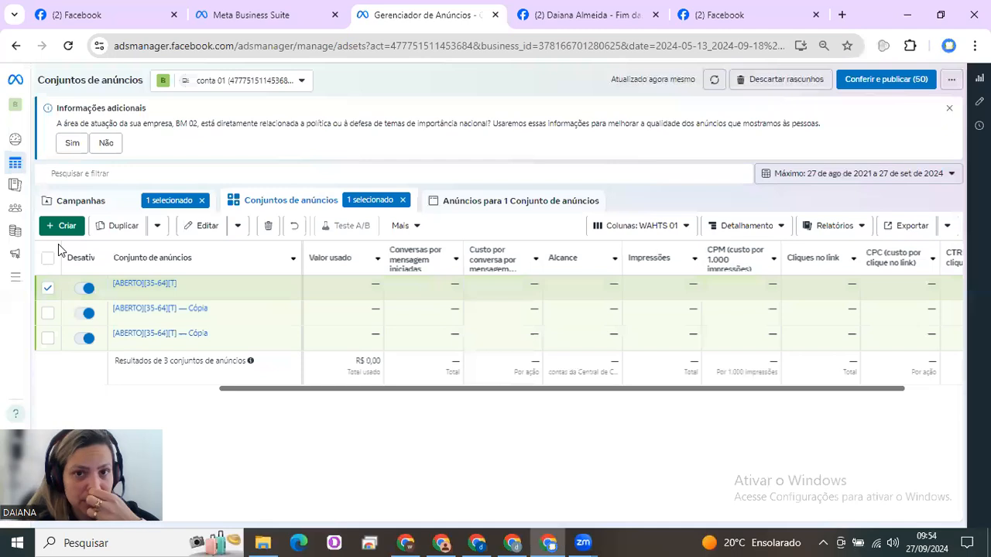
Return to the Facebook post and select only its story_fbid post ID in the page address
click(581, 15)
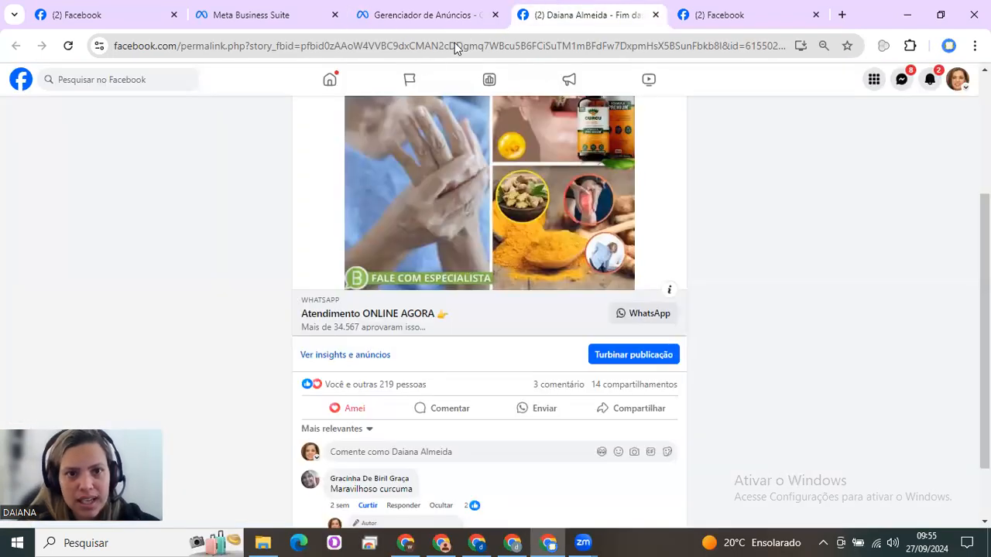
click(400, 48)
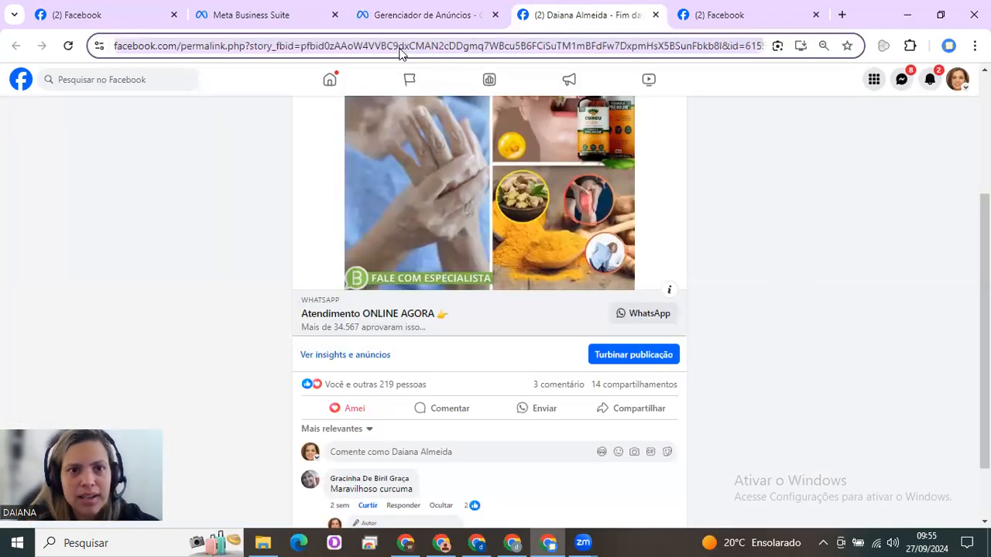
click(360, 46)
drag(361, 47, 722, 49)
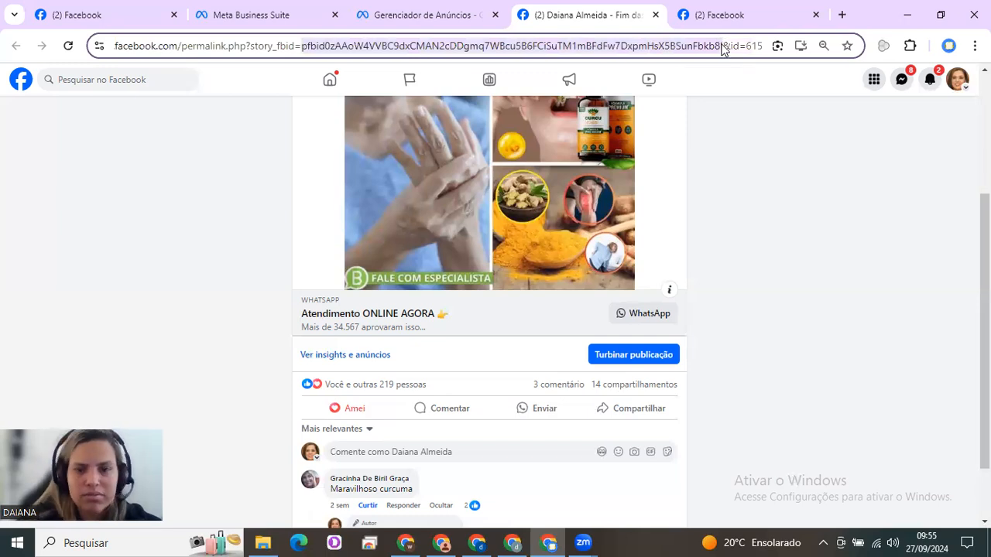
In Ads Manager, create a new campaign with the Engajamento objective and the Campanha de engajamento manual configuration
click(439, 9)
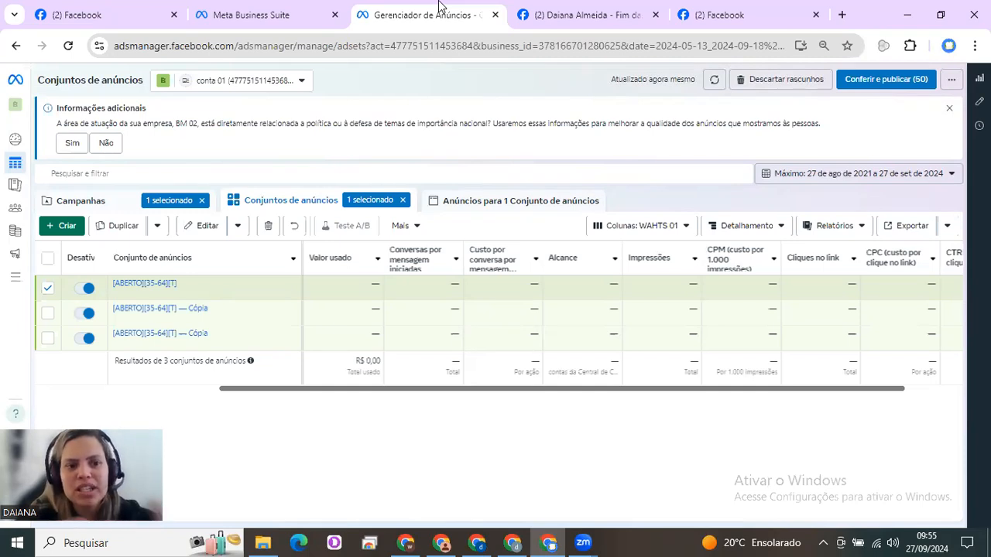
click(67, 230)
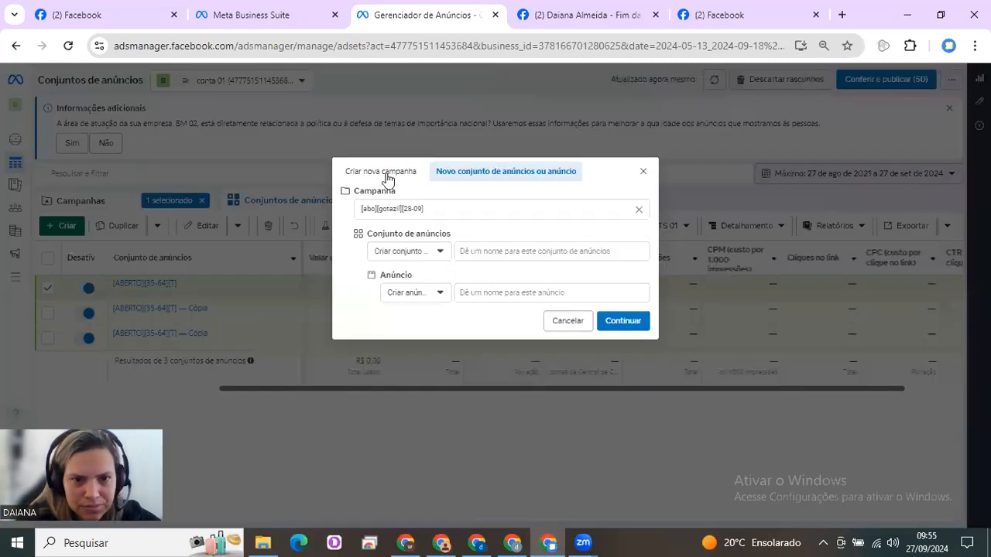
click(392, 175)
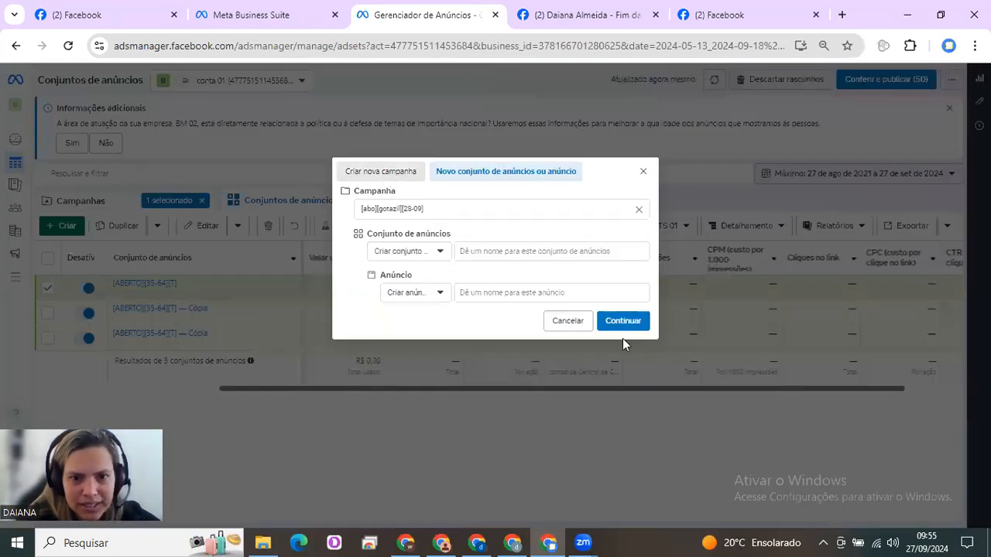
click(427, 342)
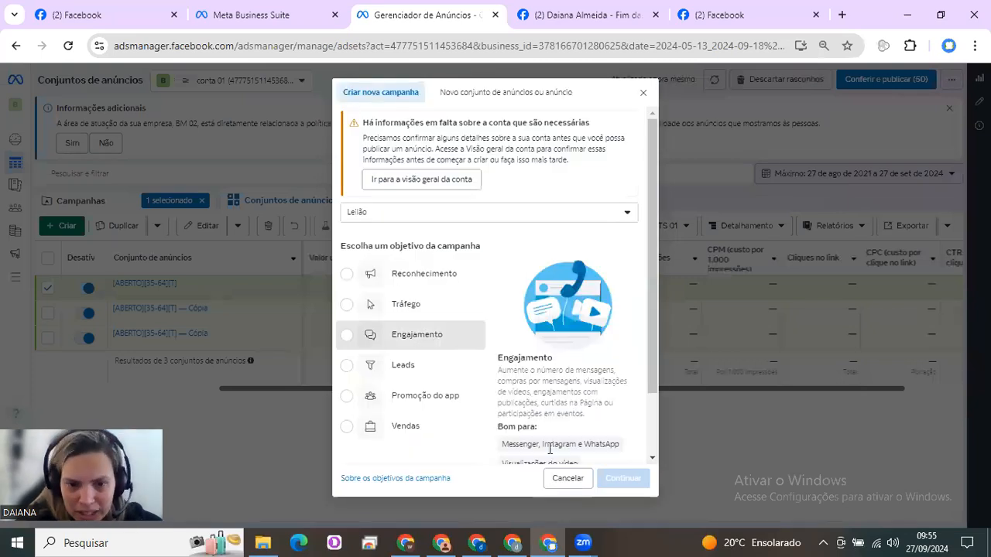
click(624, 478)
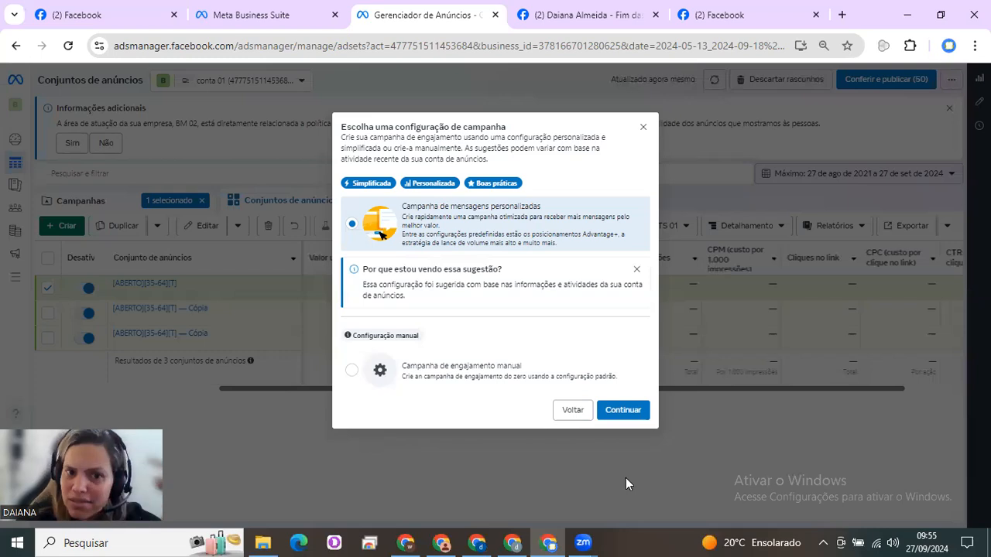
click(498, 374)
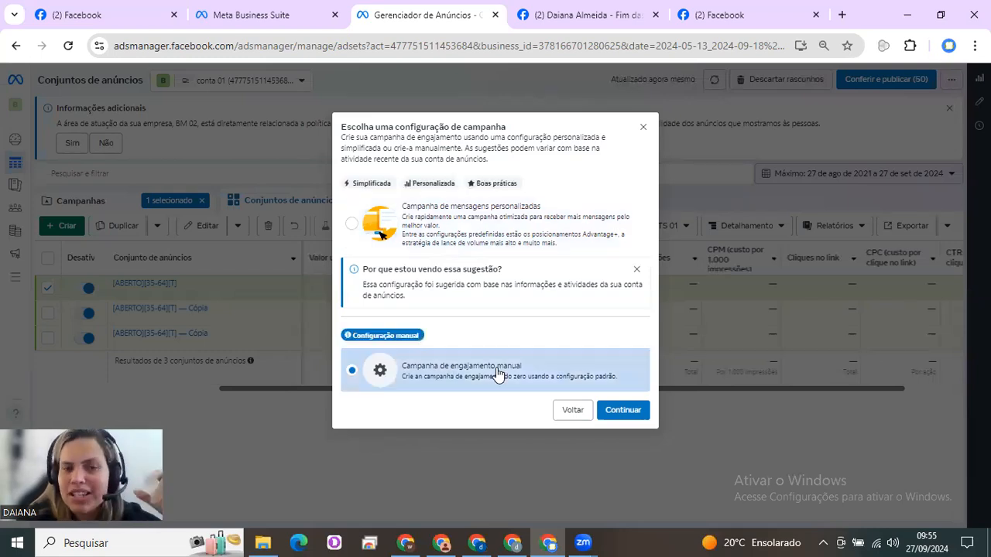
click(624, 410)
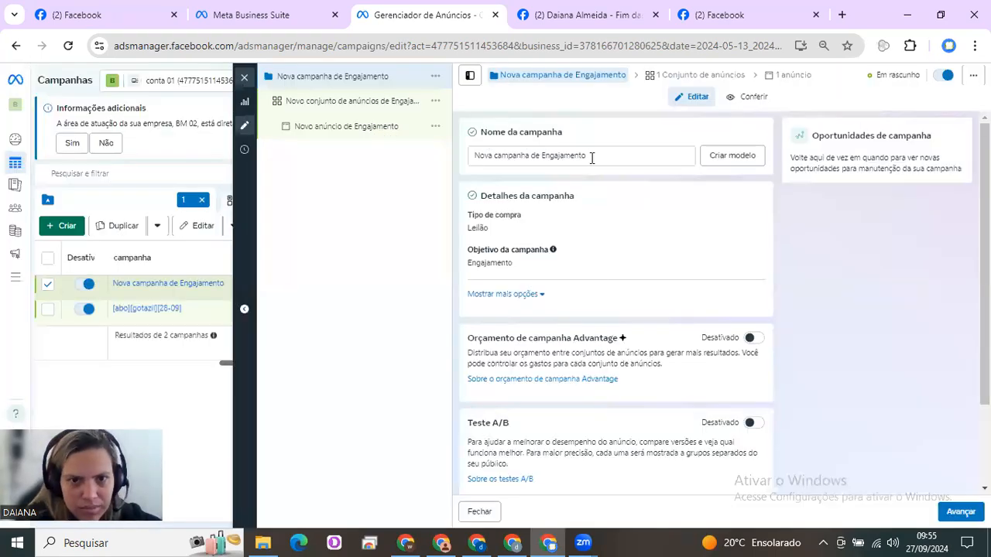
Rename the new campaign as [ENGAJAMENTO]
drag(599, 157, 465, 158)
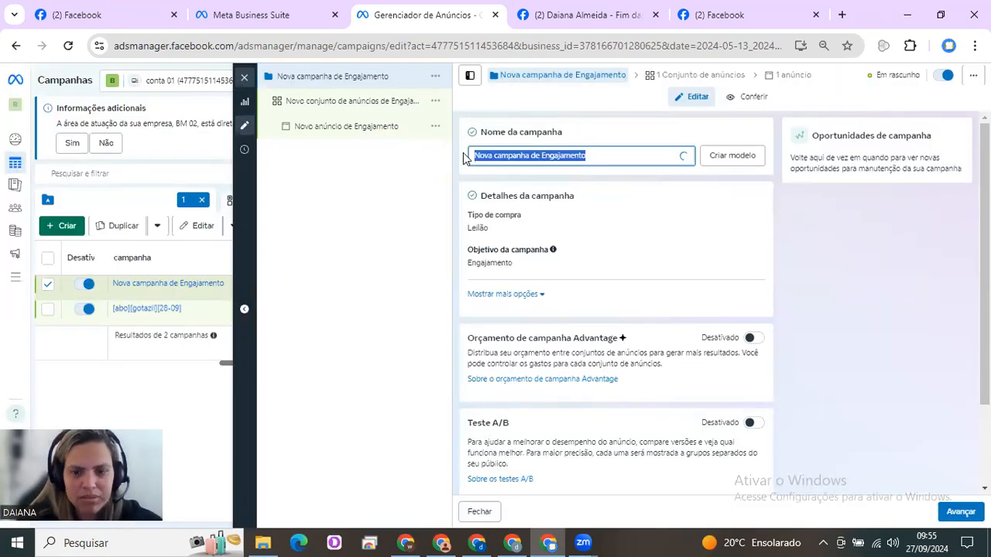
key(BackSpace)
text([ENGAJAMENTO])
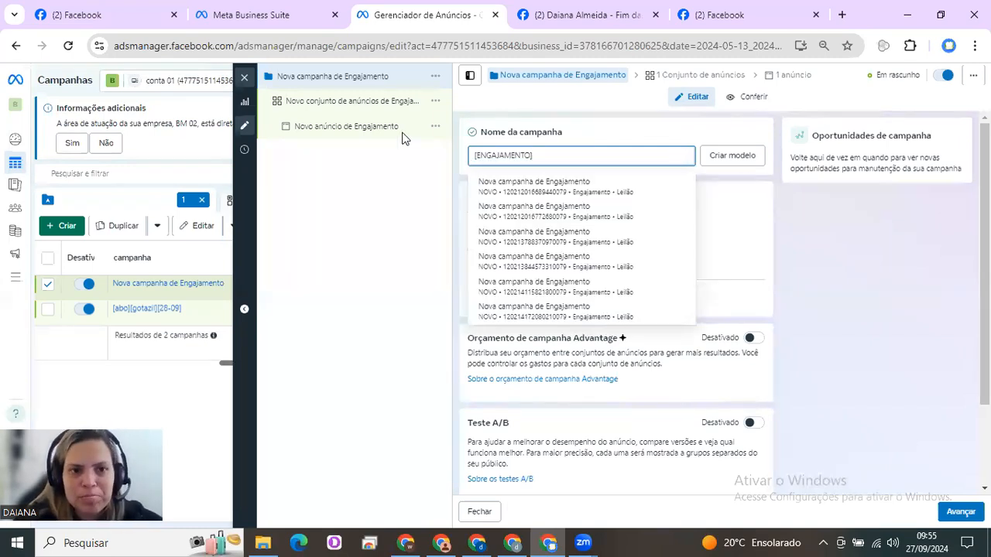
Open the new campaign's ad set and rename it as "[ENGAJAMENTO"
click(361, 111)
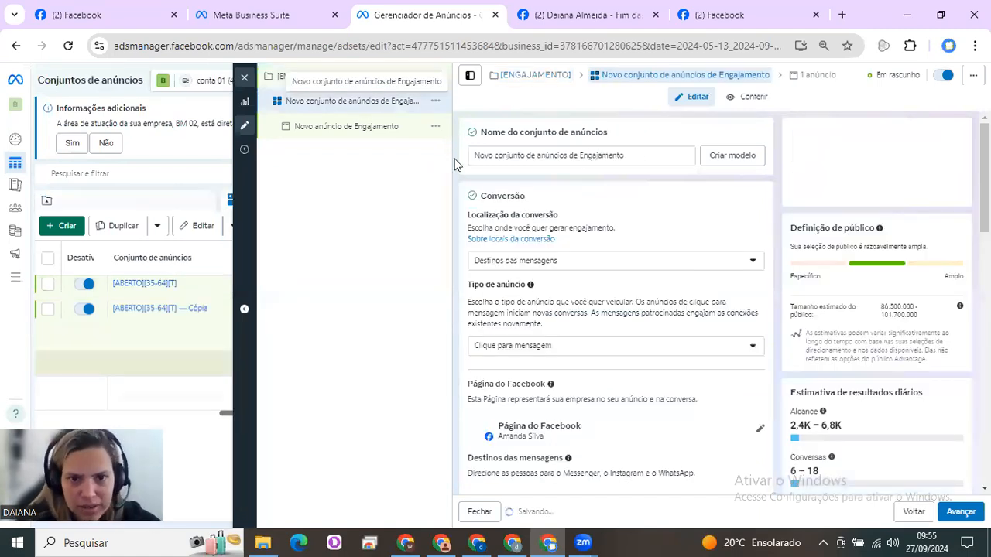
key(BackSpace)
text([)
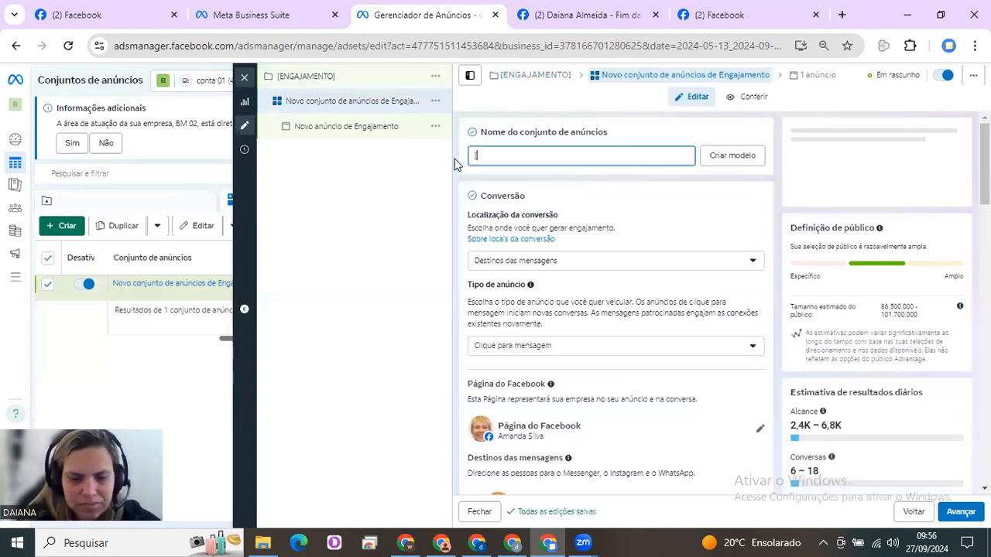
text(ENGAJAMENTO)
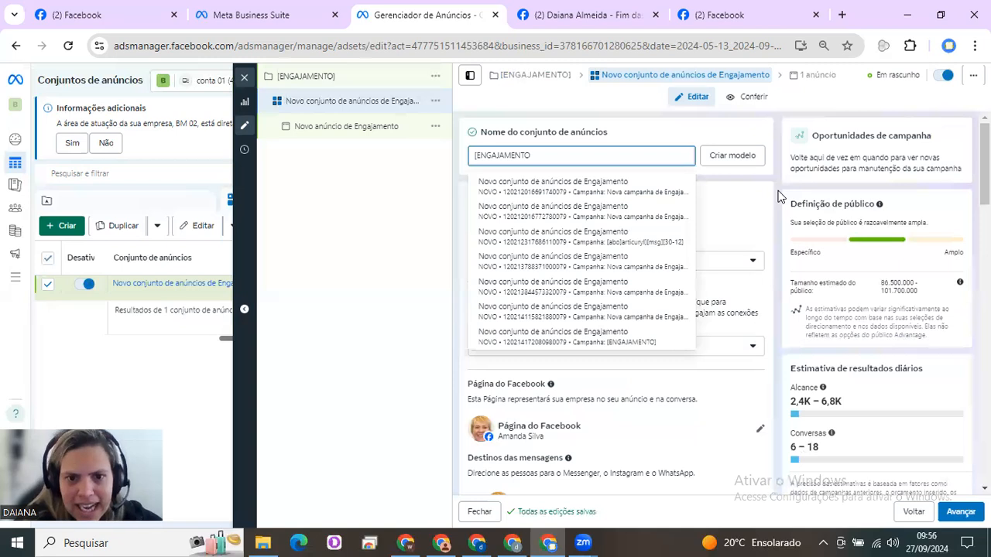
click(780, 197)
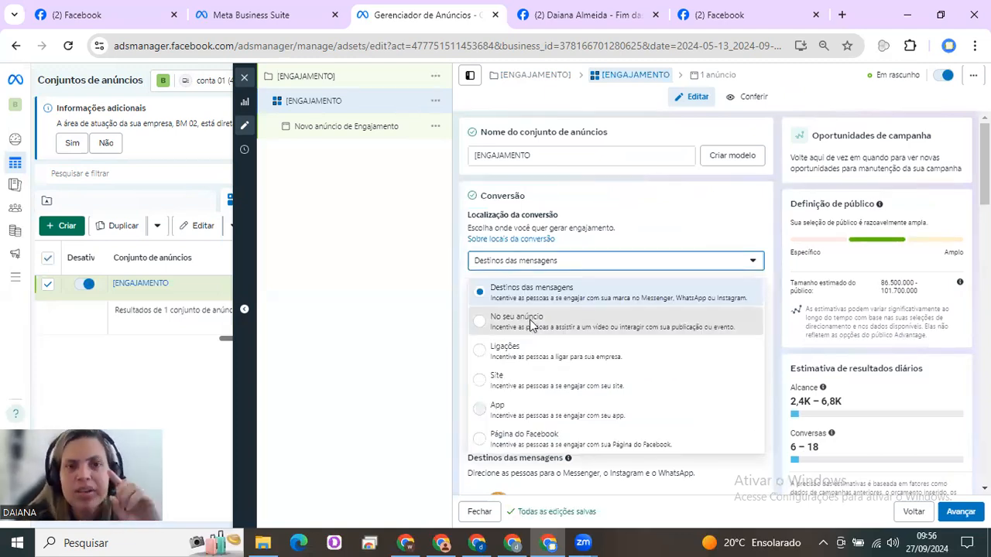
Set the conversion location to No seu anúncio and the engagement type to Engajamento com a publicação, checking the estimated daily engagement
click(531, 325)
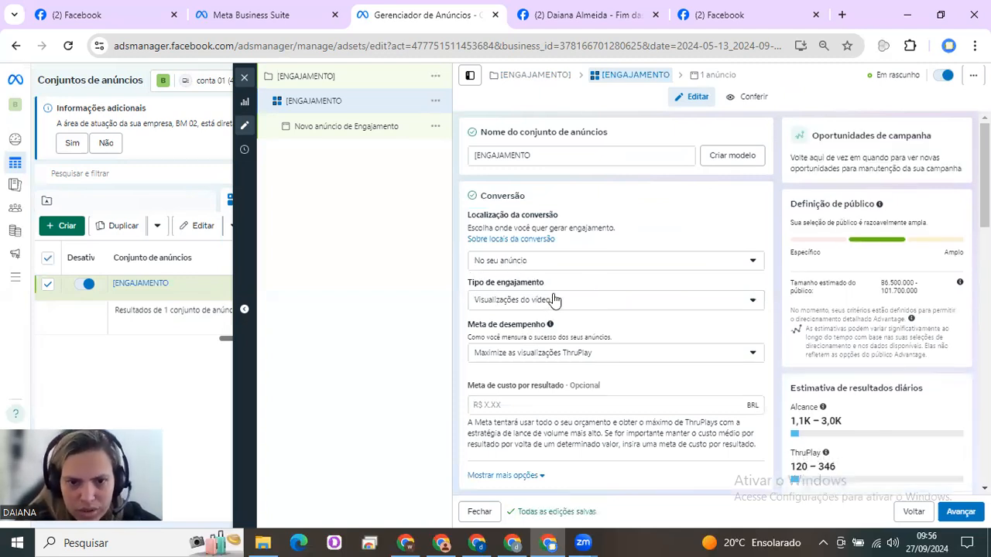
click(554, 301)
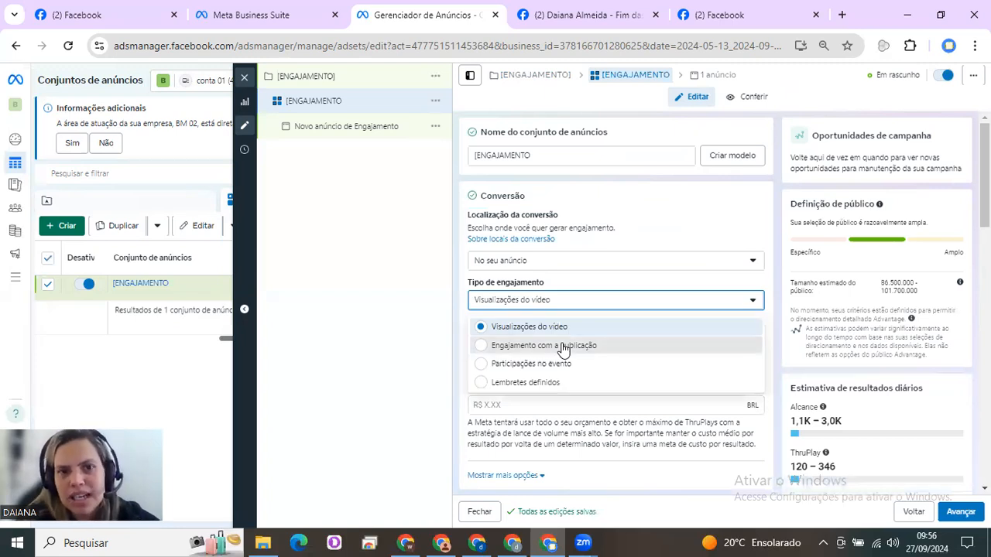
click(563, 346)
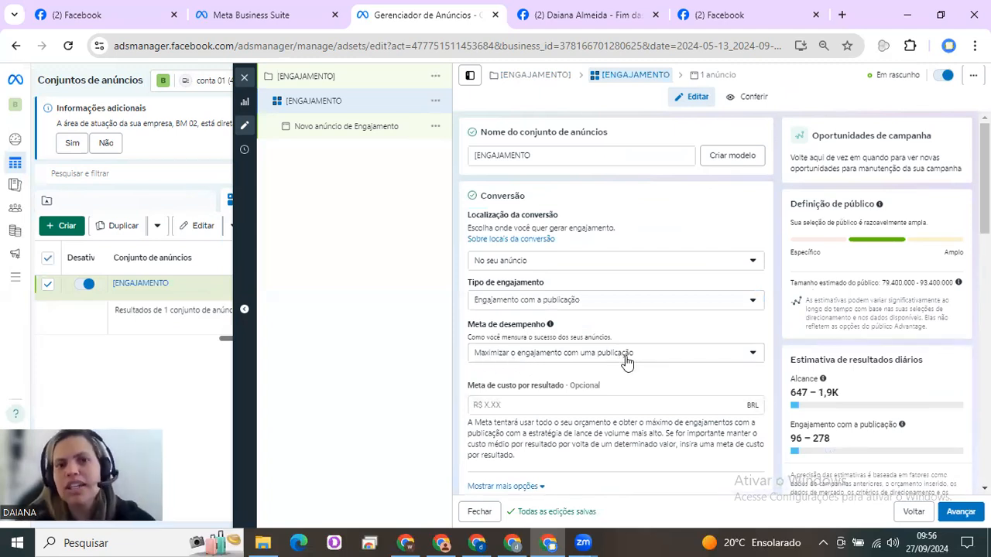
double_click(831, 425)
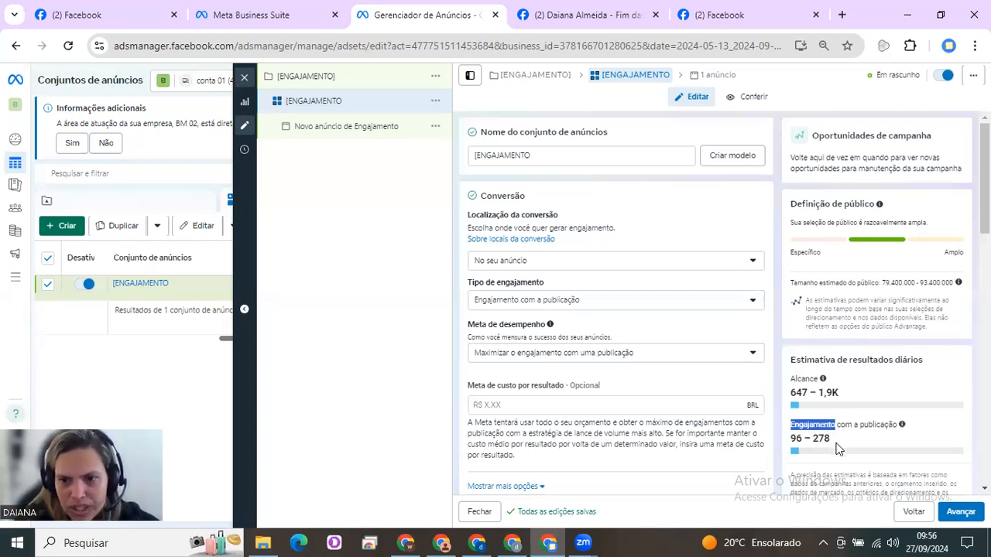
drag(831, 425, 810, 439)
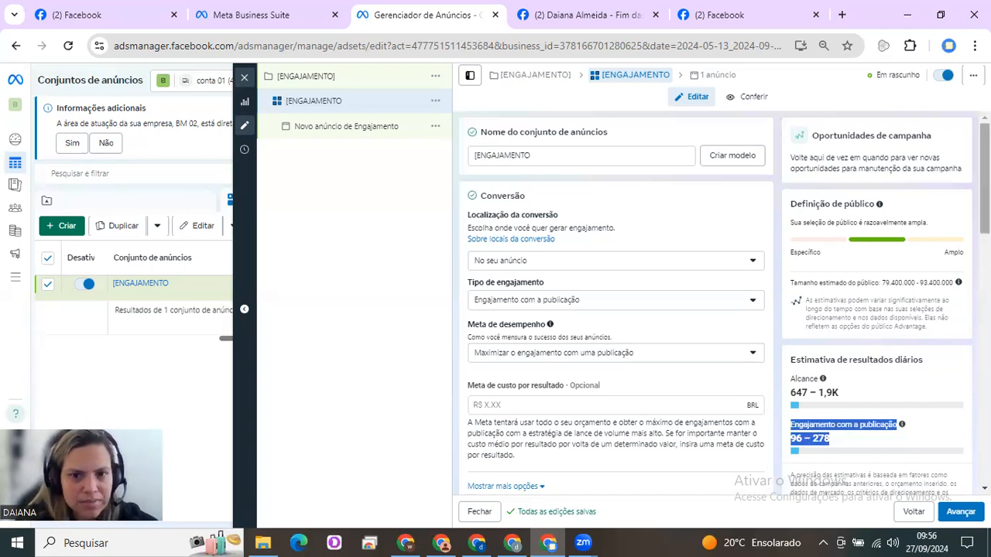
Set the ad set's daily budget to R$ 6,00
scroll(616, 310, down, 1)
scroll(616, 309, down, 1)
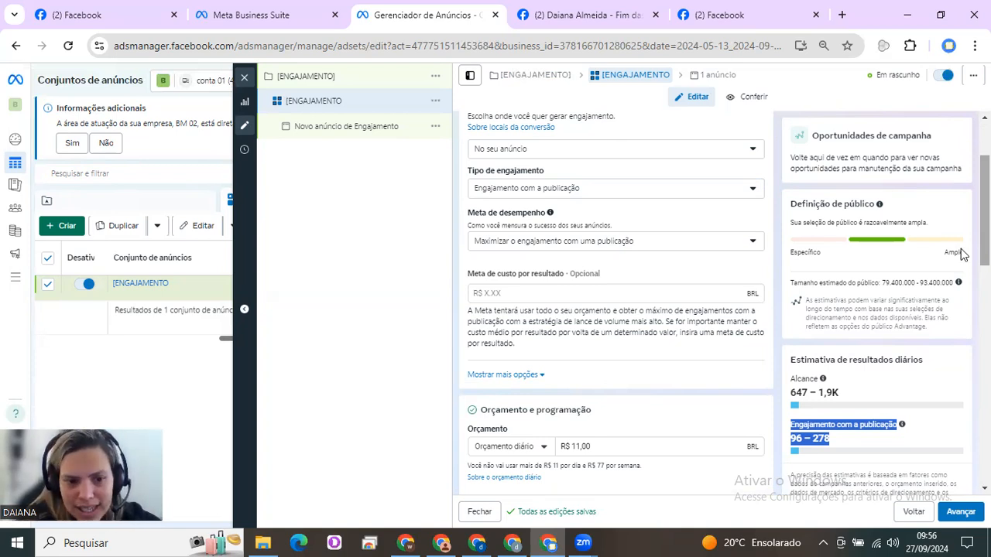
scroll(601, 195, down, 3)
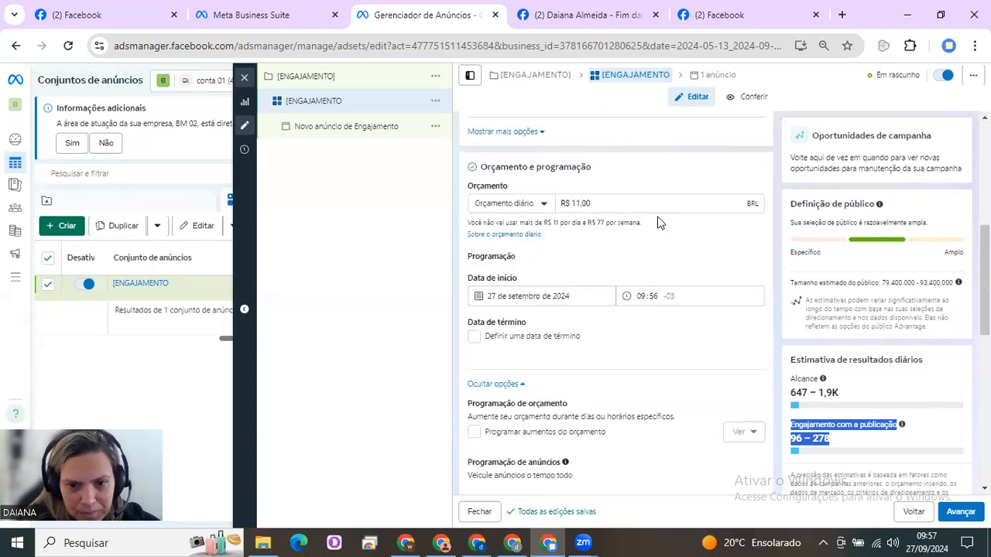
drag(594, 202, 544, 207)
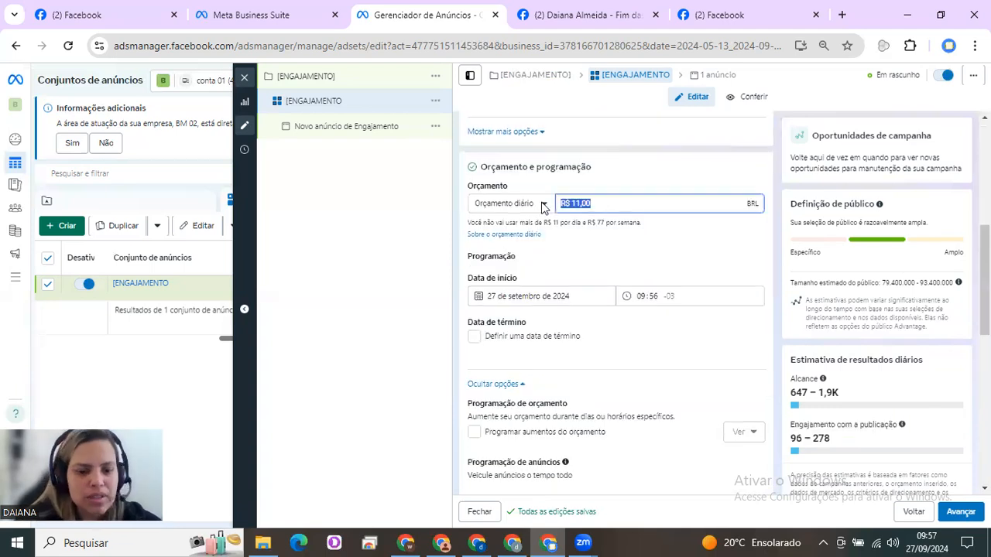
text(6)
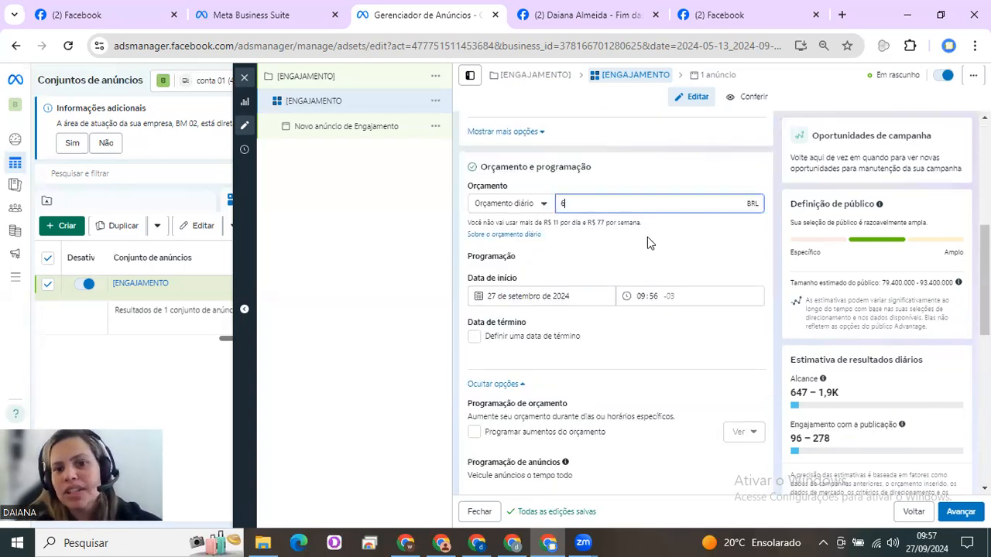
click(648, 238)
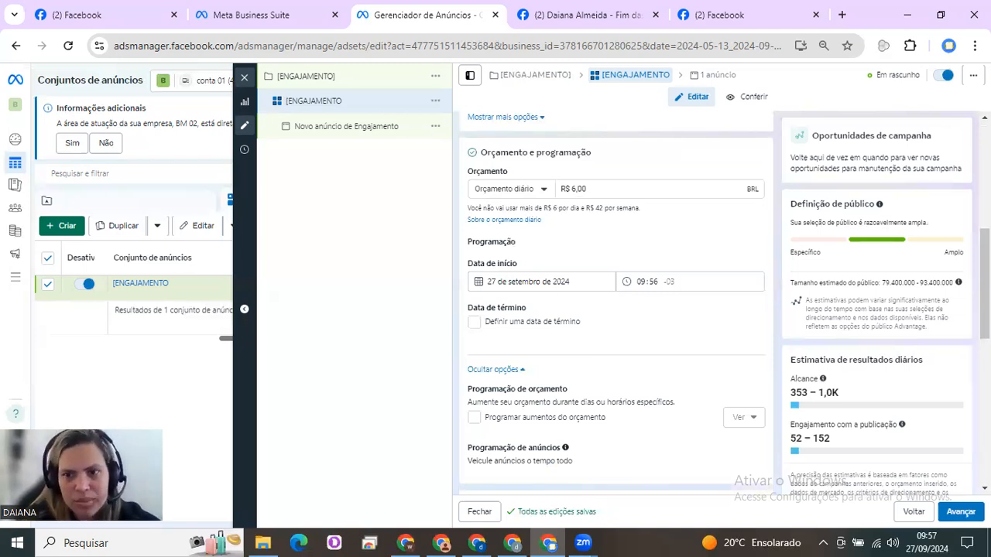
Switch the ad set's audience from Advantage+ to the original audience options
drag(985, 283, 918, 541)
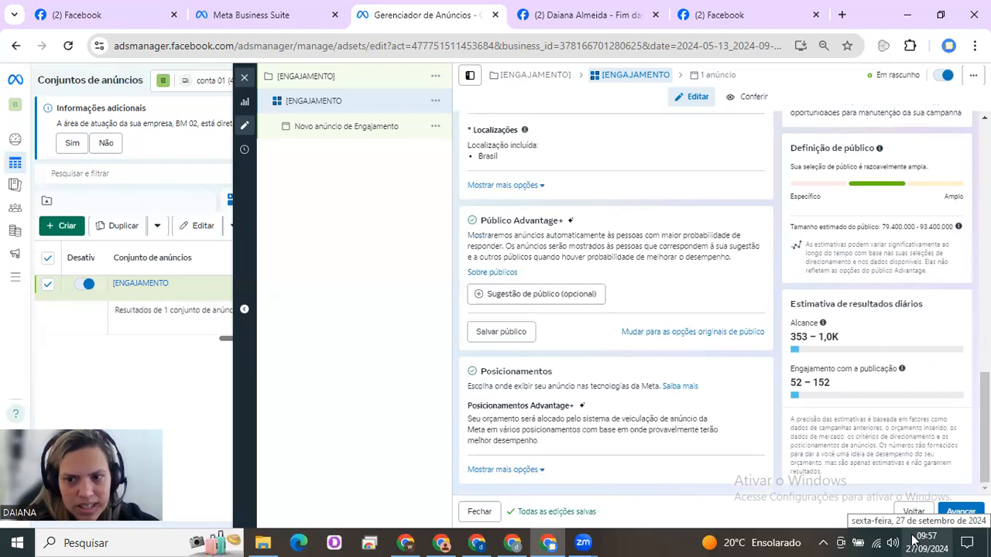
click(693, 331)
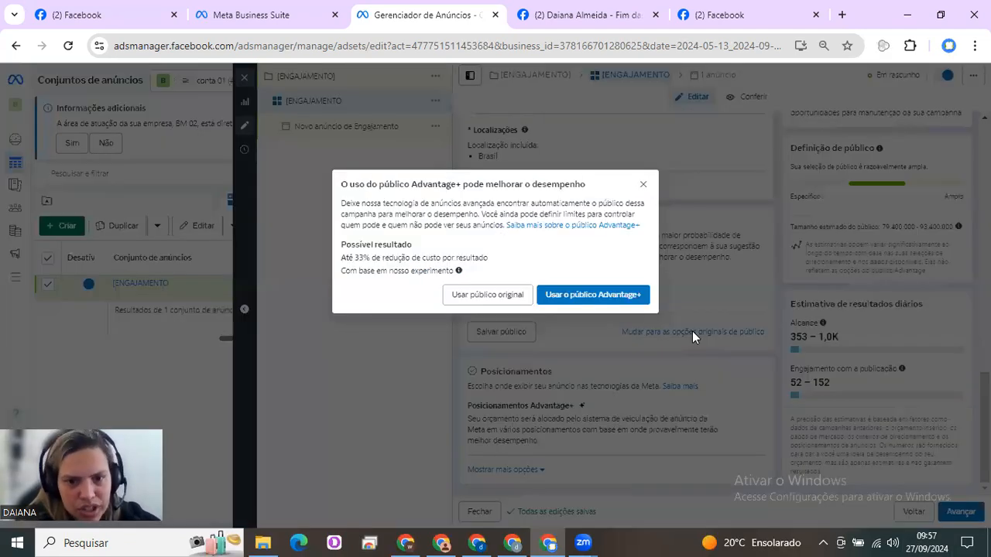
click(509, 294)
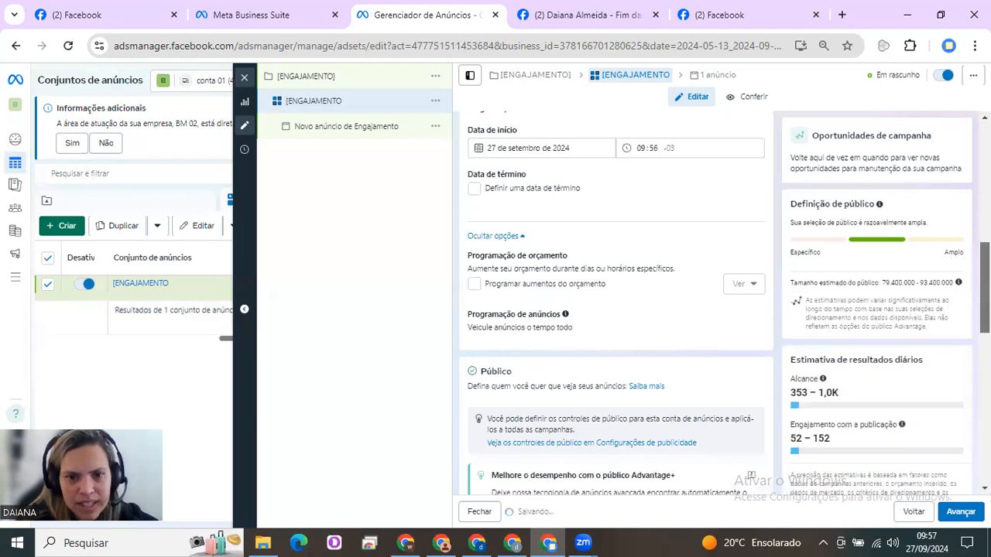
Set the ad set's audience age range to 35–64
drag(985, 309, 985, 400)
scroll(601, 328, down, 1)
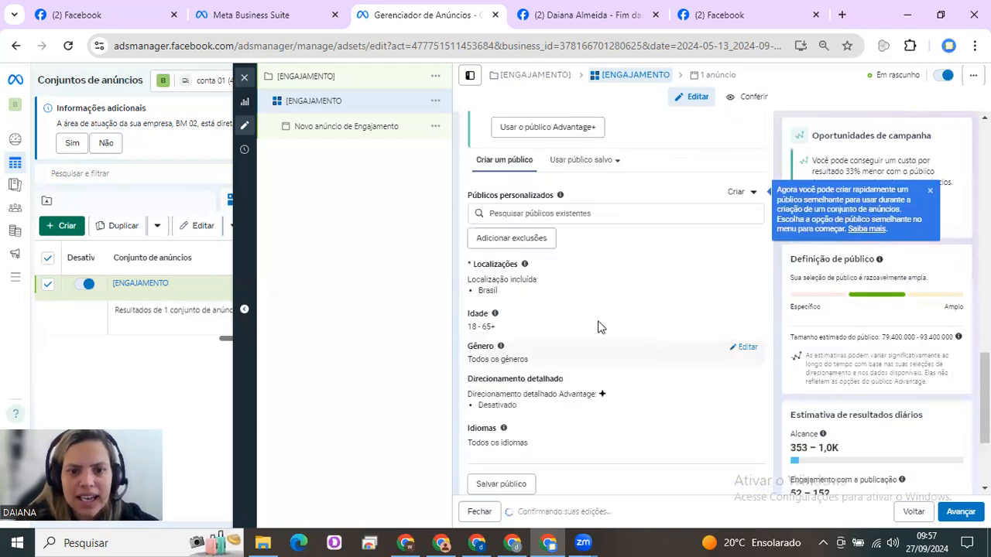
click(744, 318)
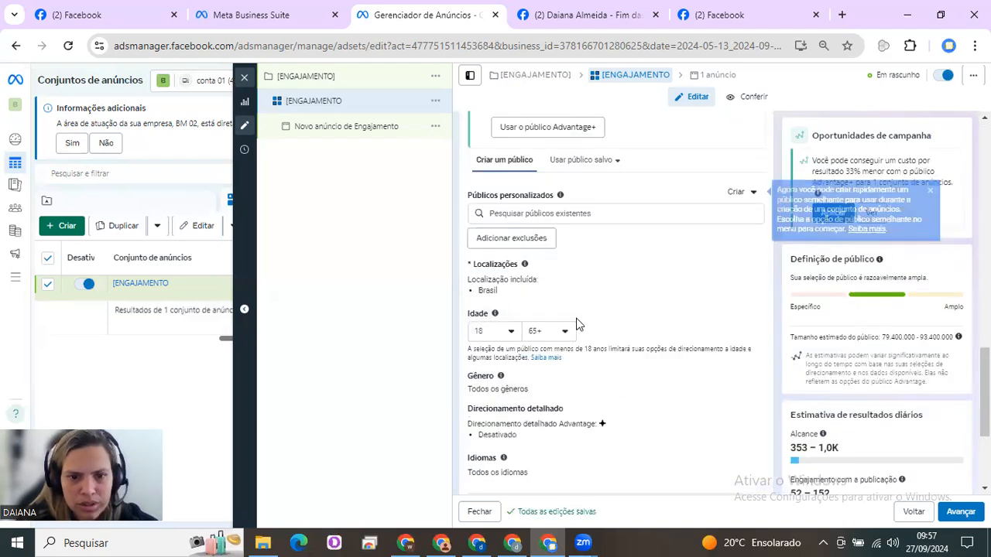
click(512, 333)
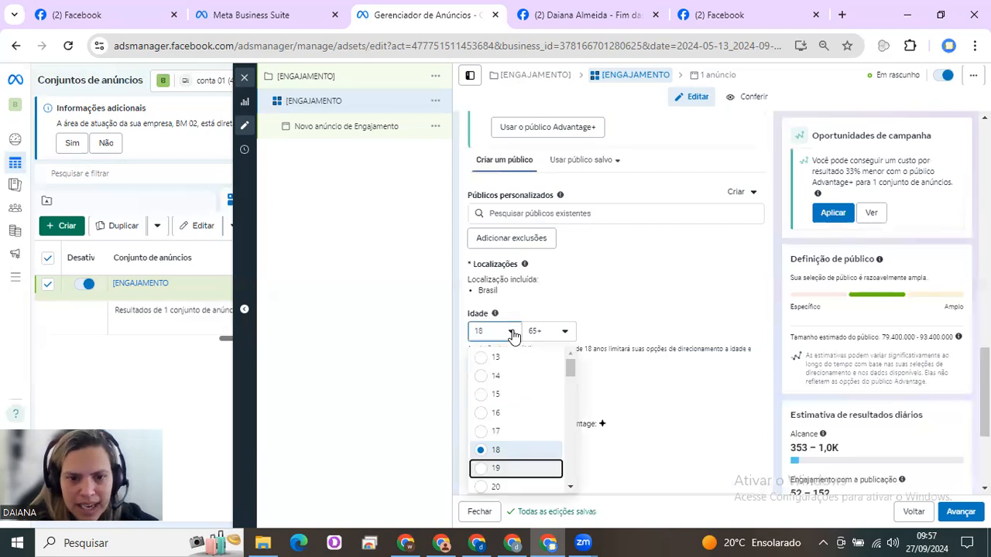
key(Down)
key(Down)
key(Down)
key(Down)
key(Down)
key(Down)
key(Down)
key(Down)
key(Down)
key(Down)
key(Down)
key(Down)
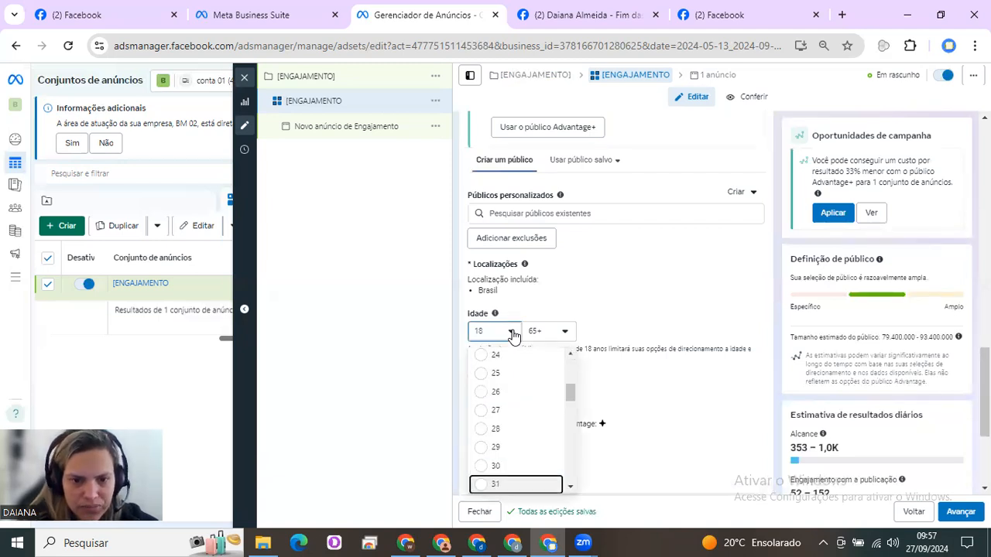
key(Down)
key(Down)
key(Down)
key(Down)
key(Down)
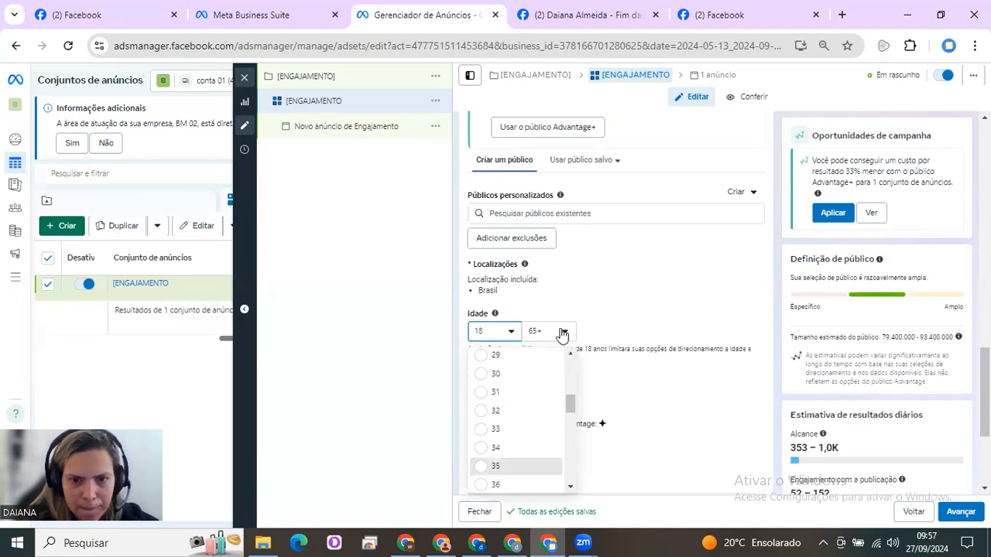
key(Return)
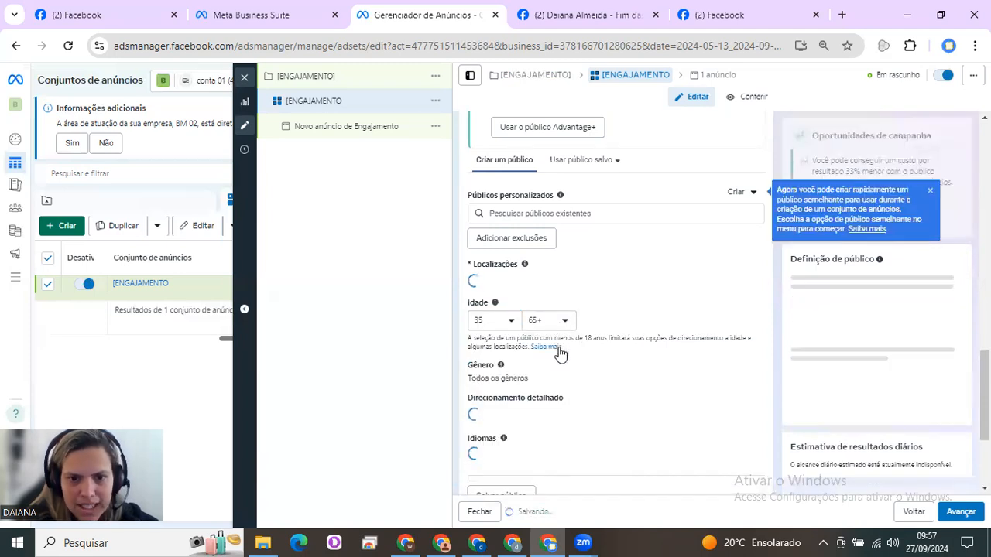
click(560, 325)
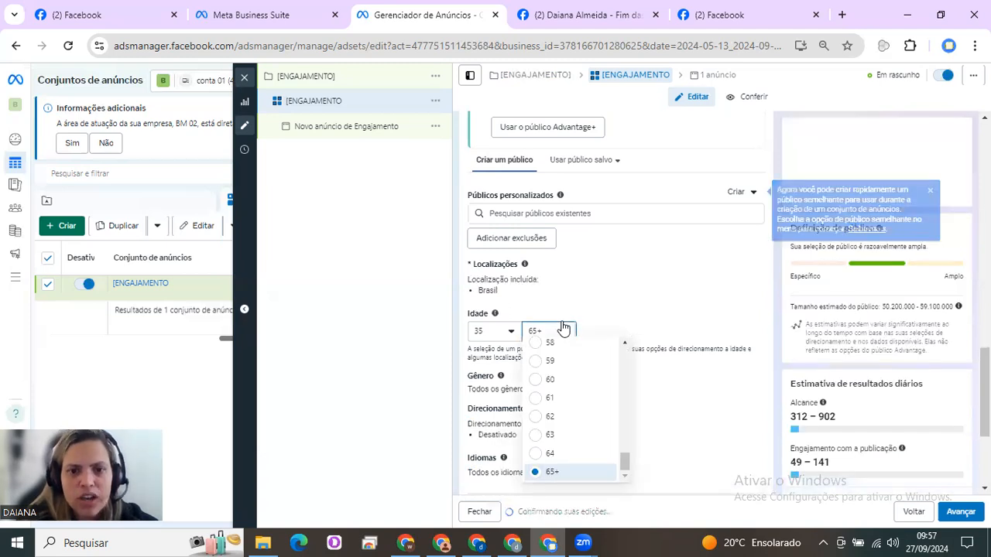
click(551, 455)
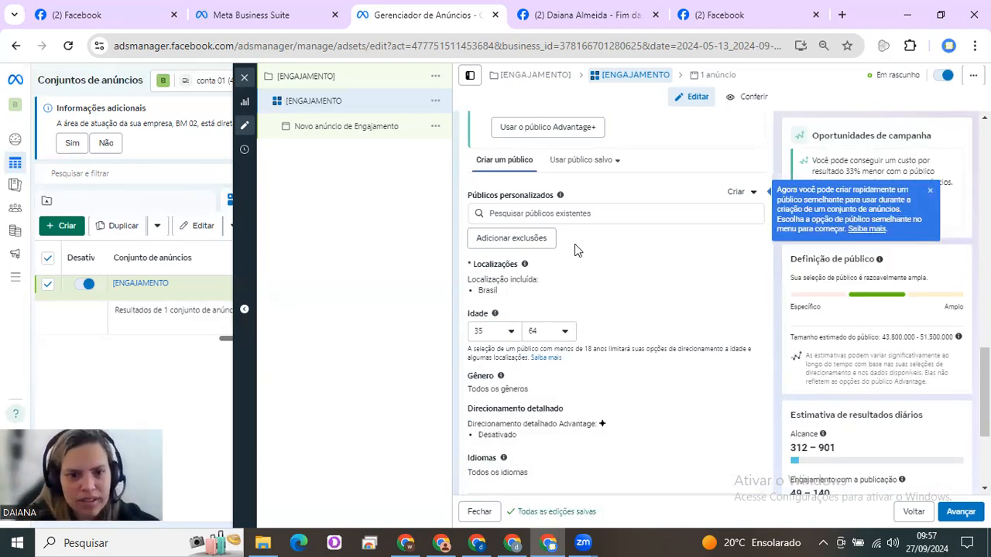
Open the new engagement ad and set its Facebook Page to the one listed under BM01
click(367, 128)
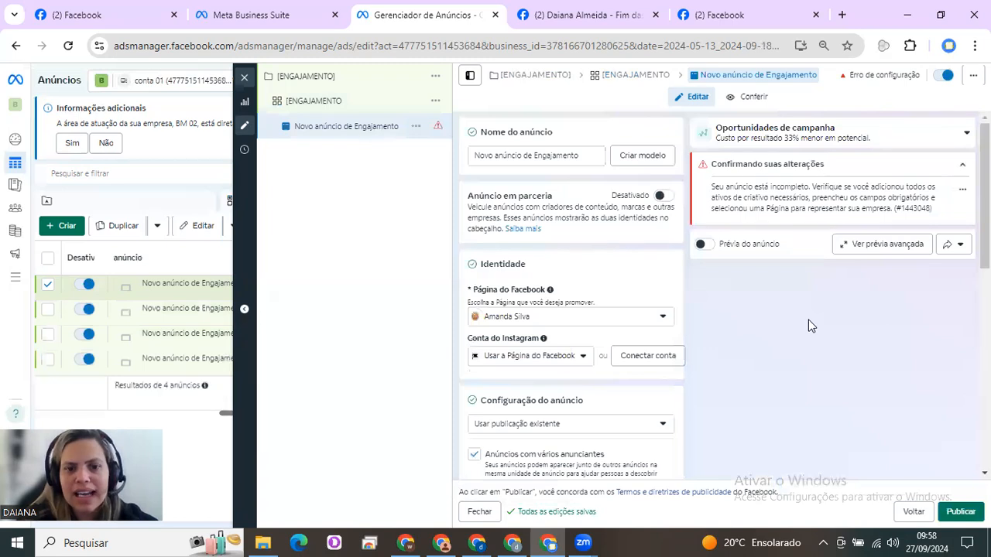
click(651, 322)
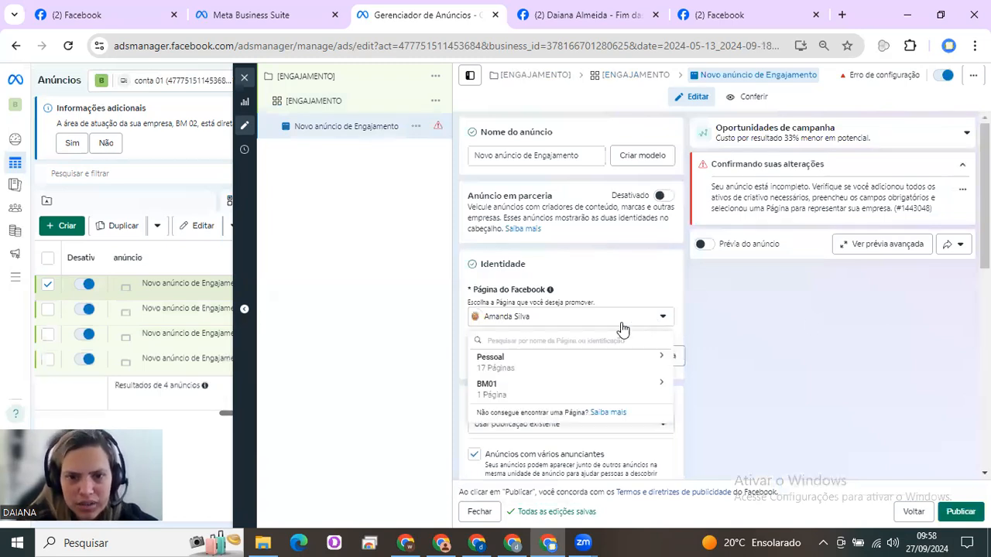
click(546, 372)
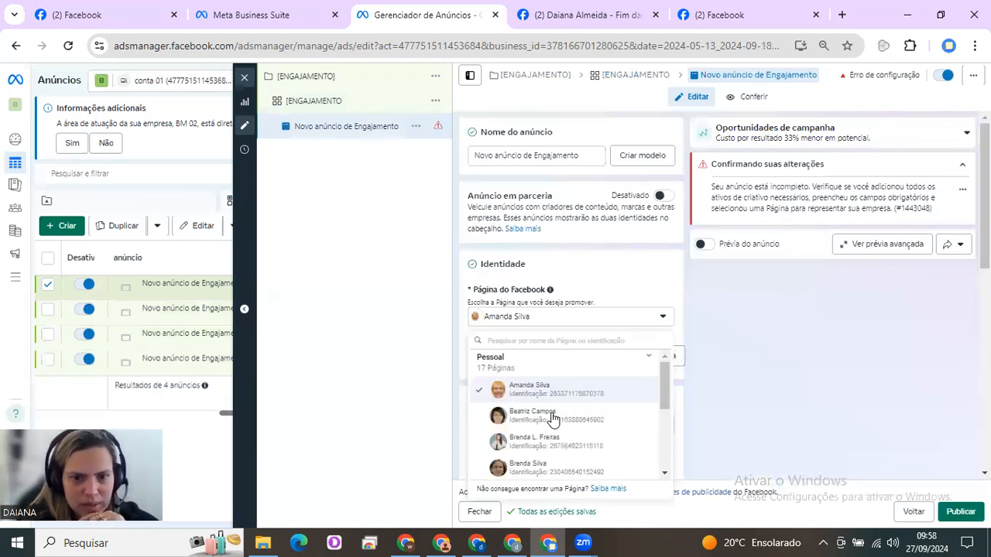
scroll(669, 439, down, 3)
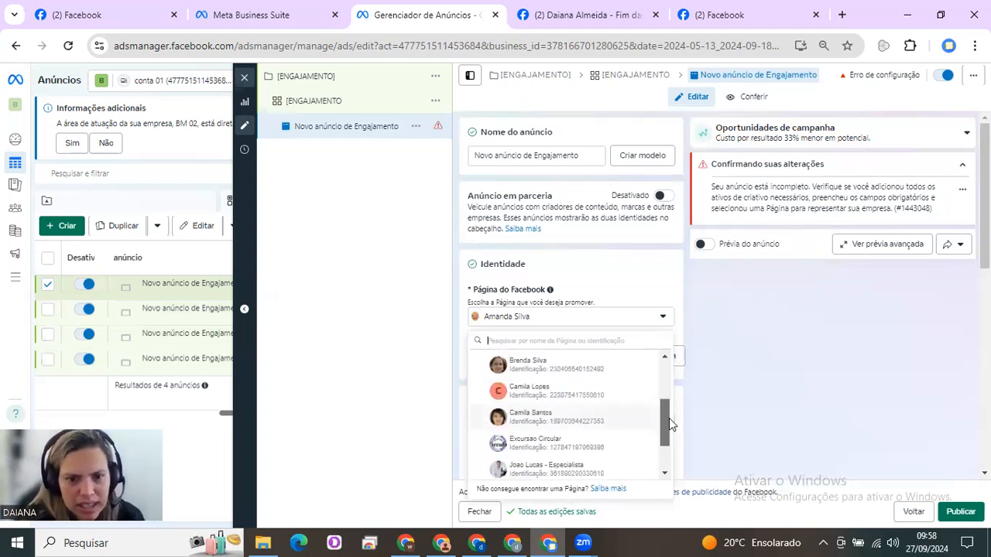
scroll(670, 441, down, 2)
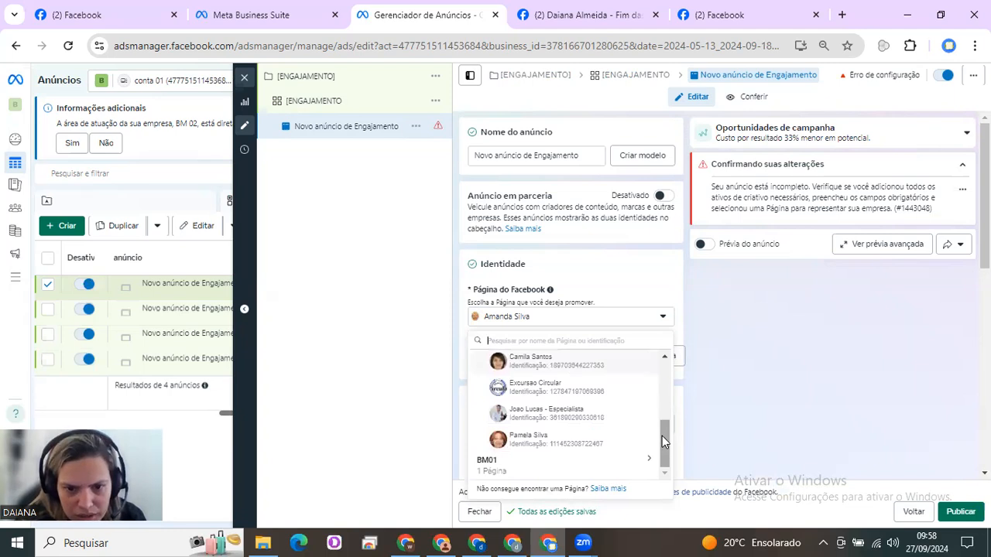
scroll(662, 407, up, 2)
scroll(661, 365, up, 2)
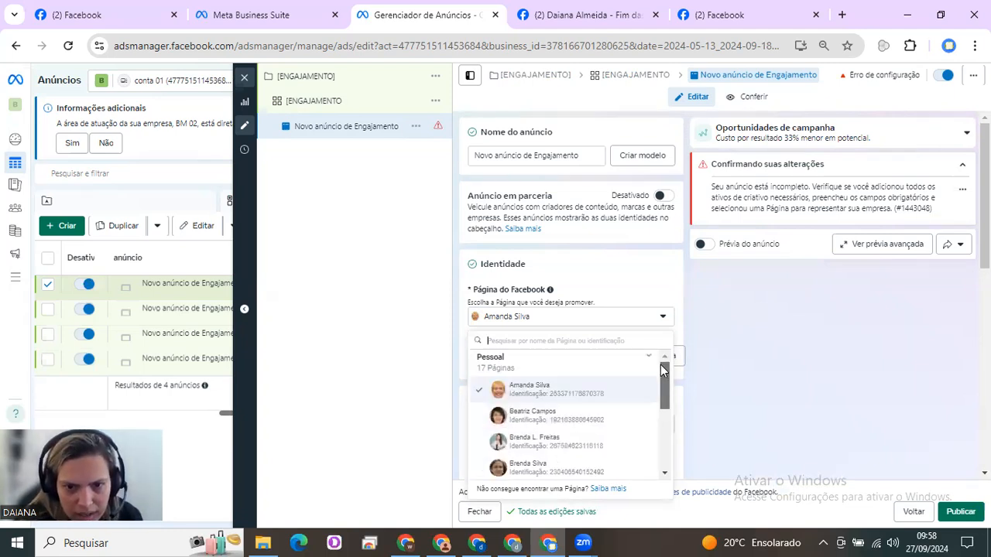
scroll(659, 421, down, 5)
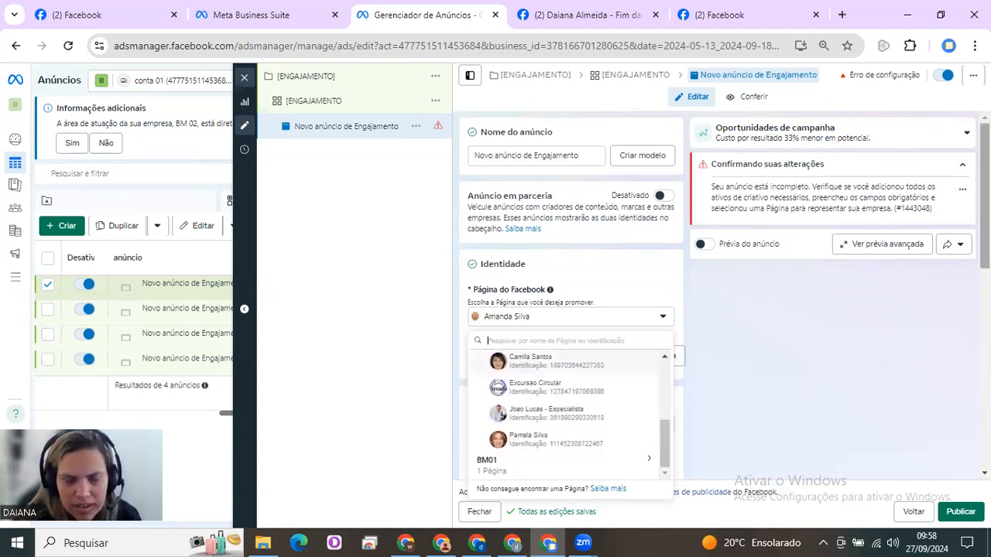
scroll(955, 325, down, 2)
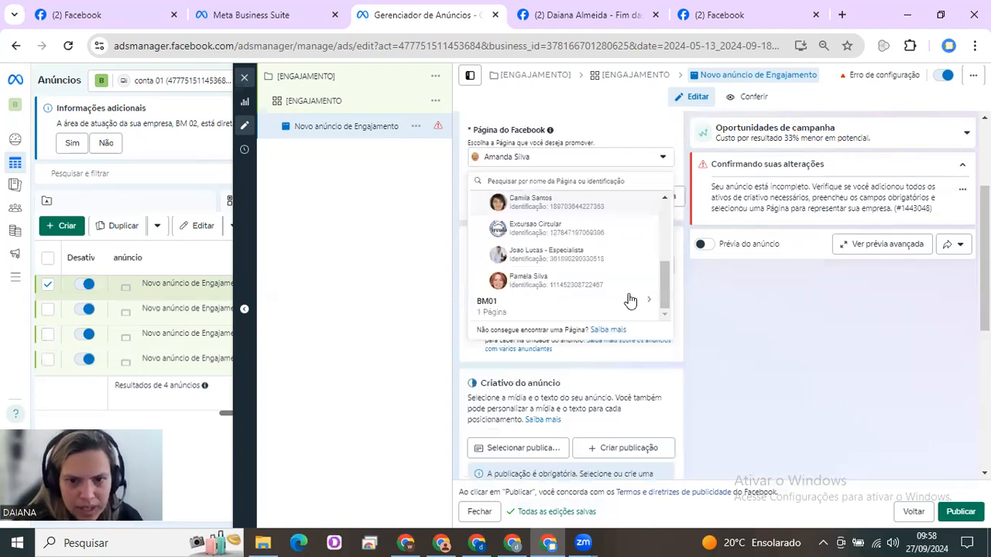
click(596, 307)
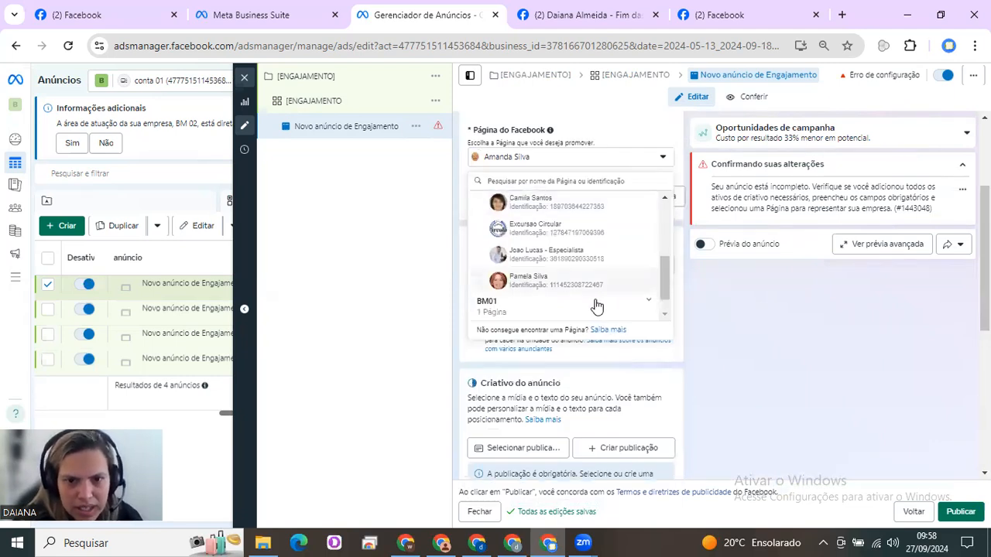
scroll(556, 314, down, 1)
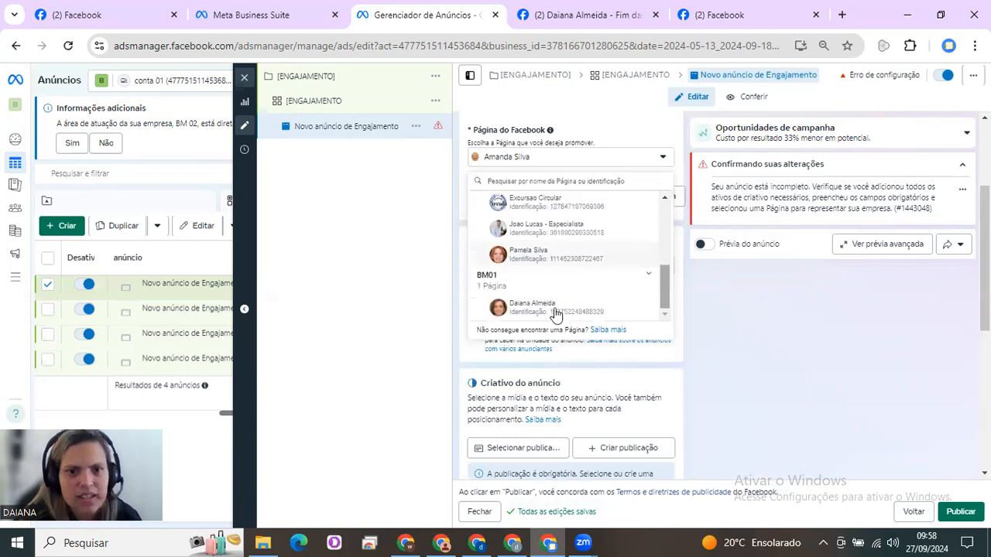
click(556, 308)
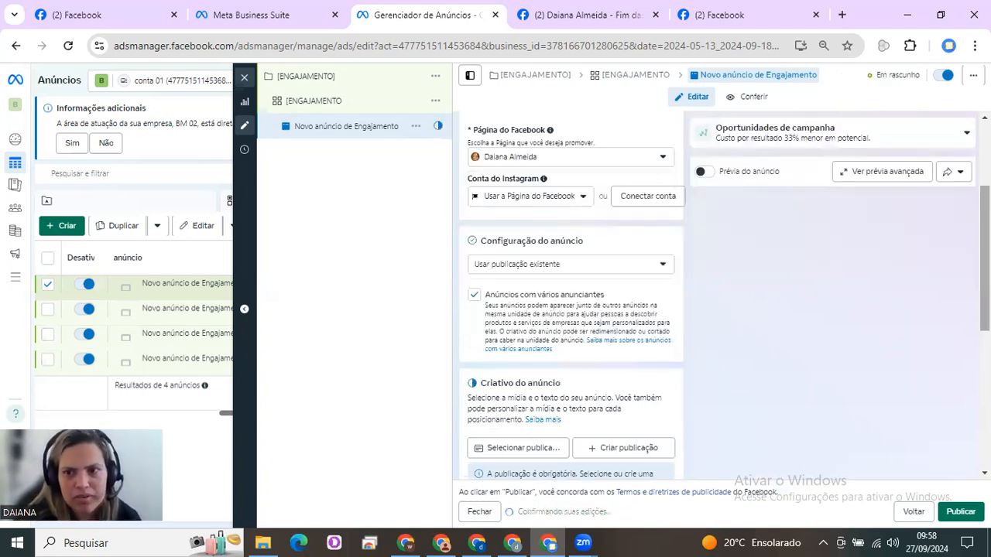
Use the existing post as the ad creative by pasting and submitting its copied post ID
scroll(571, 310, down, 2)
scroll(571, 310, down, 2)
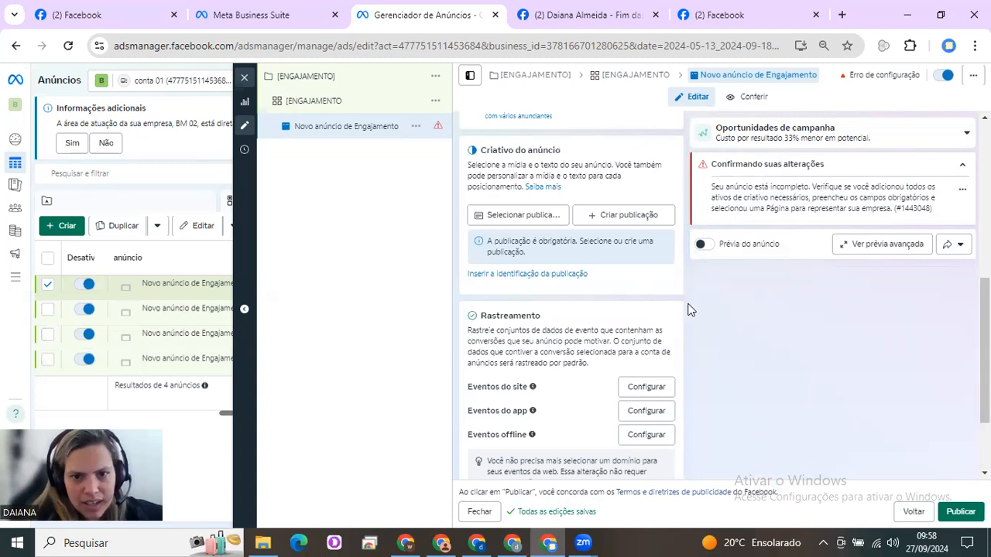
click(547, 275)
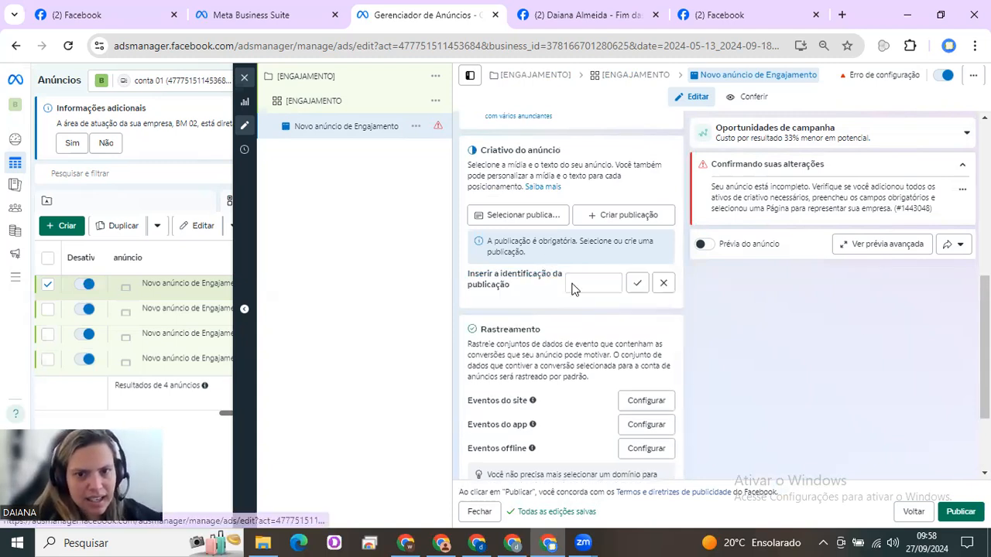
key(ctrl+v)
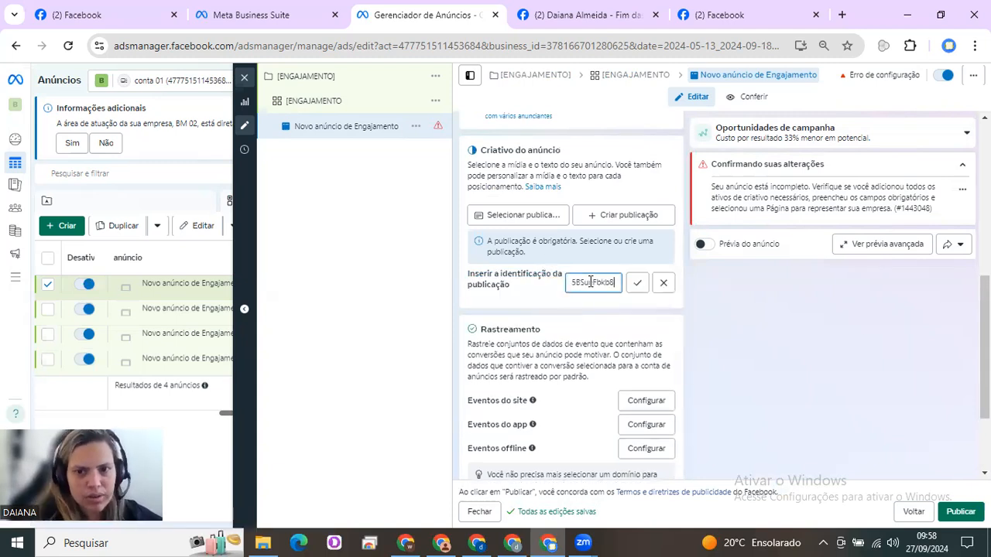
click(637, 285)
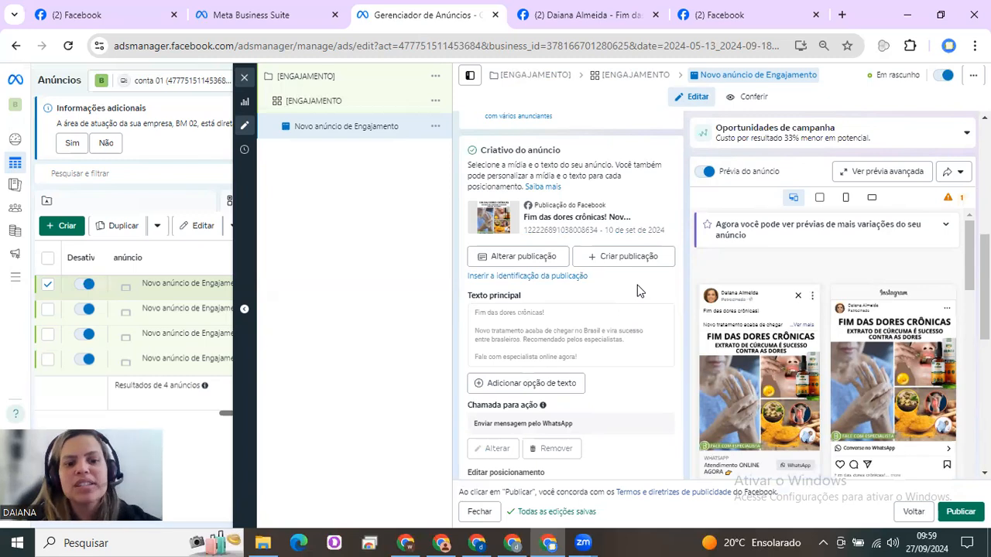
Close the ad editor without publishing the draft items and show the ad sets list
click(245, 79)
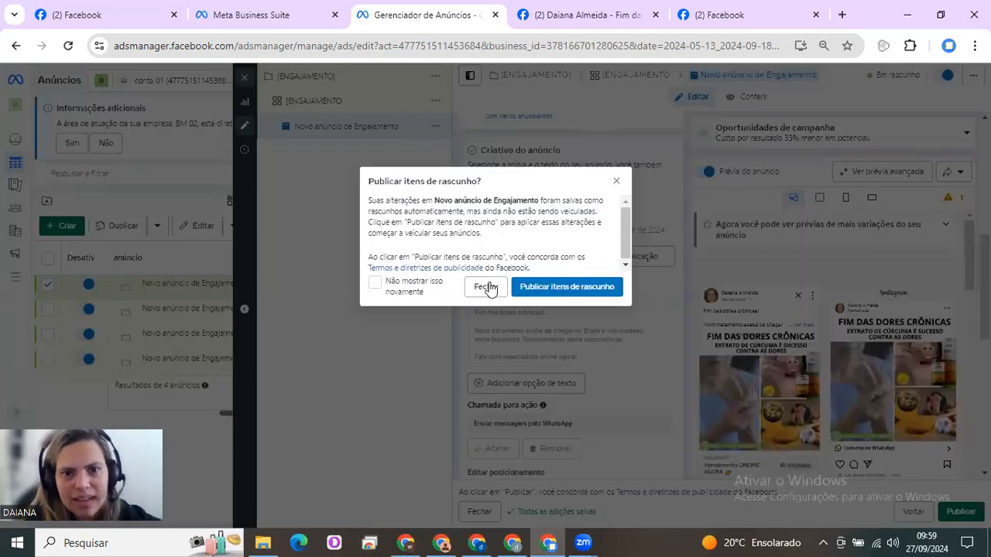
click(487, 287)
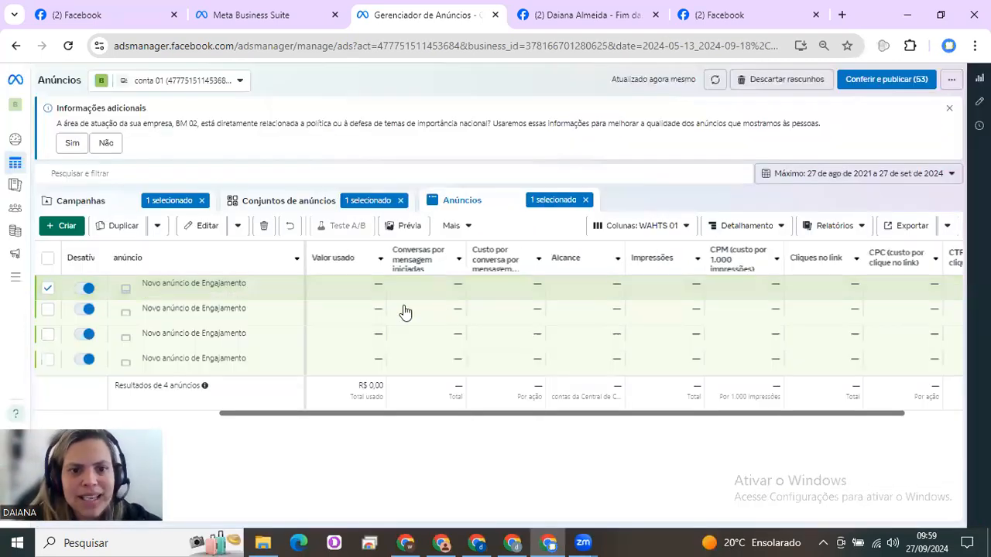
click(321, 204)
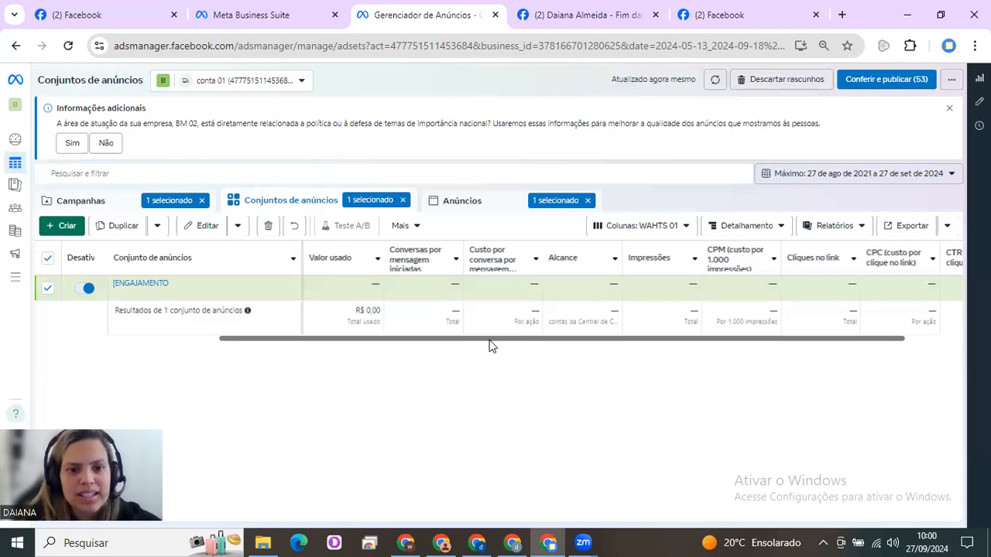
Examine the ad set's metric columns, including link CTR, CPC and CPM, and return to the campaigns list
scroll(713, 346, right, 2)
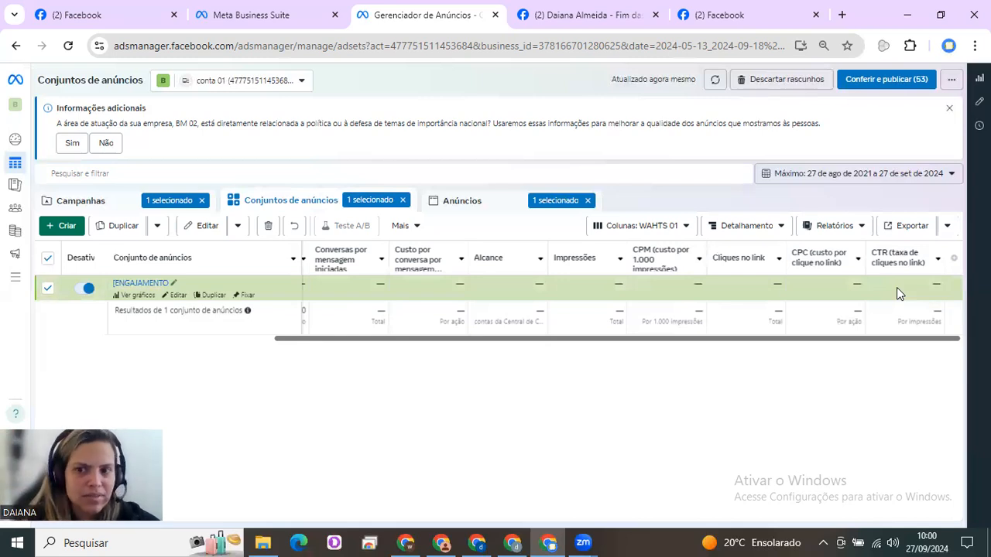
mouse_move(912, 262)
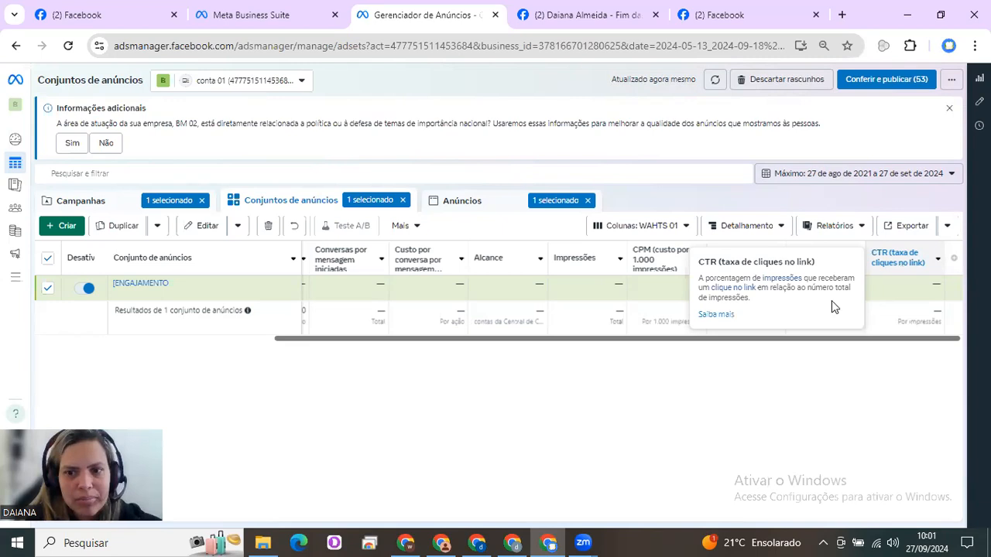
mouse_move(832, 265)
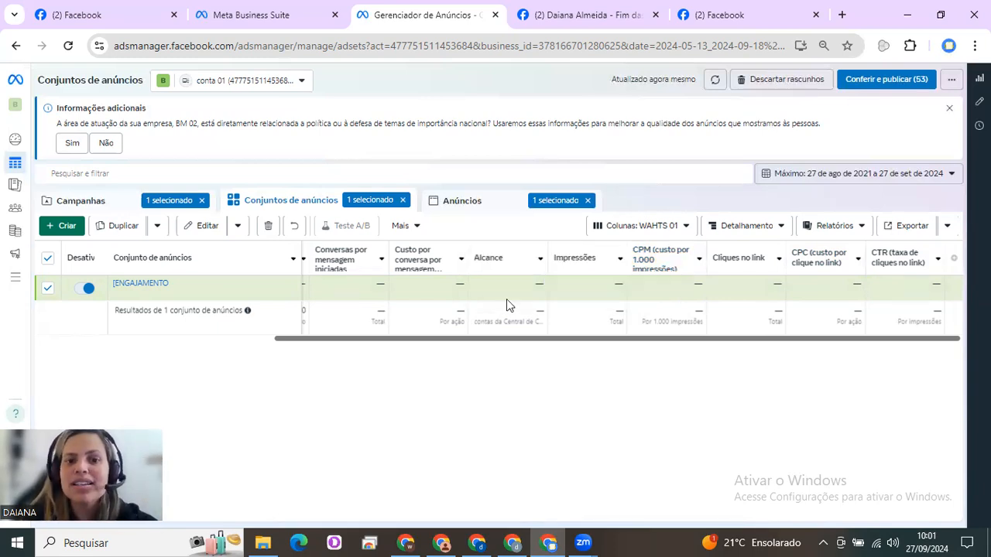
mouse_move(505, 290)
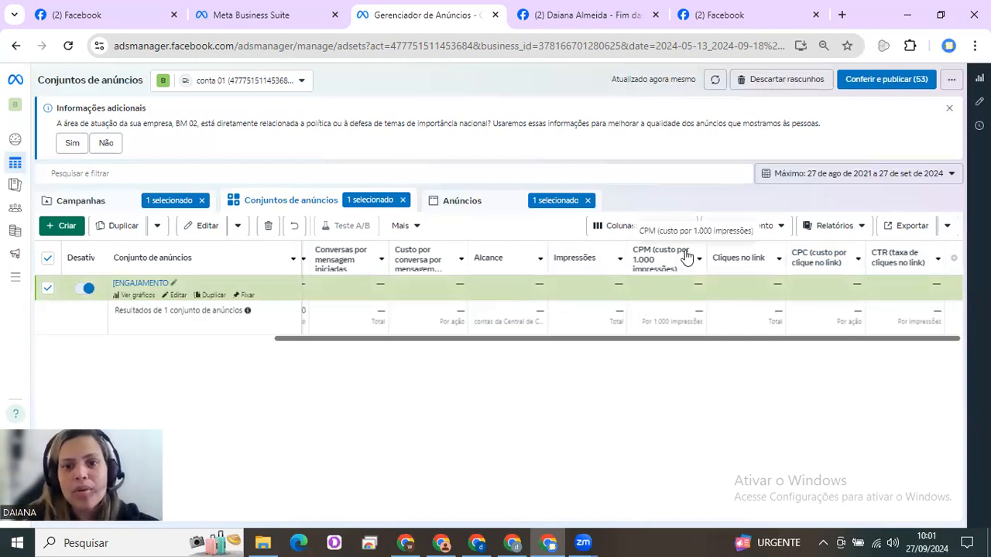
mouse_move(670, 263)
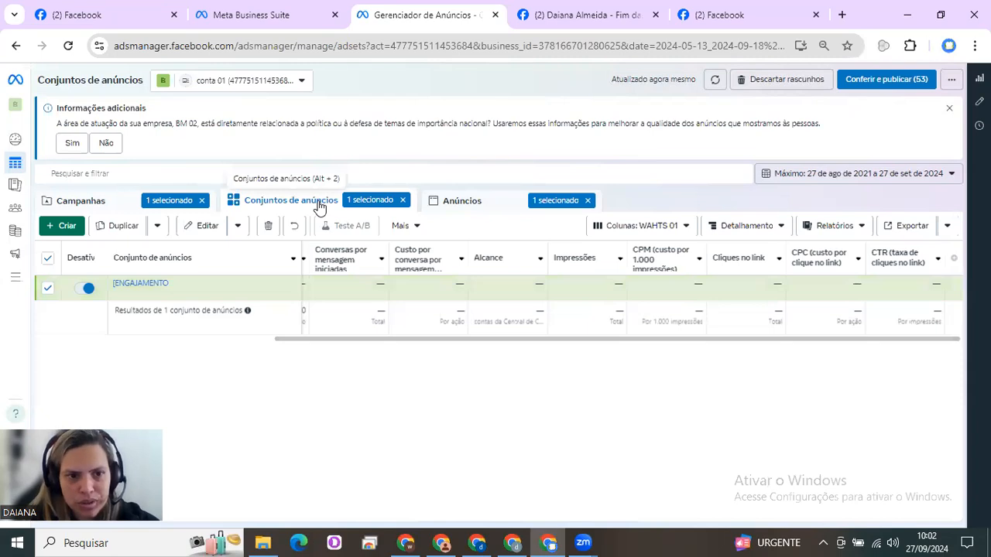
click(119, 209)
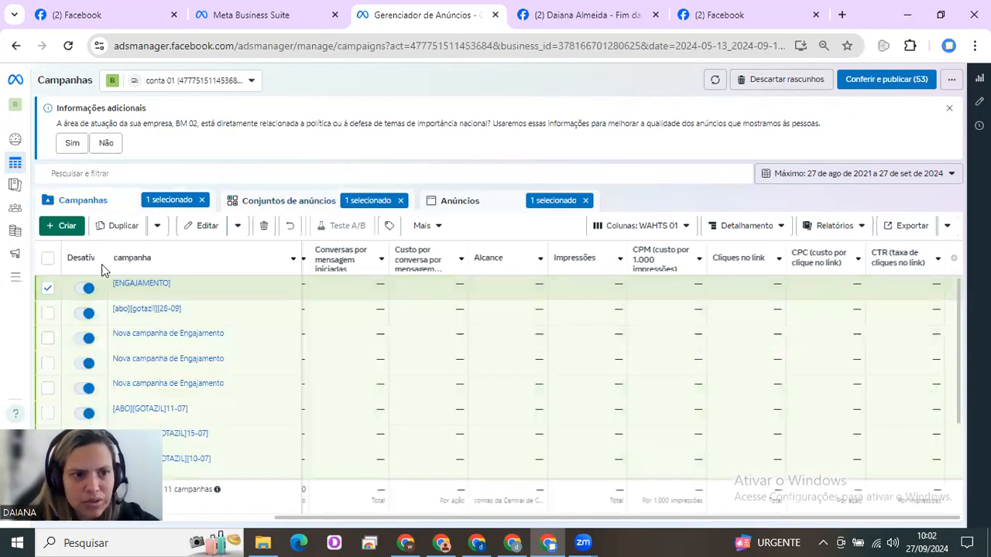
Select the [abo][gotazil][28-09] campaign instead of [ENGAJAMENTO] and show only its ad sets
click(47, 290)
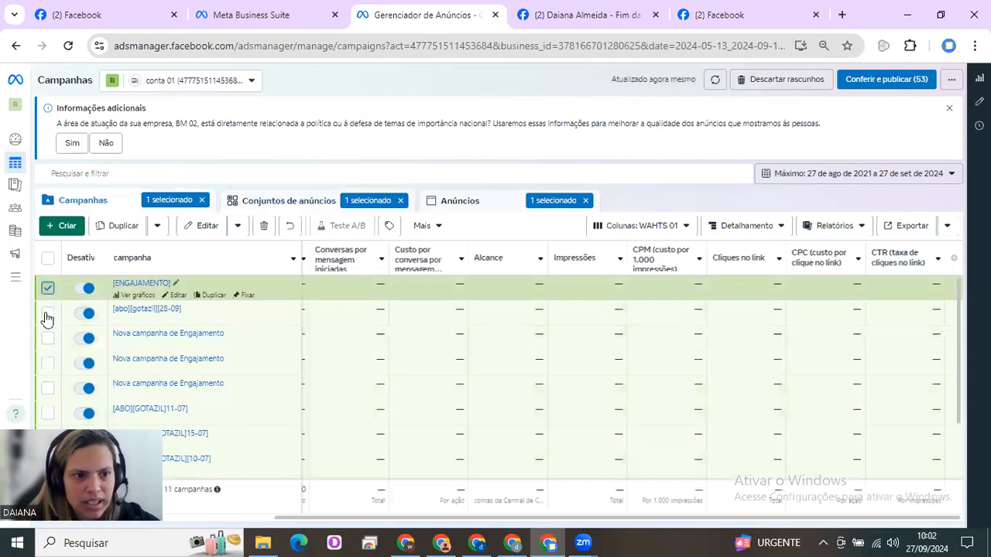
click(46, 317)
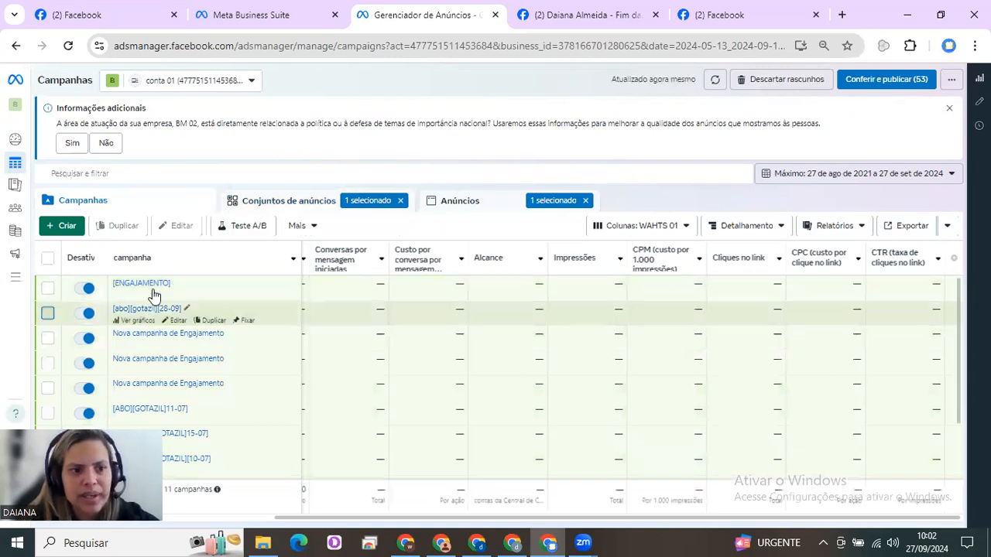
click(325, 203)
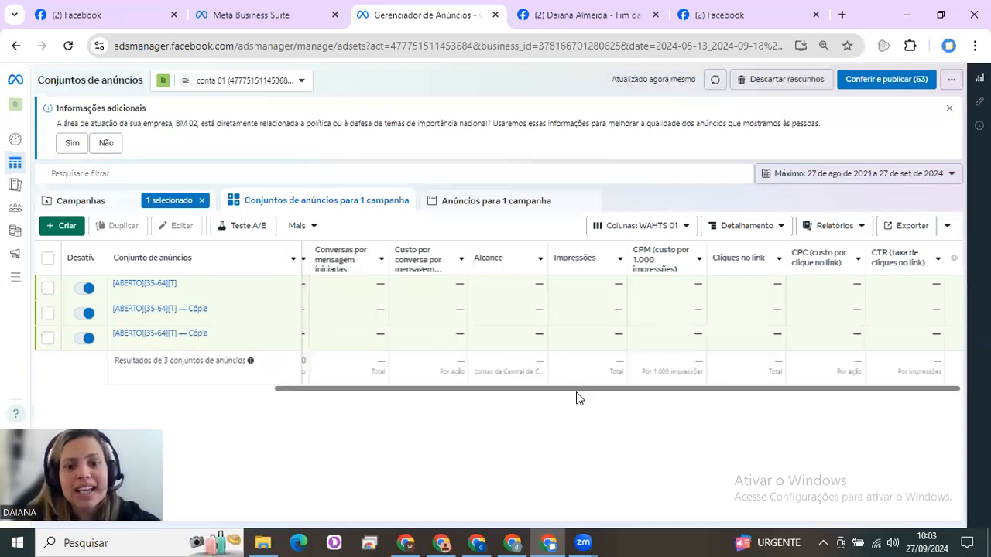
Examine the three ad sets' budget, amount spent, conversation, reach, CPM and link-click columns, including the definition of link CTR
drag(533, 388, 350, 415)
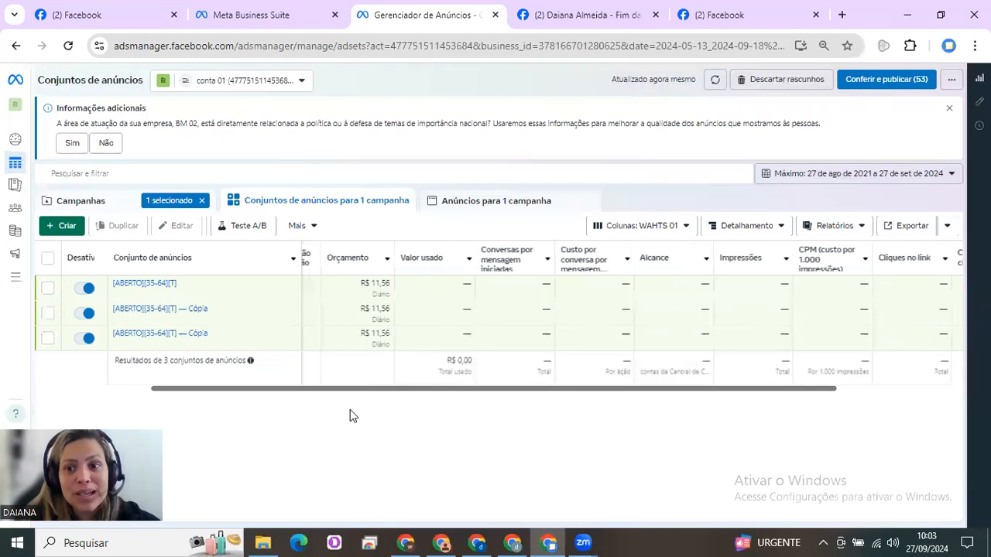
scroll(688, 401, right, 3)
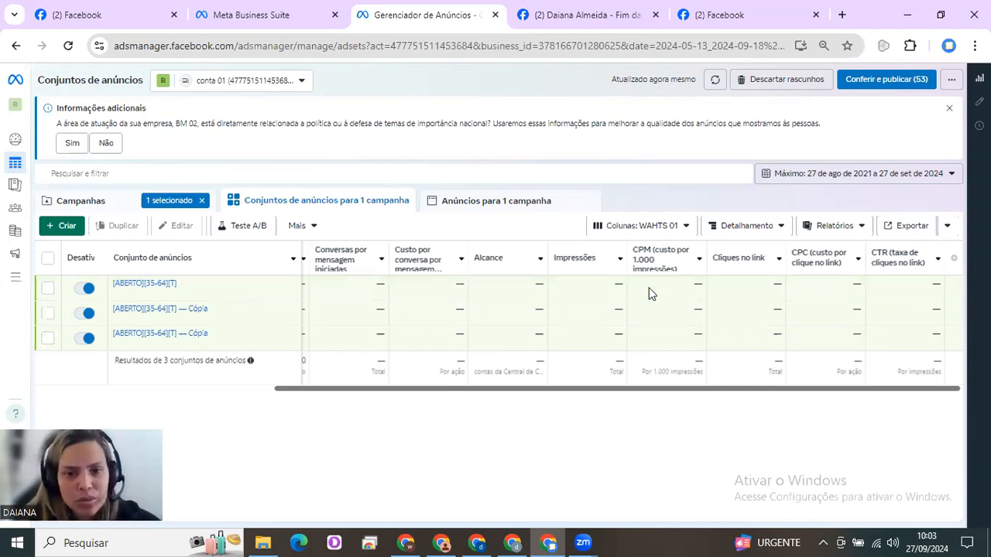
scroll(651, 293, left, 2)
scroll(650, 294, left, 1)
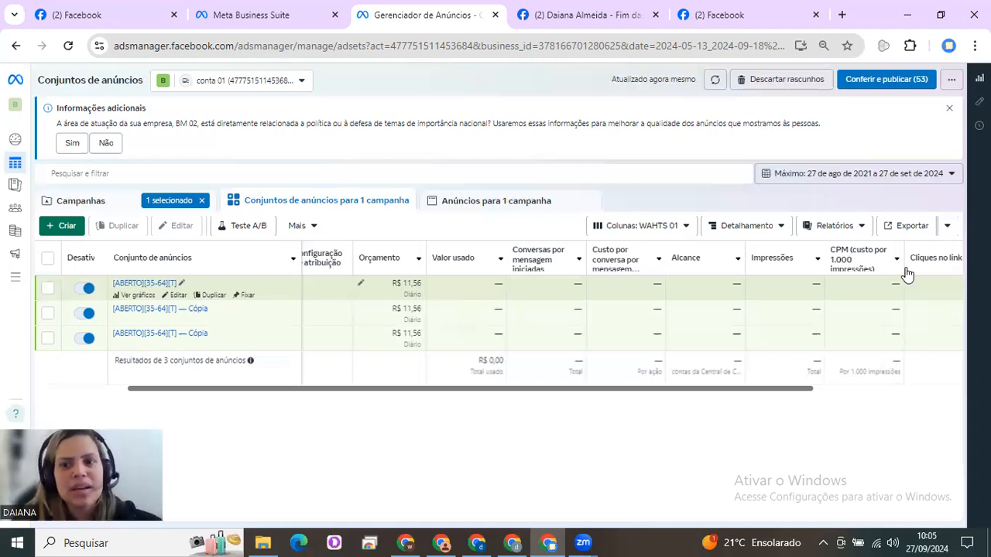
scroll(907, 275, right, 3)
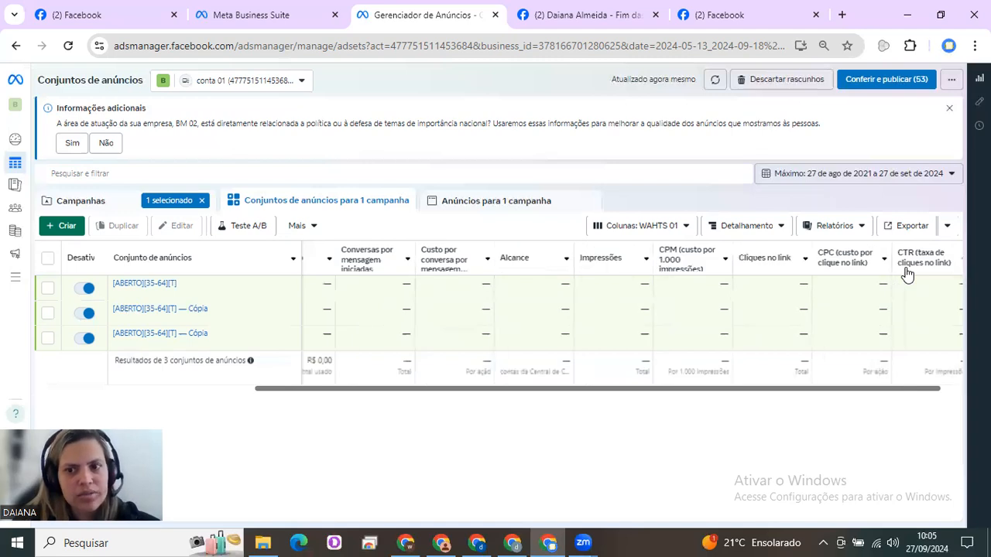
scroll(908, 275, right, 1)
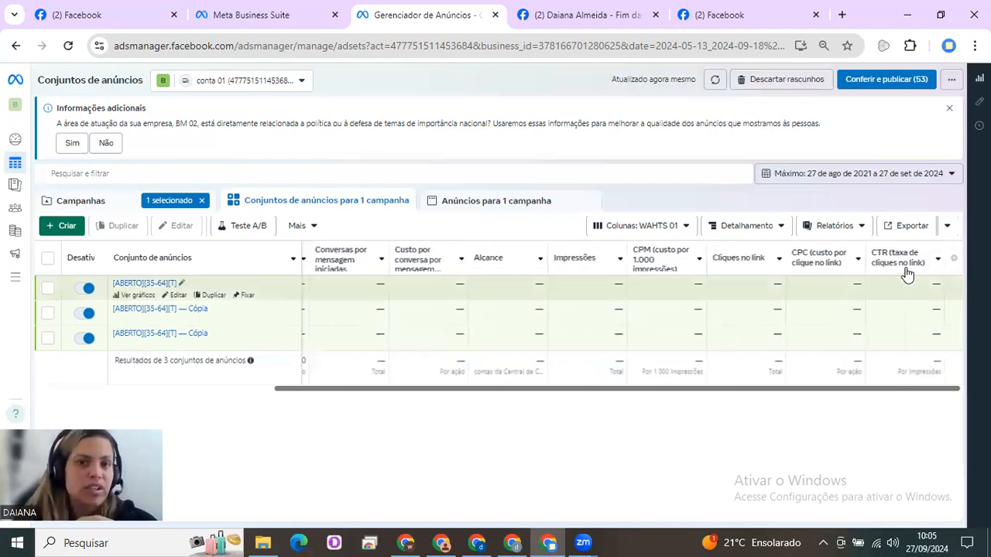
mouse_move(907, 275)
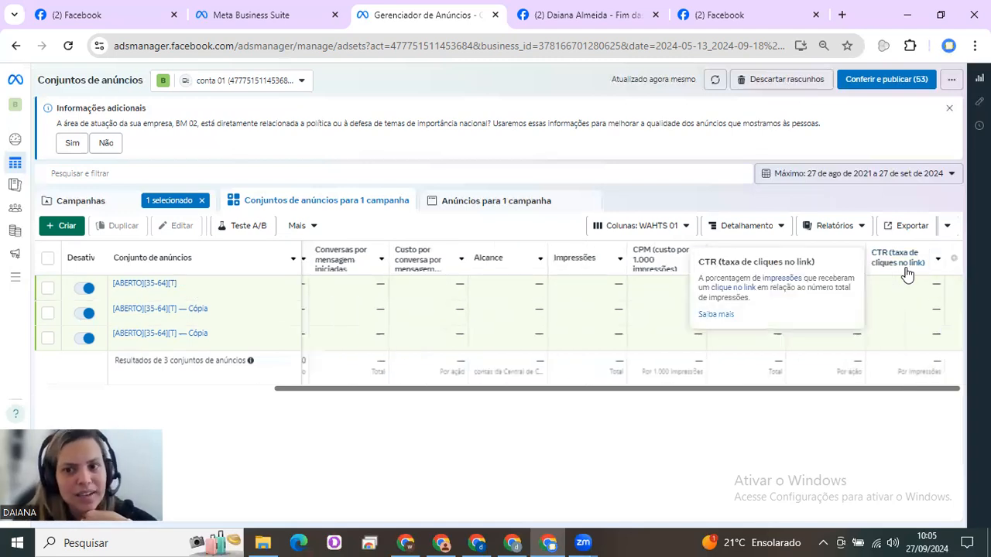